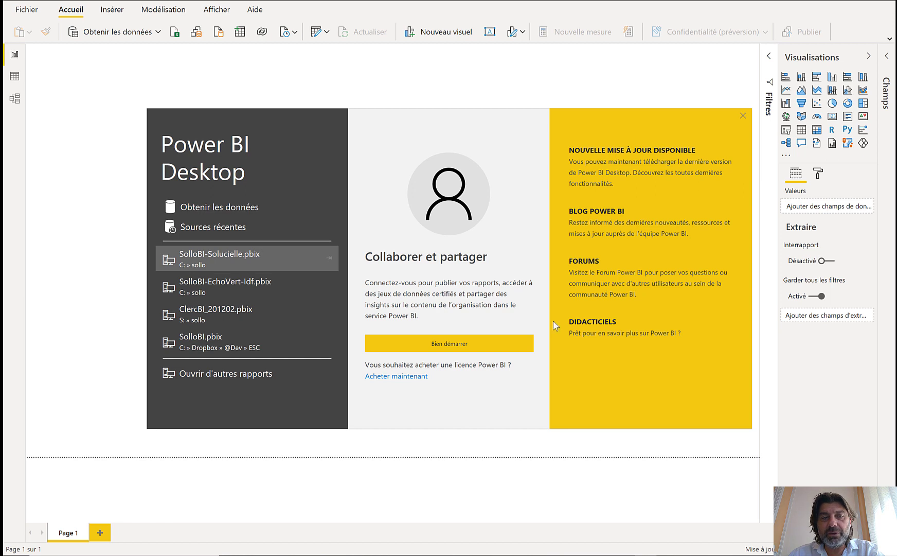
Open the existing sales report containing the annual revenue, Top 15 Clients and localized revenue visuals.
click(374, 352)
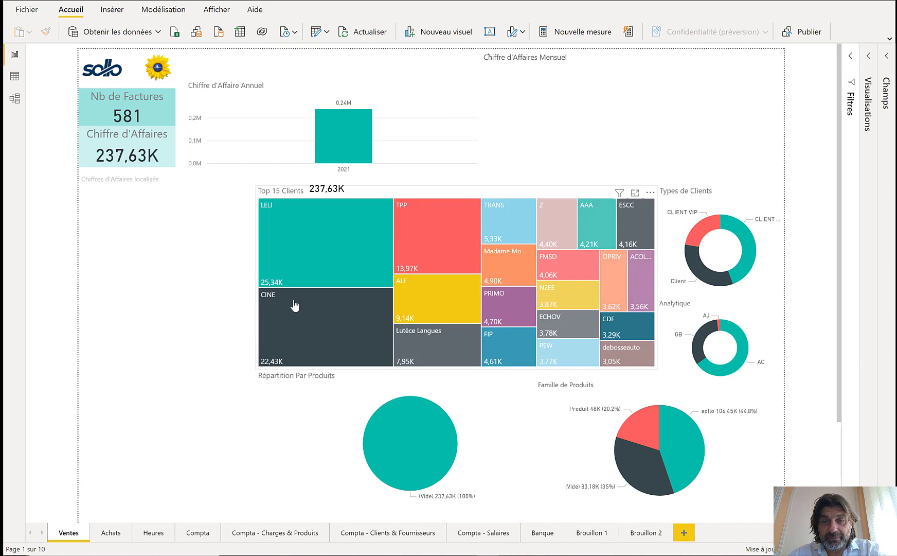
mouse_move(295, 305)
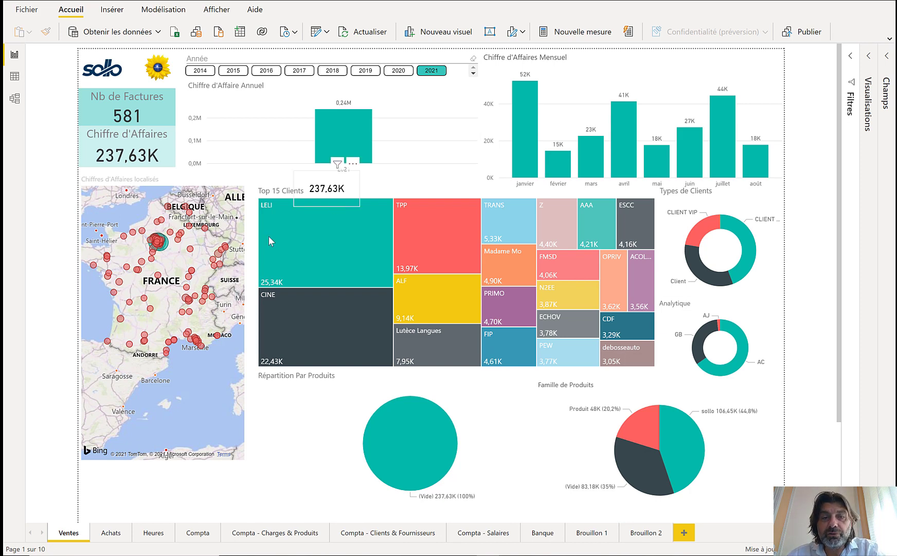
Select the Top 15 Clients treemap, look at the report's field list, and display the treemap's visualization settings.
click(404, 198)
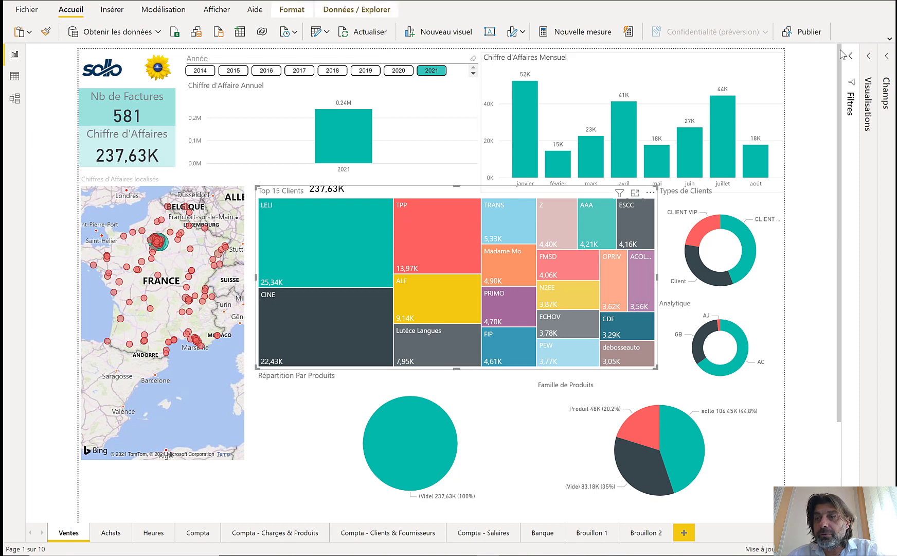
click(878, 82)
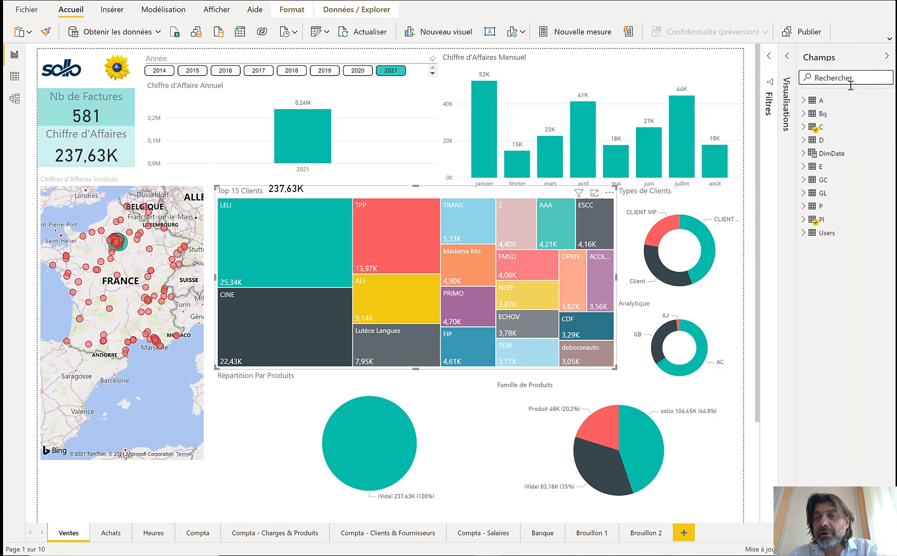
click(887, 56)
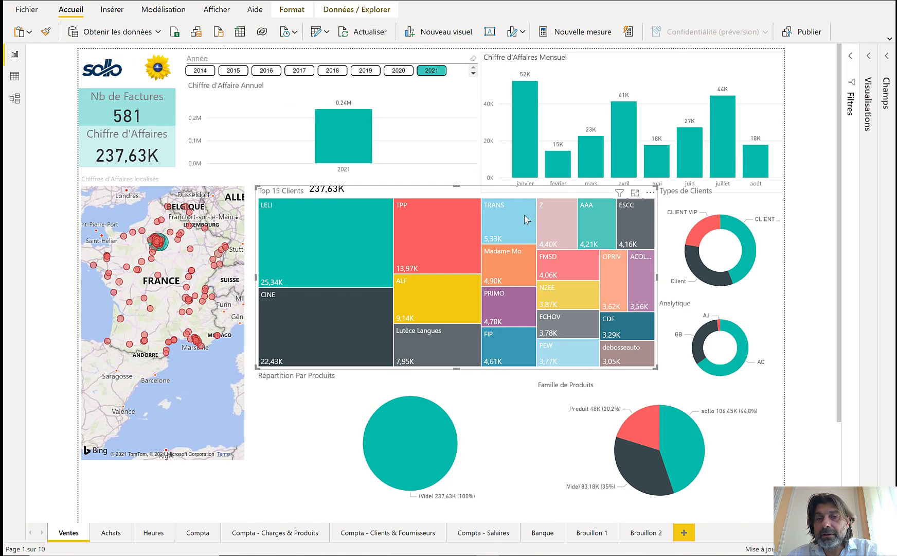
click(874, 90)
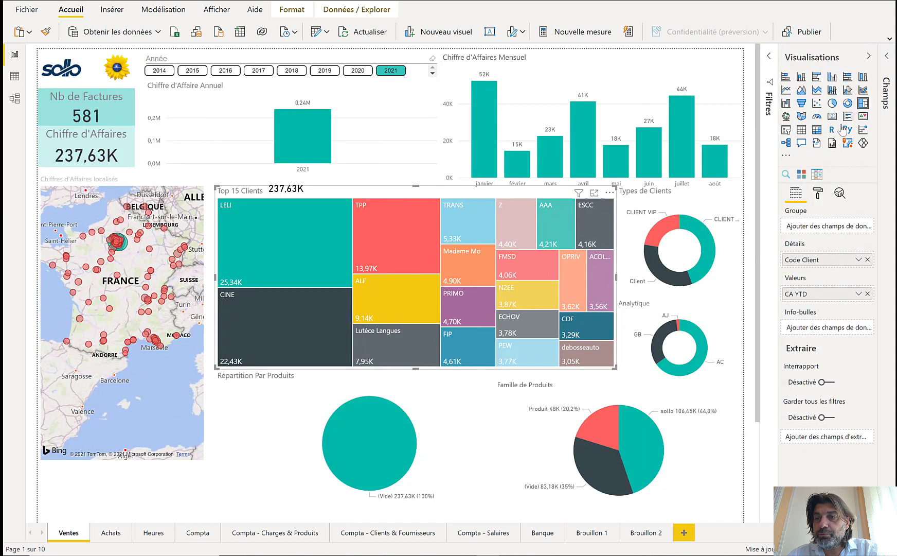
Try showing the Top 15 Clients visual as a table sorted by TotalCAYTD.
click(805, 131)
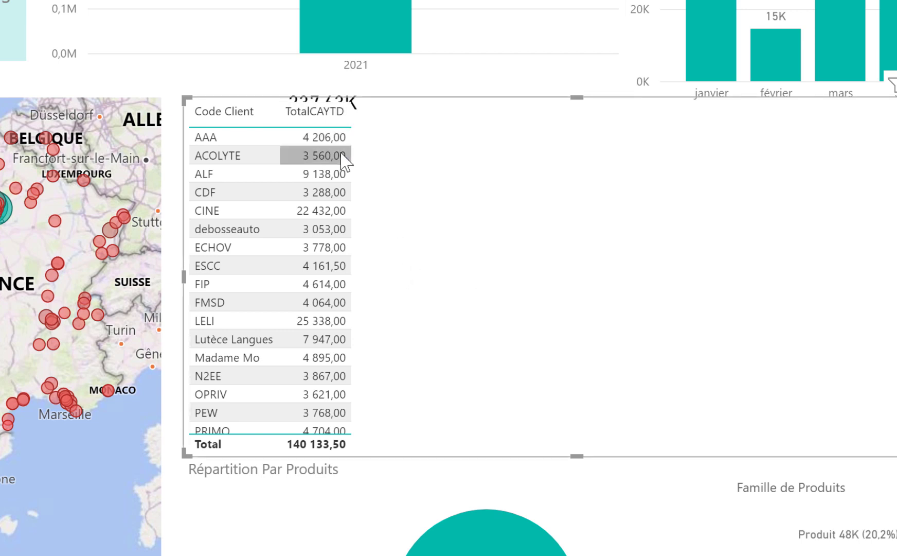
click(330, 112)
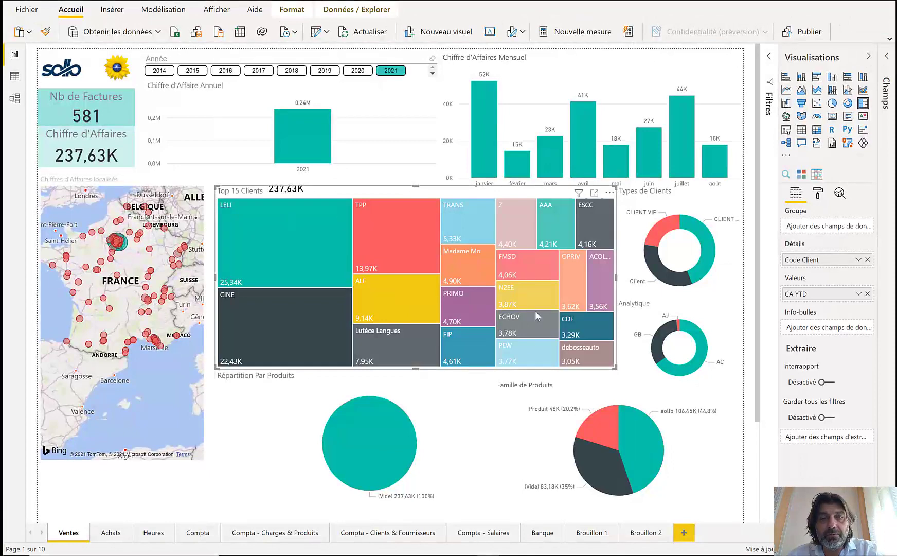
Try the Top 15 Clients visual as a pie chart with labels positioned Intérieur, and change it back to a treemap.
mouse_move(535, 313)
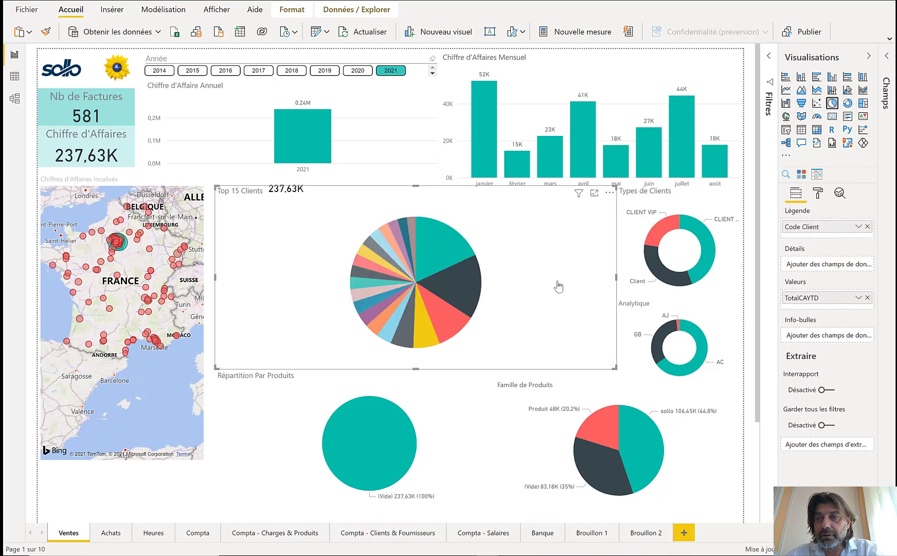
click(818, 193)
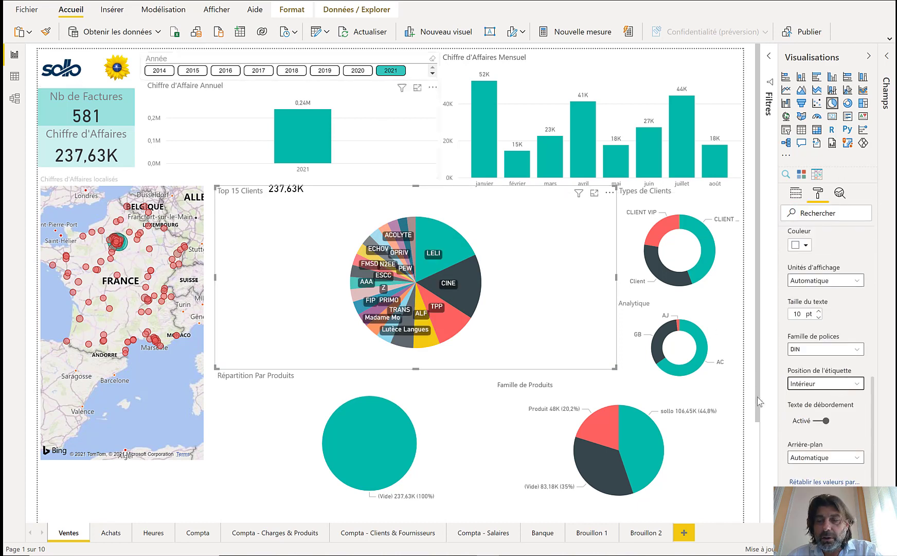
click(864, 103)
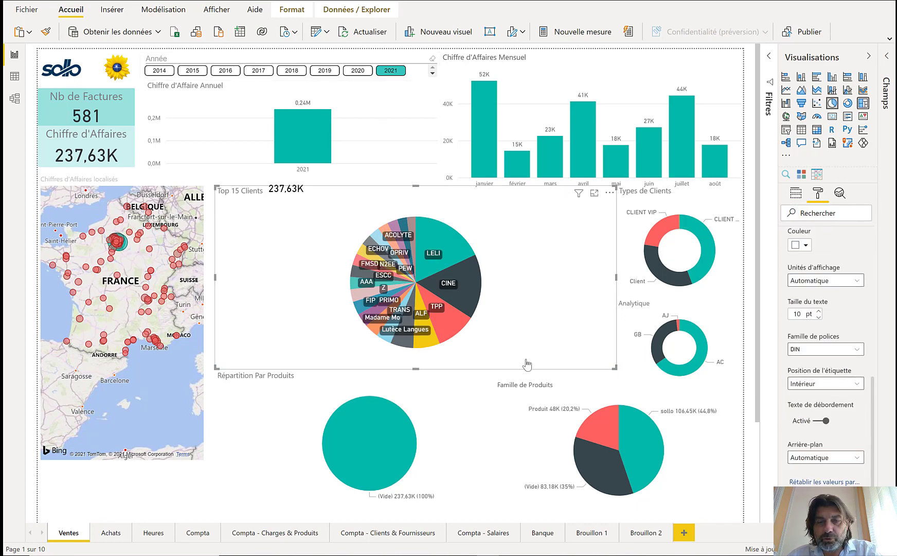
mouse_move(527, 364)
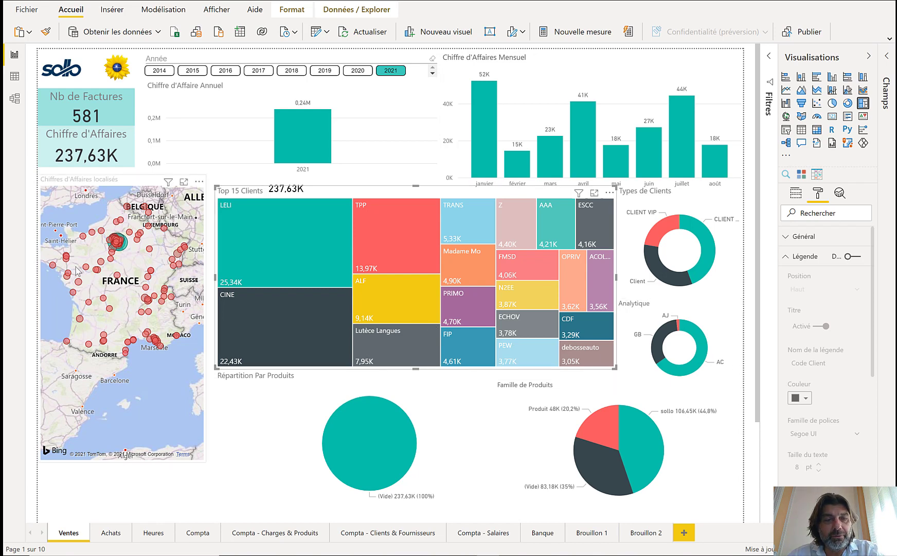
Examine the localized revenue map of France at several zoom levels, from the whole country down to the Mediterranean coast.
scroll(123, 284, up, 3)
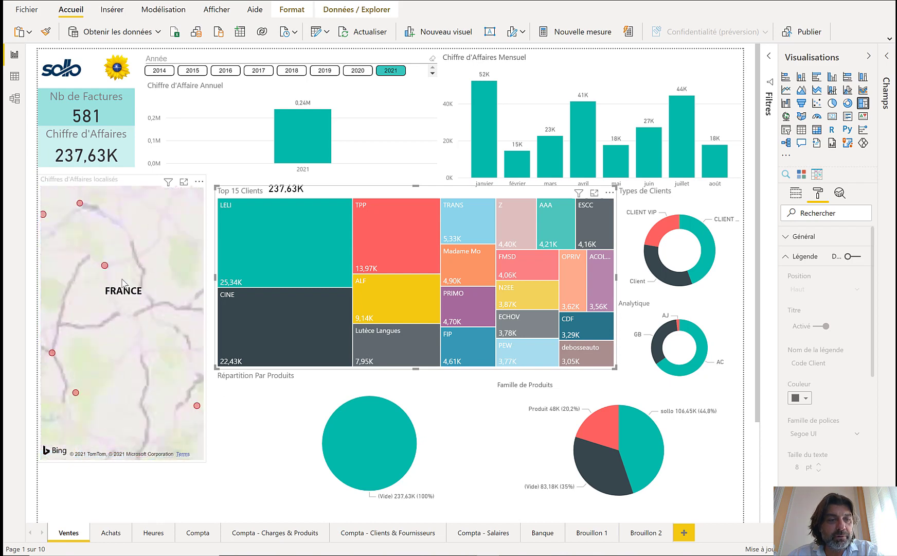
scroll(122, 284, down, 3)
scroll(114, 234, up, 5)
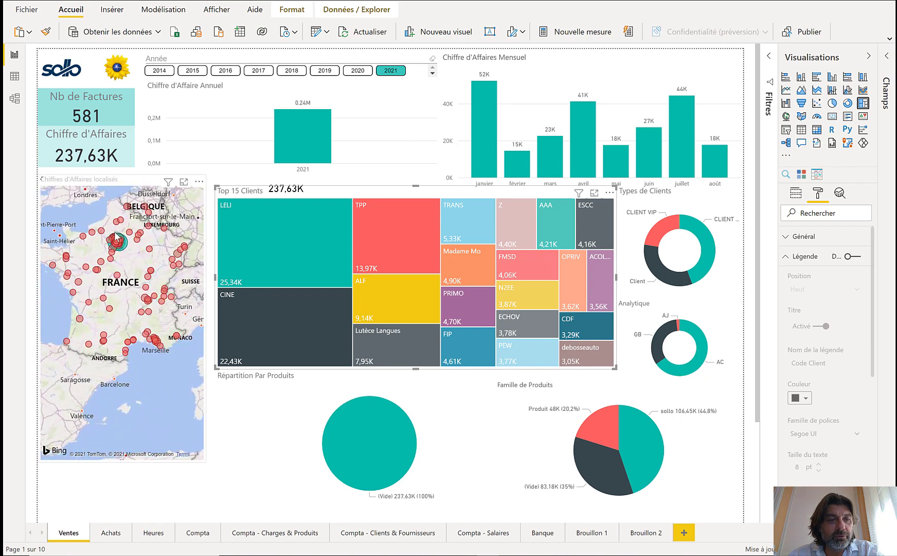
scroll(113, 239, down, 5)
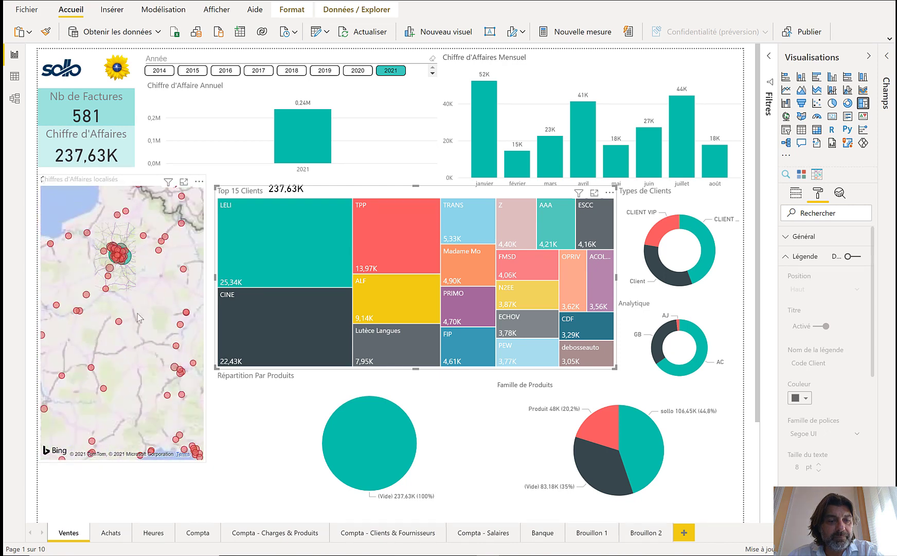
scroll(148, 351, up, 4)
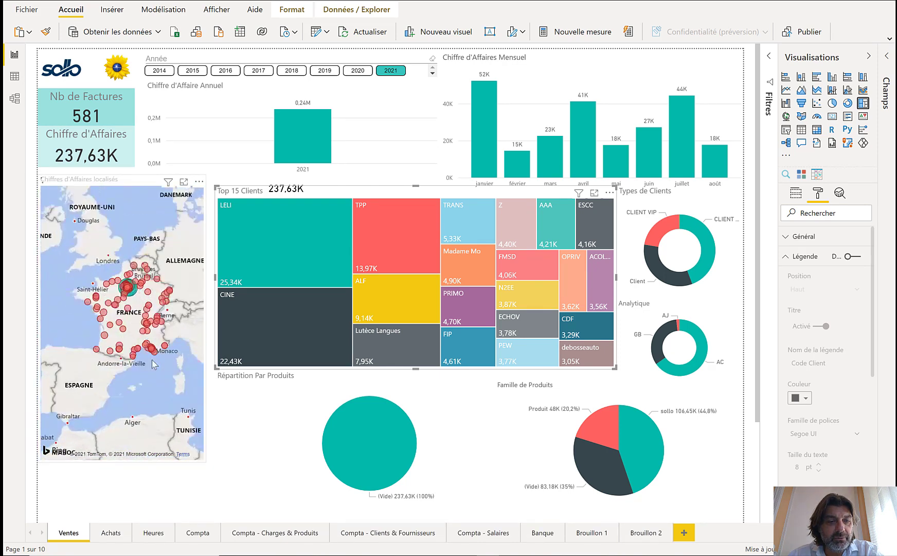
scroll(154, 371, up, 2)
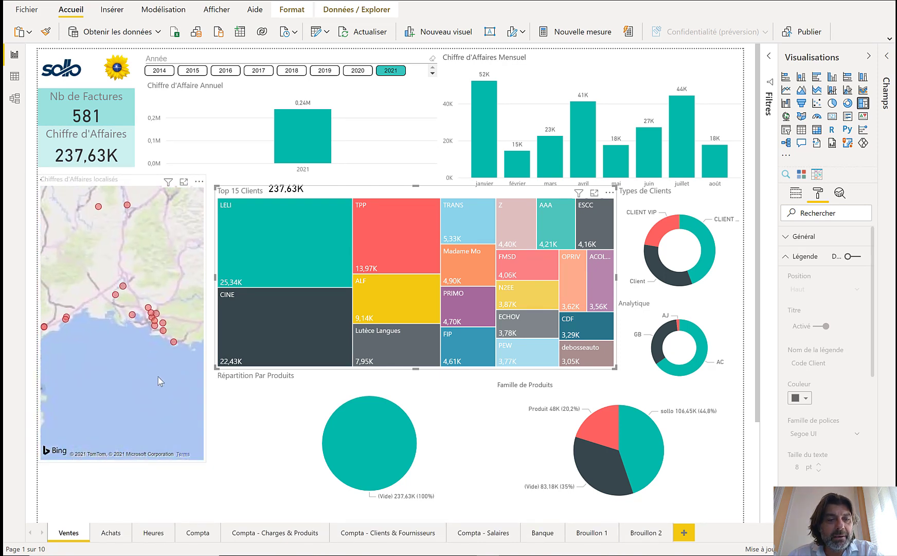
click(160, 373)
scroll(146, 356, down, 6)
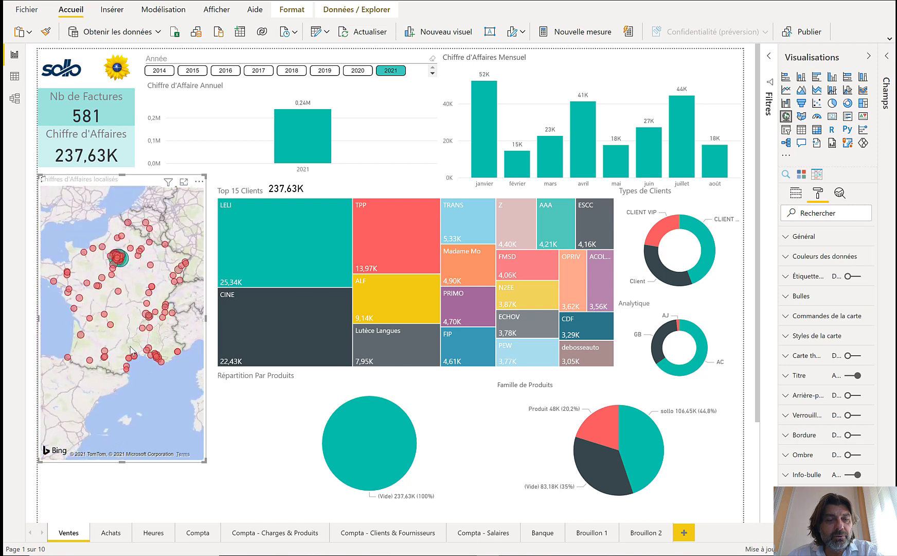
scroll(133, 352, up, 2)
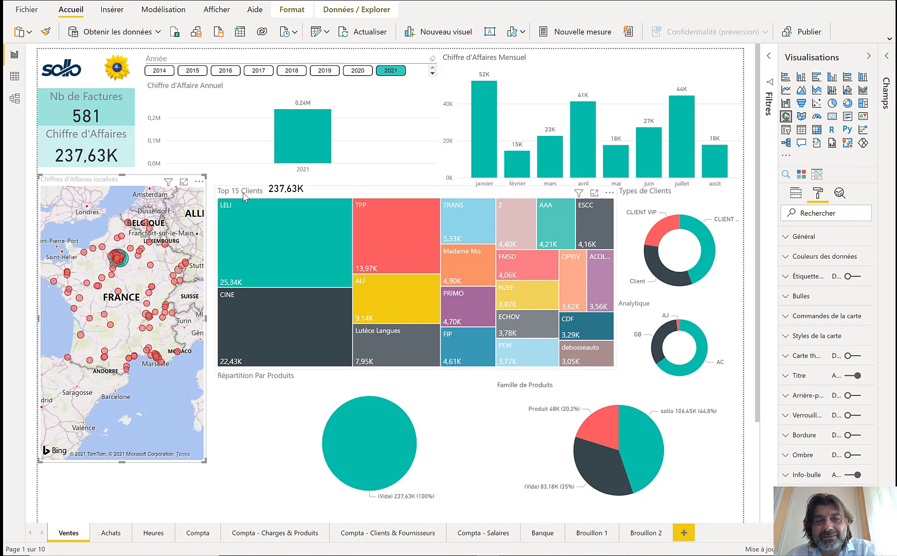
Set the Code Client filter of the Top 15 Clients treemap to the top 100 items by CA.
click(278, 244)
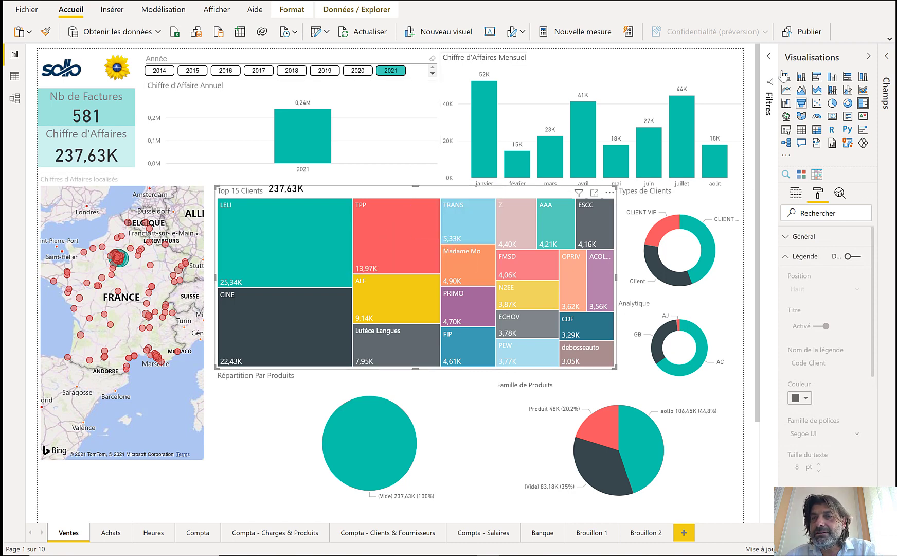
click(771, 144)
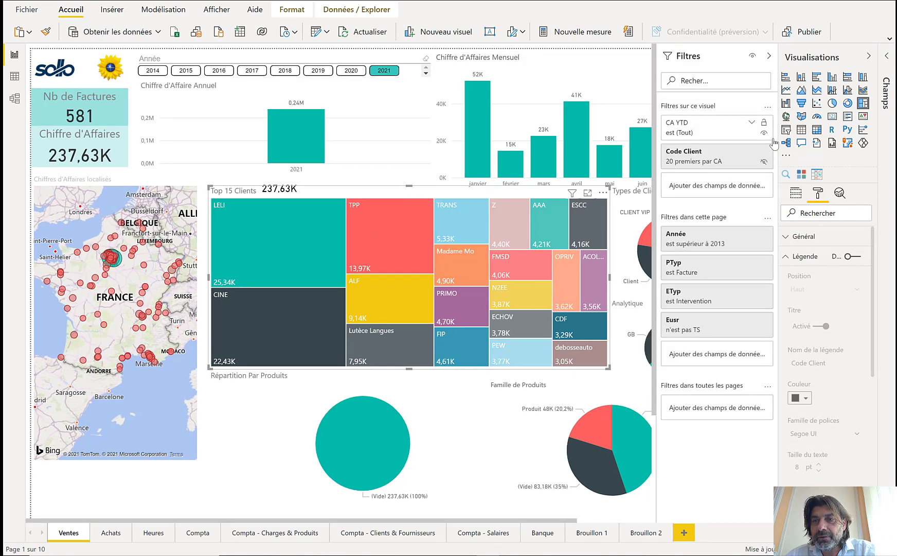
click(753, 153)
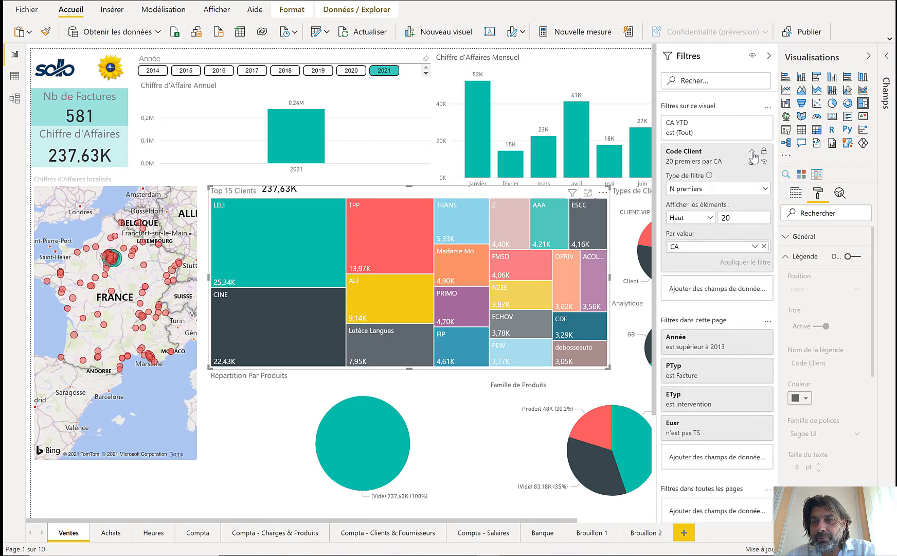
double_click(739, 217)
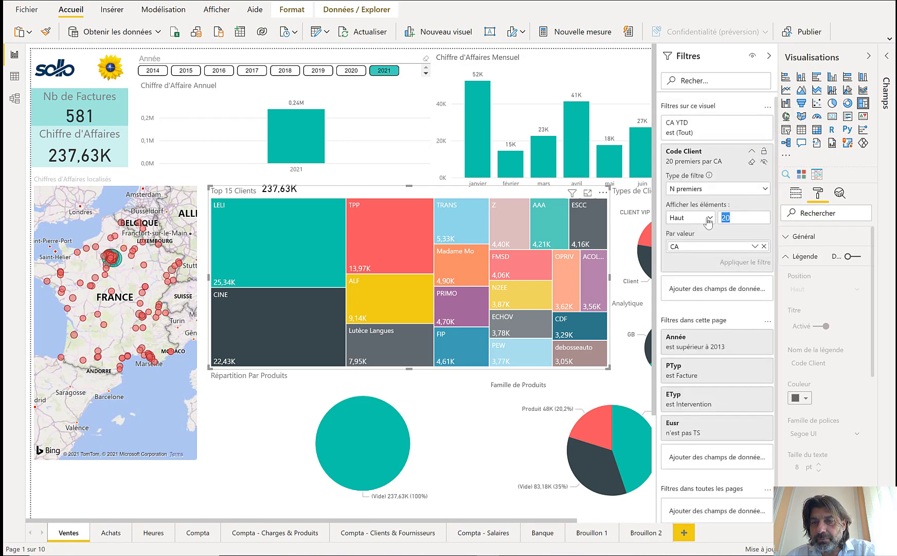
text(100)
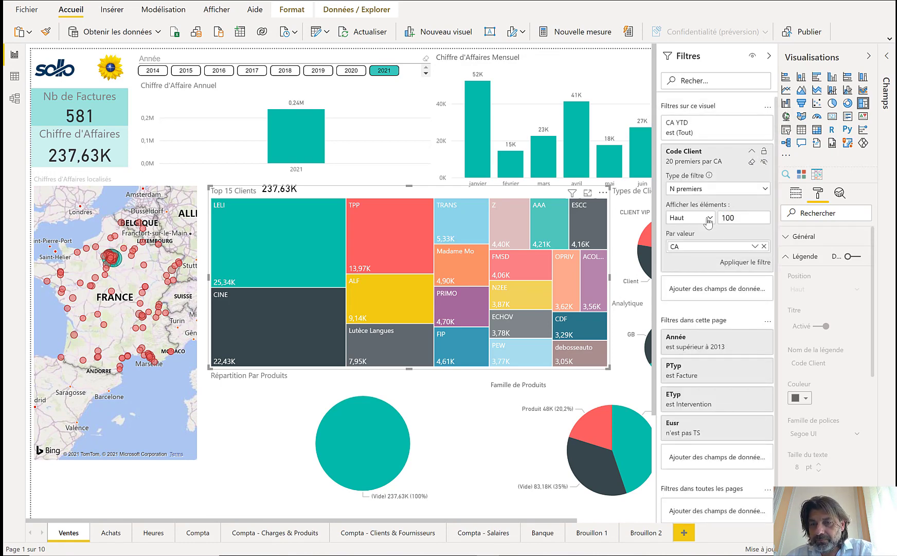
key(Return)
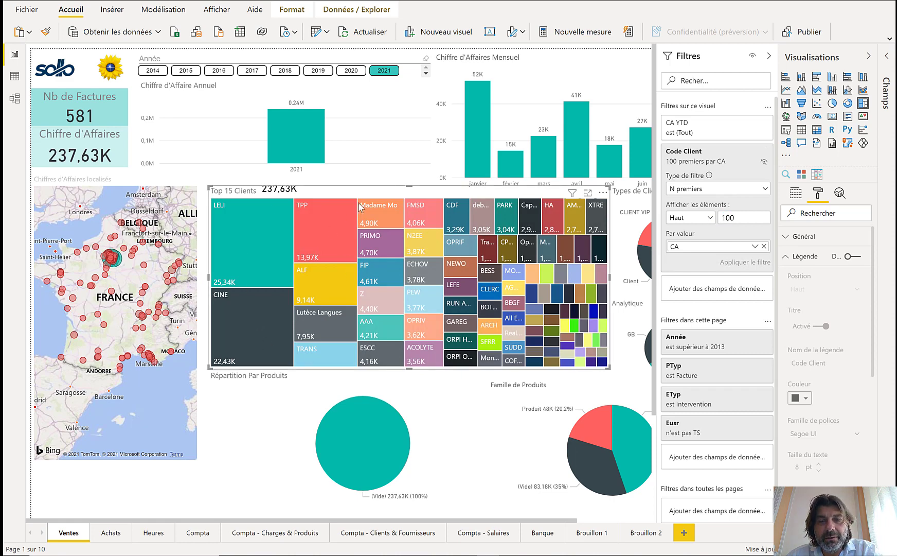
Widen the treemap's Code Client filter to the top 1000 items by CA.
drag(740, 216, 684, 215)
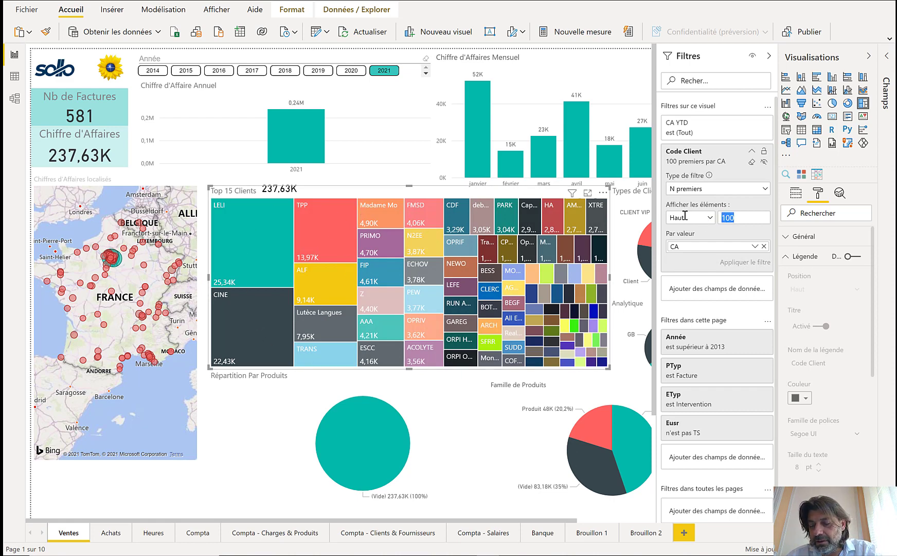
text(1000)
key(Return)
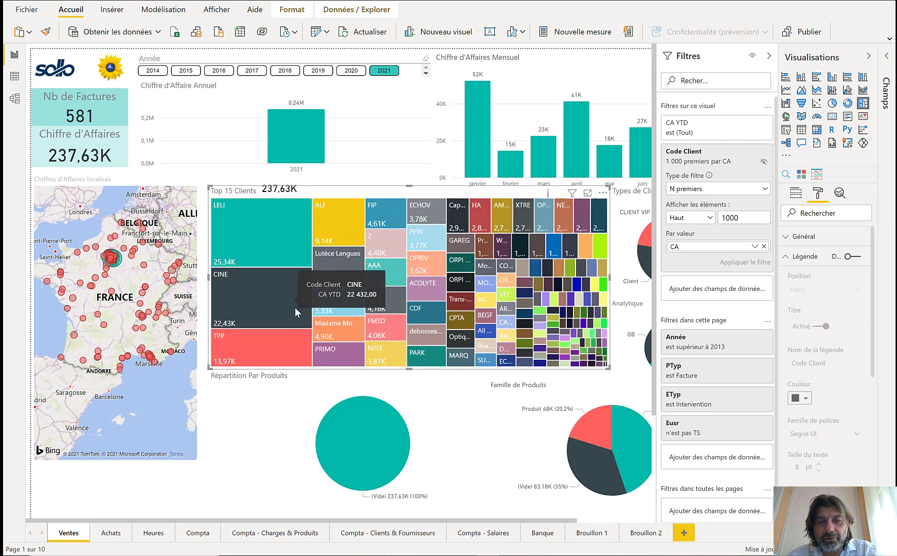
Set the treemap's Code Client filter back to the top 20 items by CA.
drag(744, 217, 703, 220)
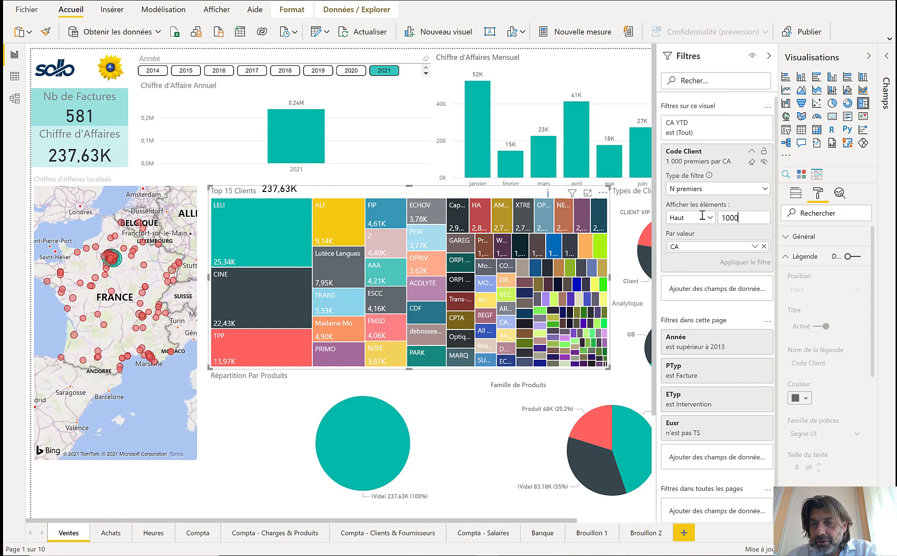
text(20)
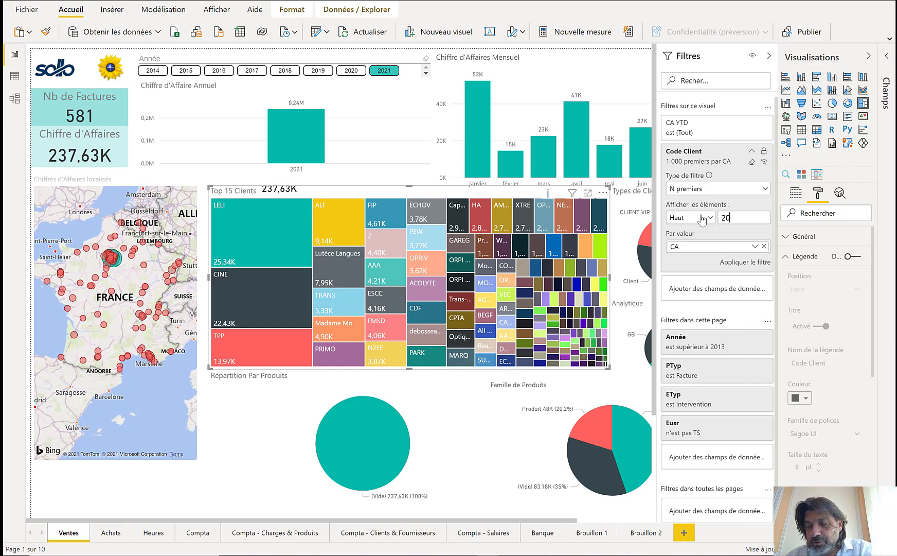
key(Return)
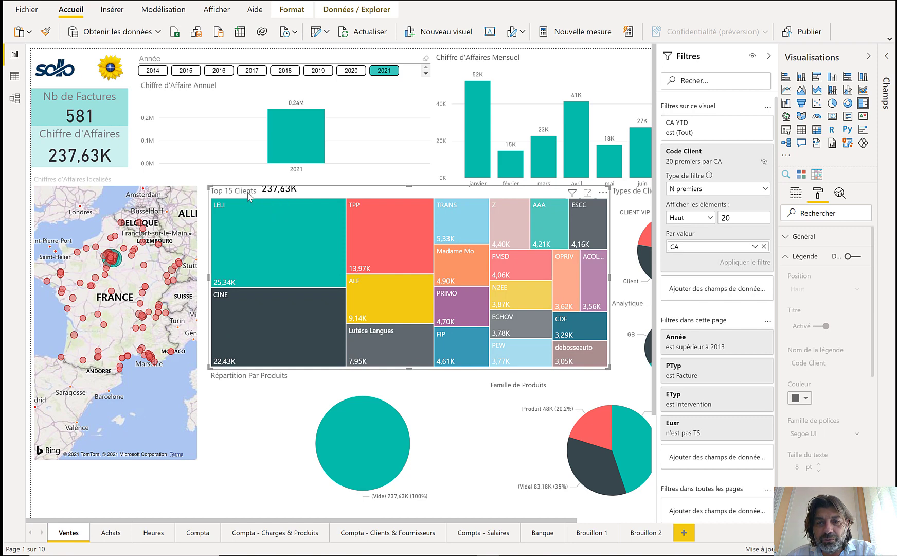
Collapse the filter and visualization settings and deselect the treemap to give the report page more room.
click(769, 56)
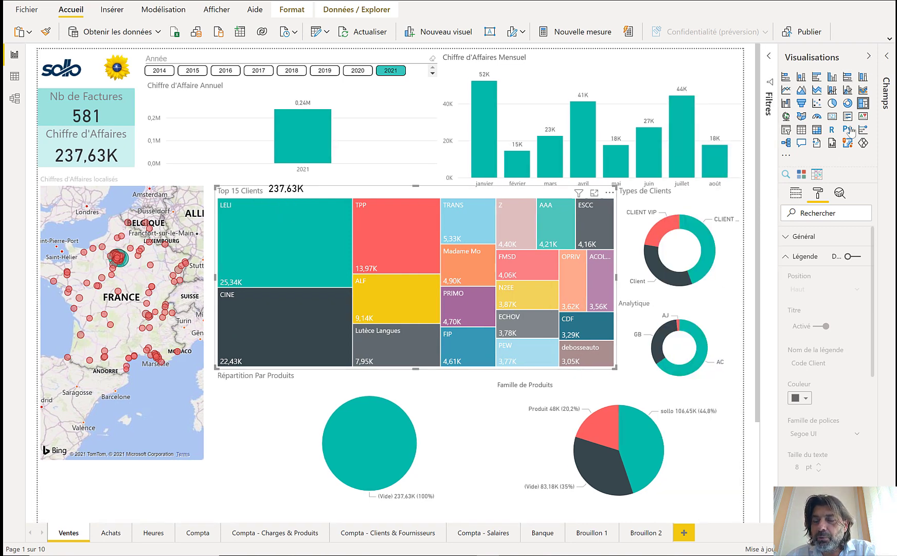
click(870, 57)
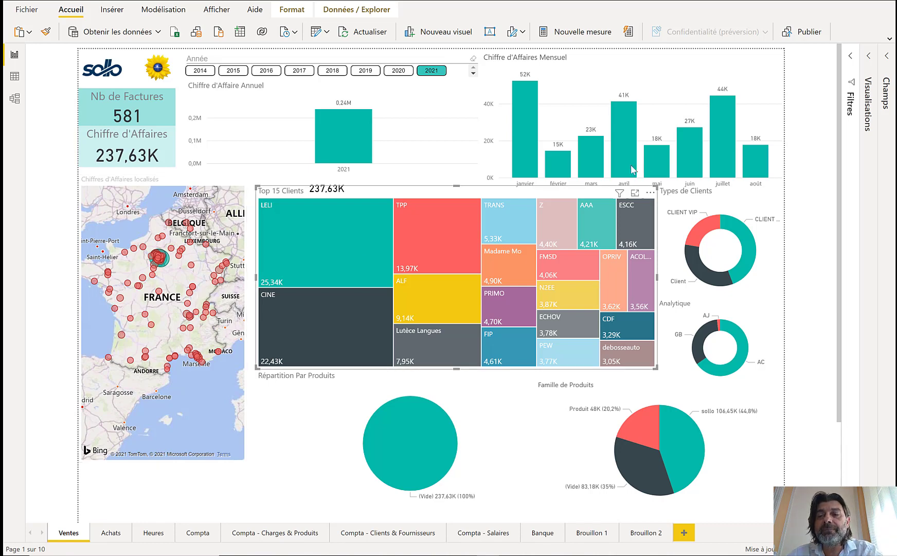
click(801, 163)
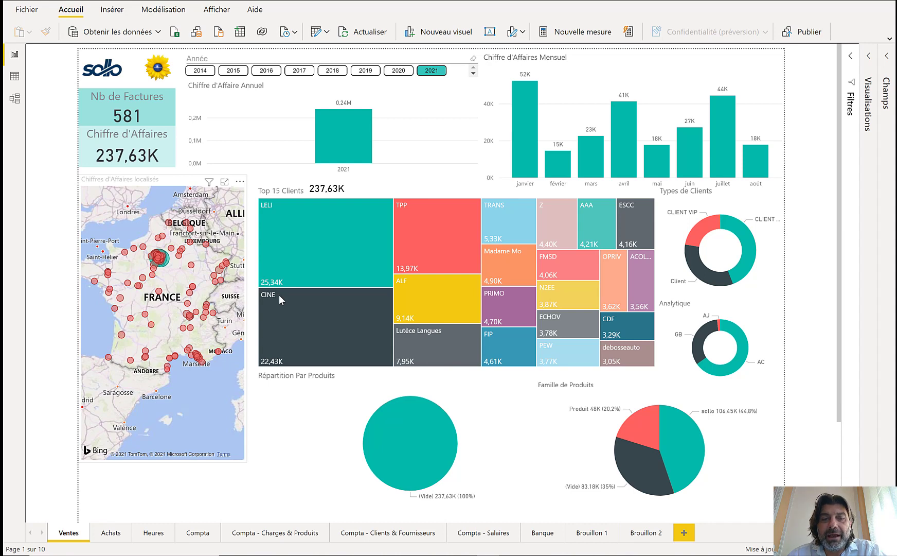
Cross-filter the report page by client LELI in the treemap and inspect that client's août revenue.
click(296, 228)
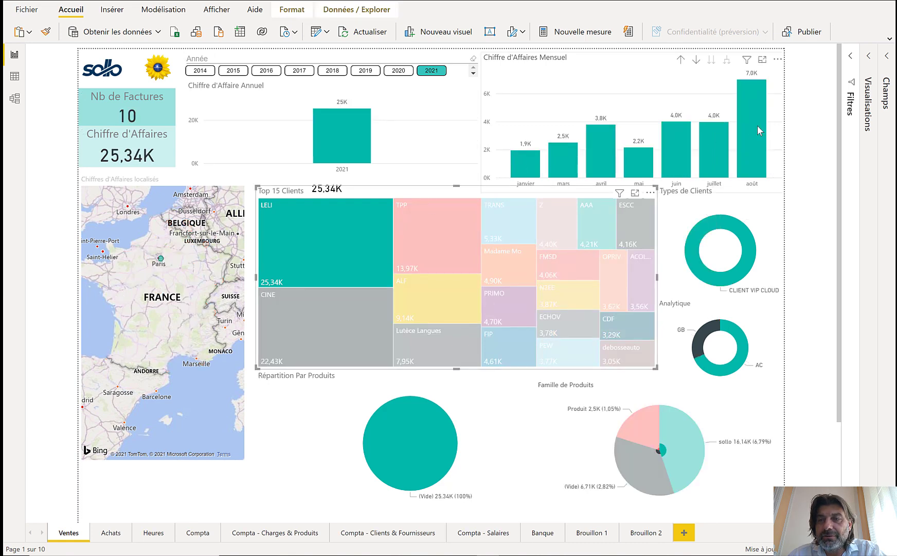
mouse_move(758, 126)
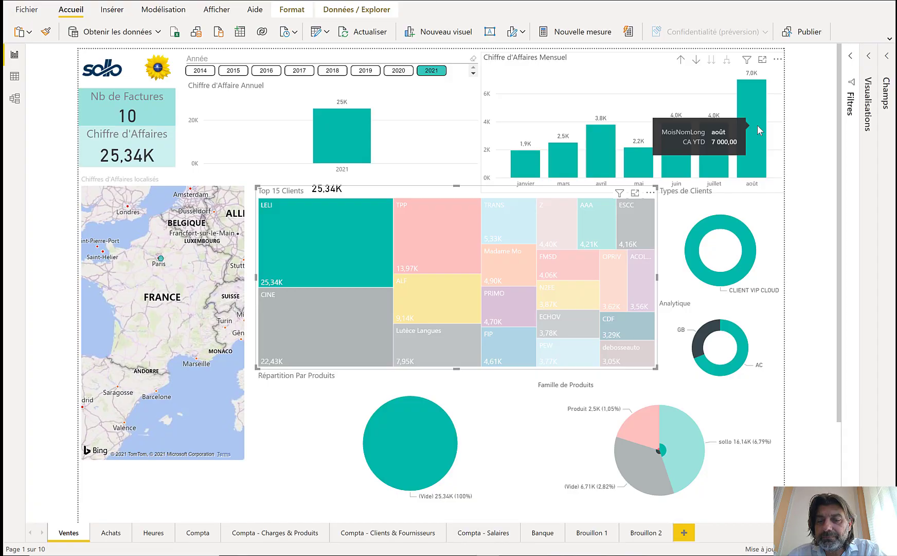
Cross-filter the report page by client CINE in the treemap, inspect the monthly revenue, and clear the selection.
click(392, 295)
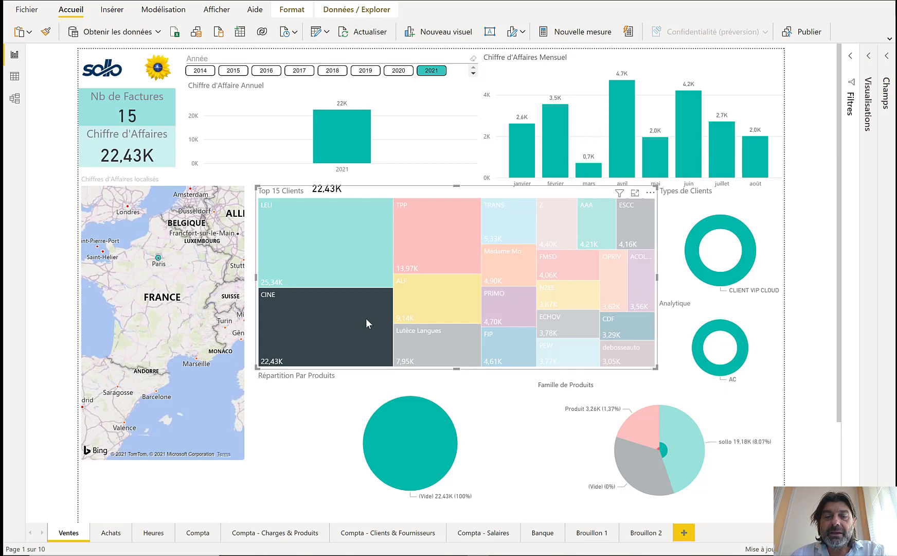
mouse_move(366, 319)
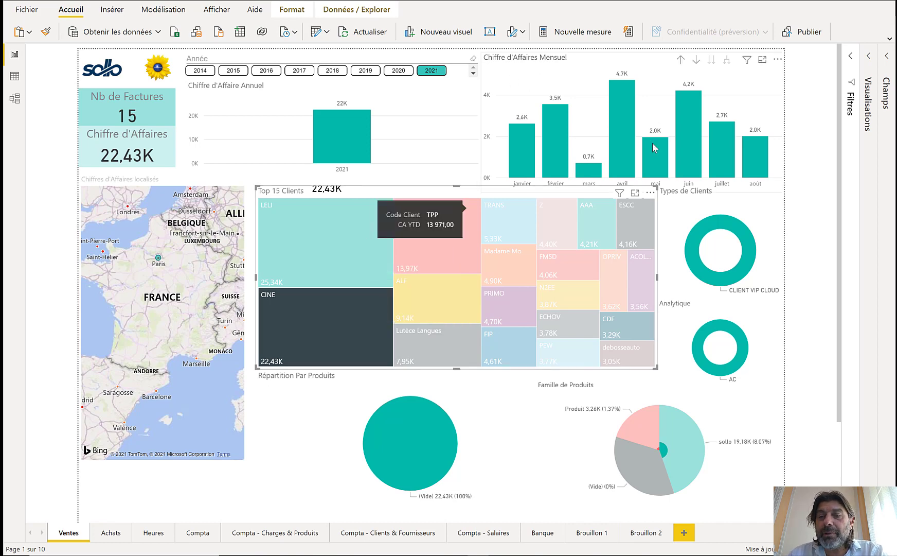
click(357, 309)
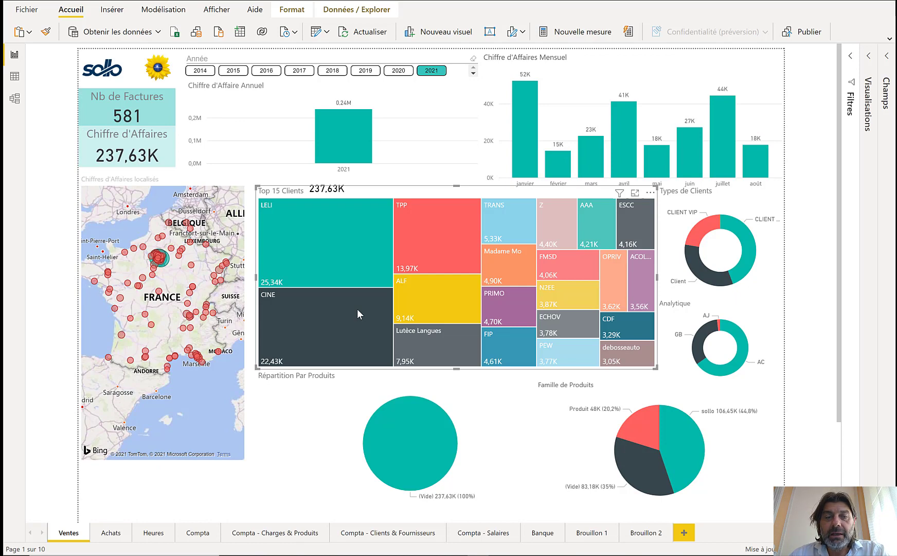
Cross-filter the page by client LELI and show only the year 2020 to inspect that client's annual and monthly revenue.
mouse_move(354, 297)
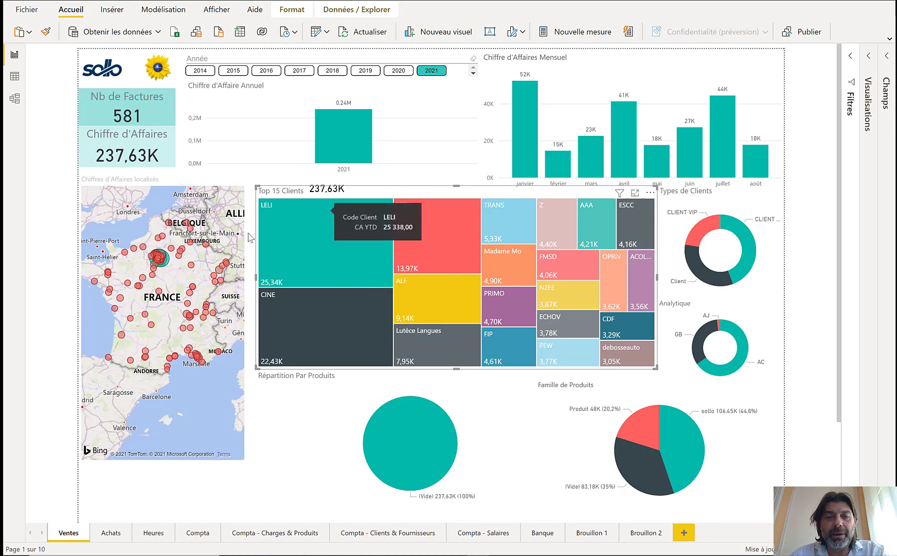
click(310, 225)
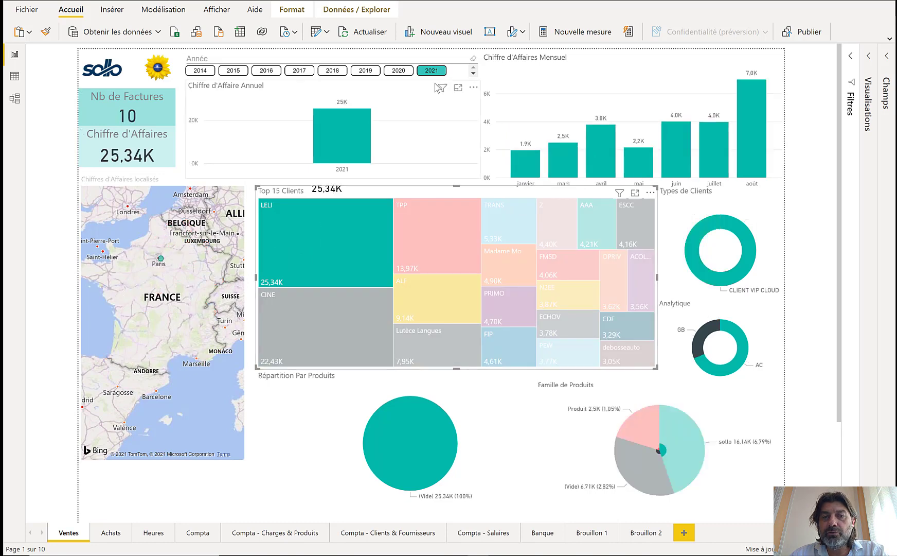
ctrl+click(399, 71)
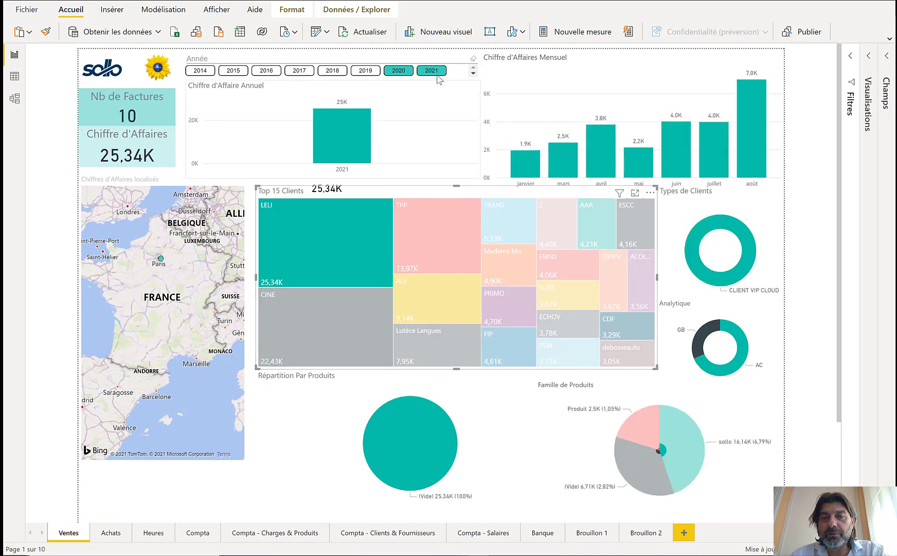
ctrl+click(437, 72)
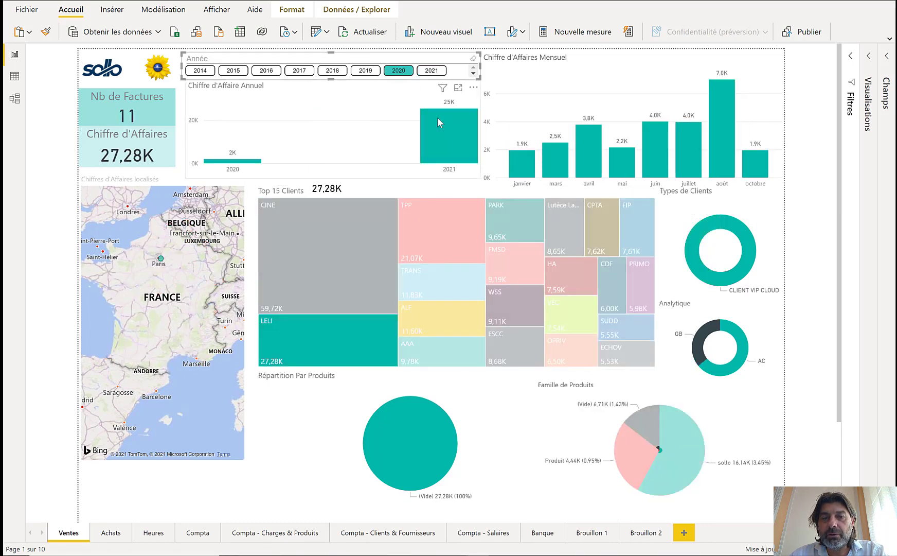
mouse_move(438, 119)
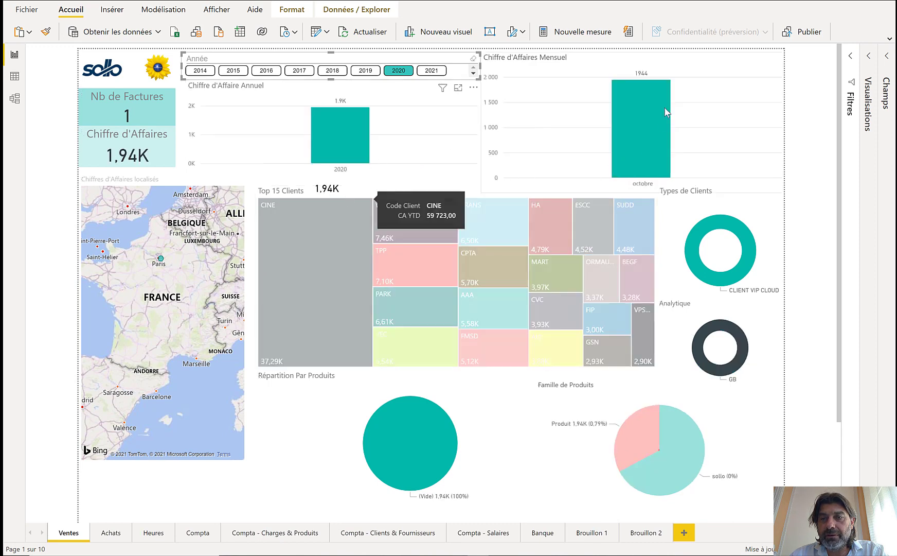
mouse_move(665, 112)
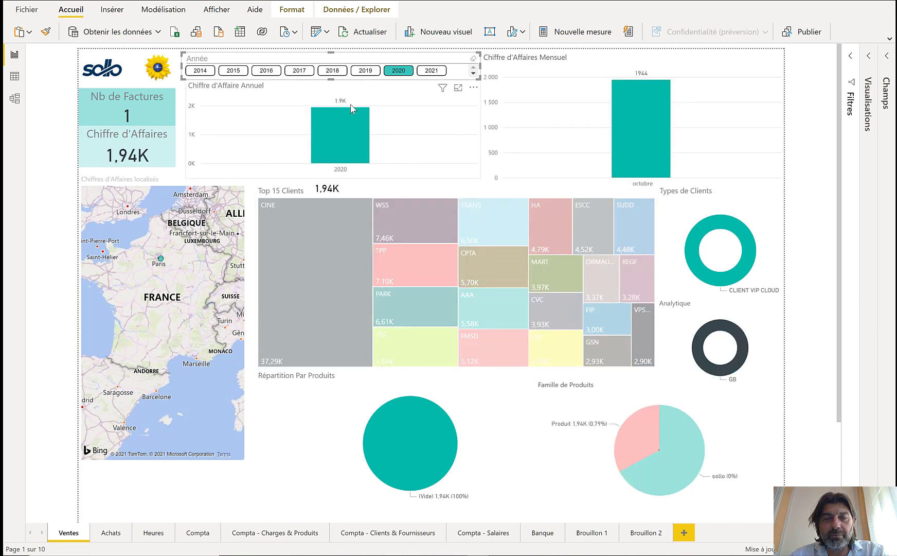
Set the year slicer back to 2021 and examine LELI's GB share in the Analytique donut chart.
click(432, 70)
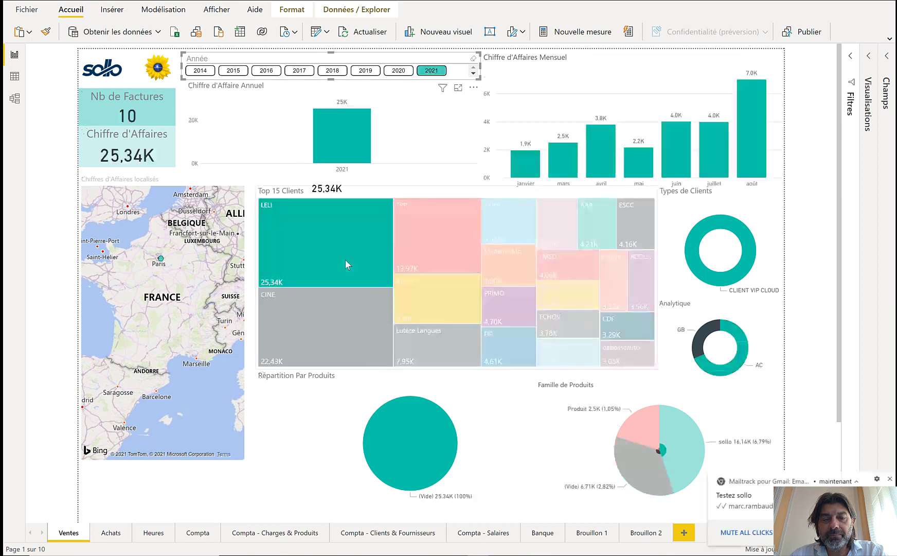
mouse_move(328, 220)
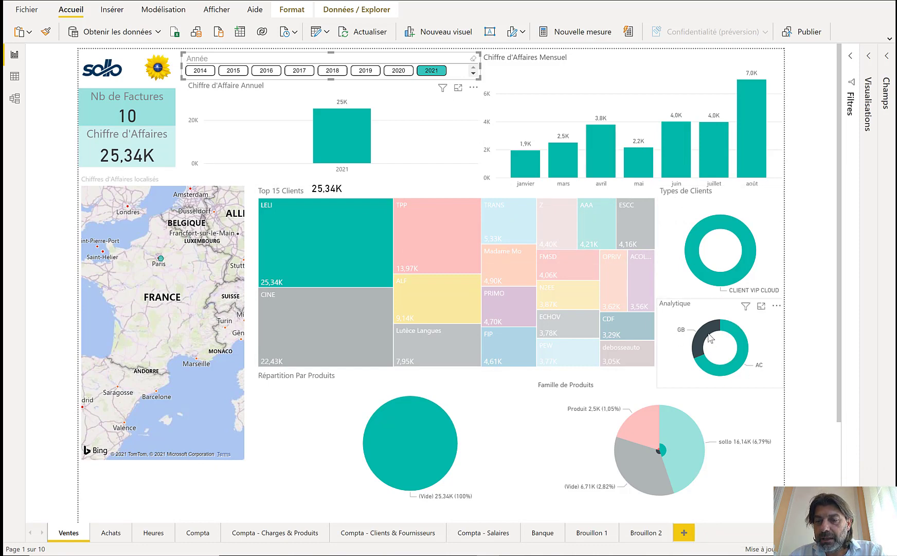
mouse_move(711, 338)
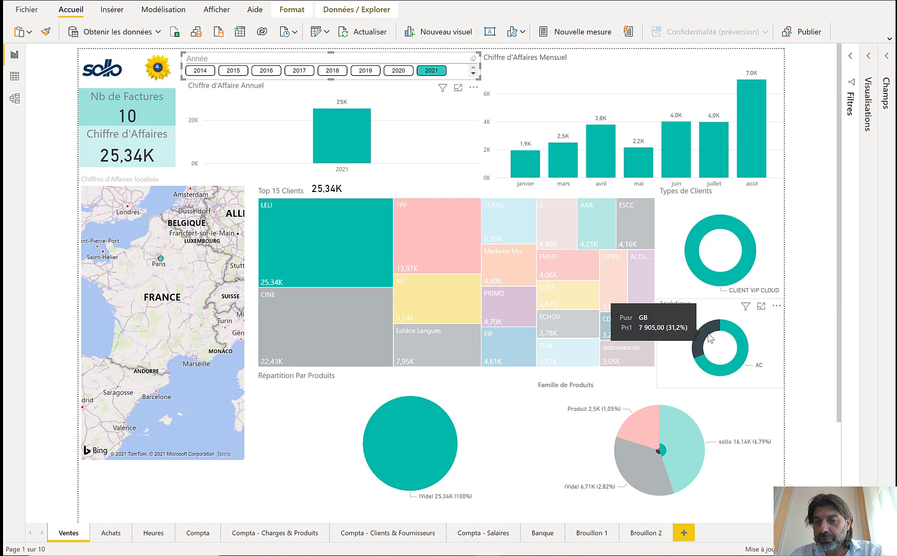
mouse_move(741, 340)
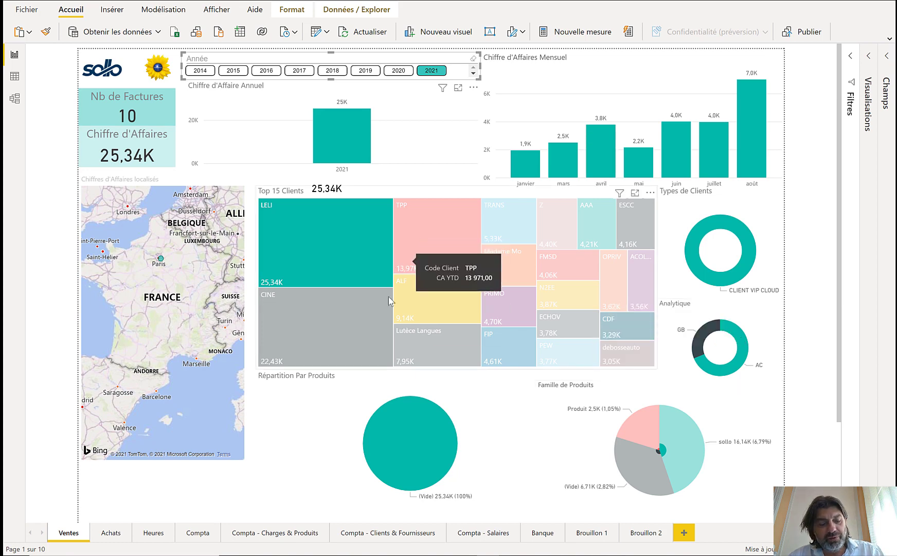
Isolate the GB segment in the Analytique donut chart, clear that selection, and remove the LELI client filter.
click(701, 347)
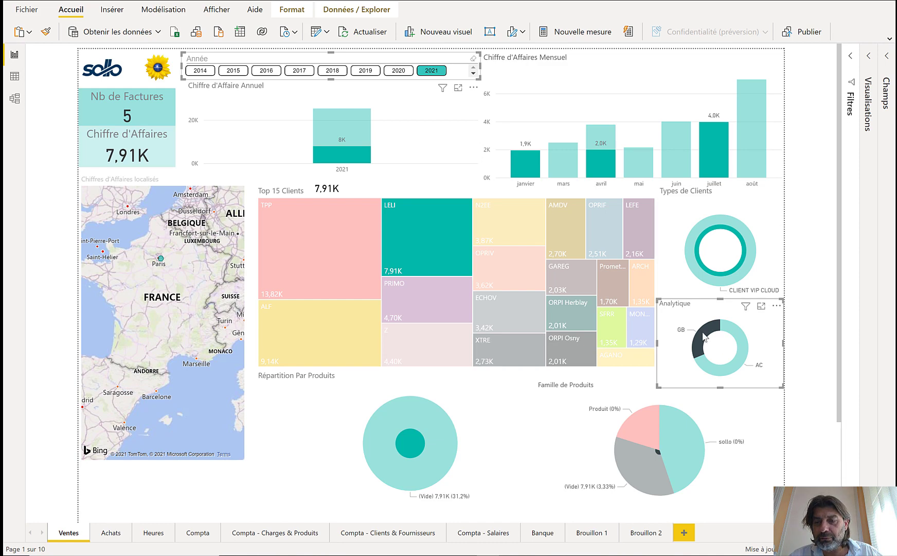
click(695, 299)
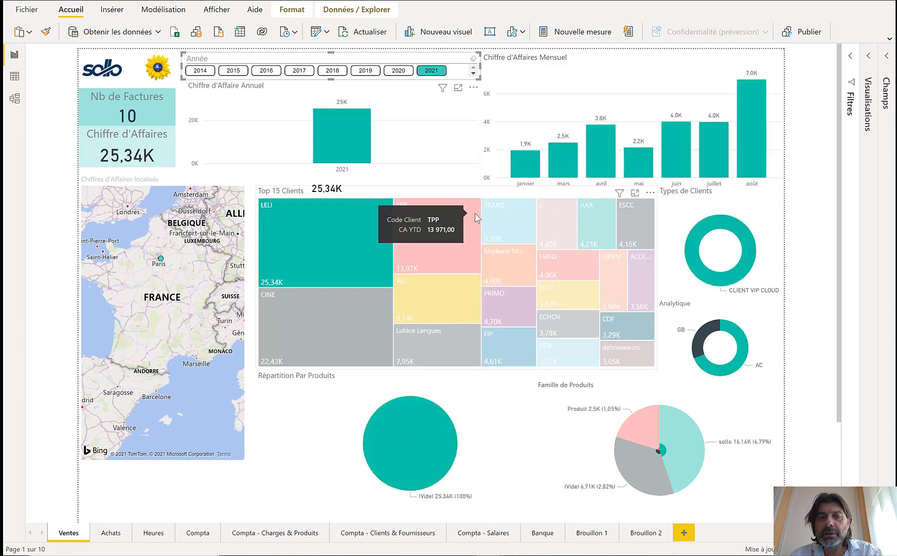
click(352, 340)
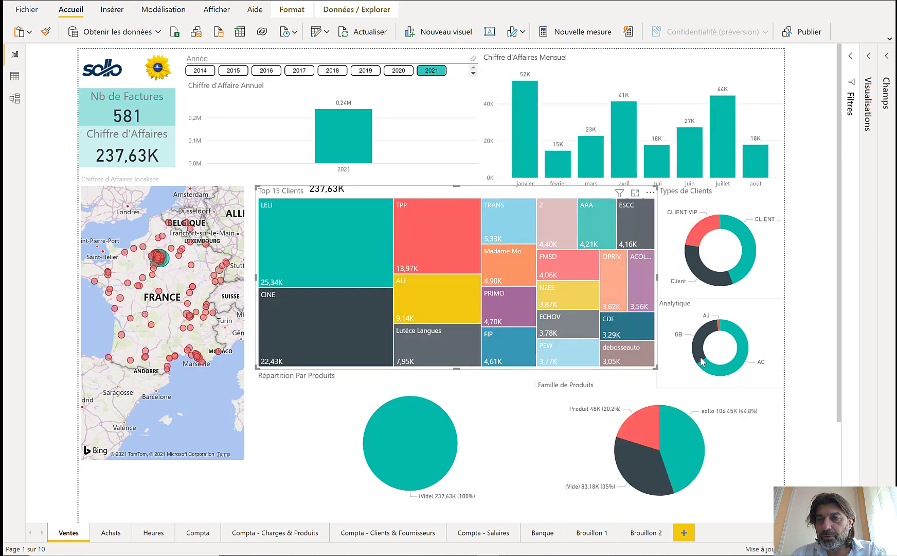
Cross-filter the page by janvier and by juillet in the monthly revenue chart, clearing each month's selection after inspecting it.
click(530, 115)
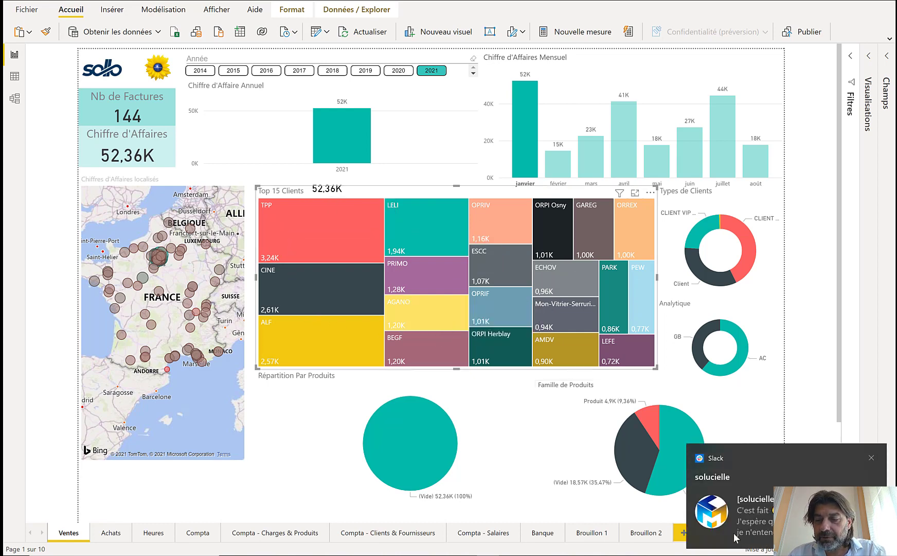
click(873, 459)
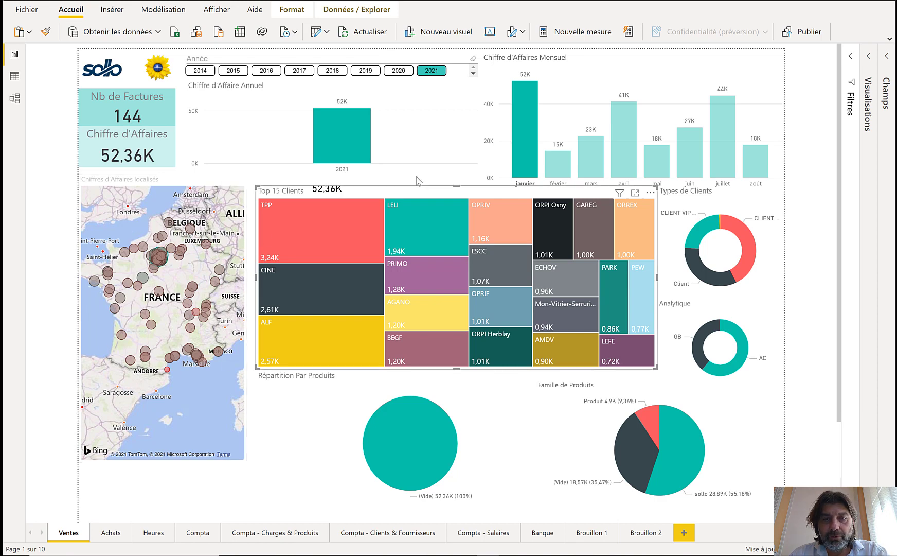
click(729, 169)
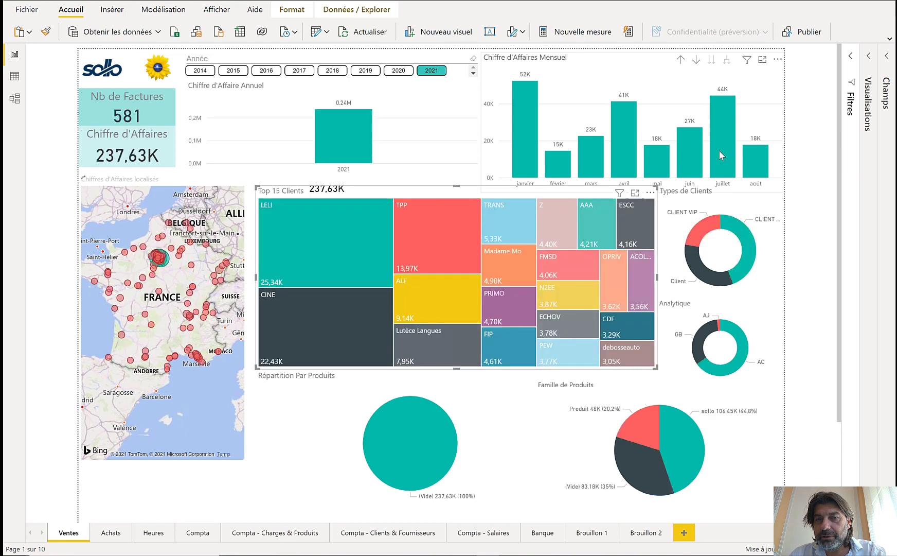
click(722, 157)
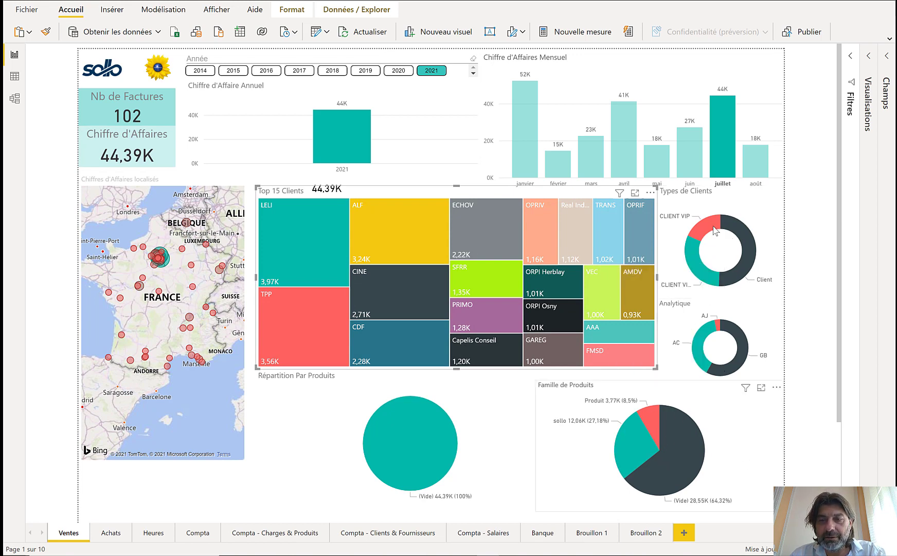
click(723, 163)
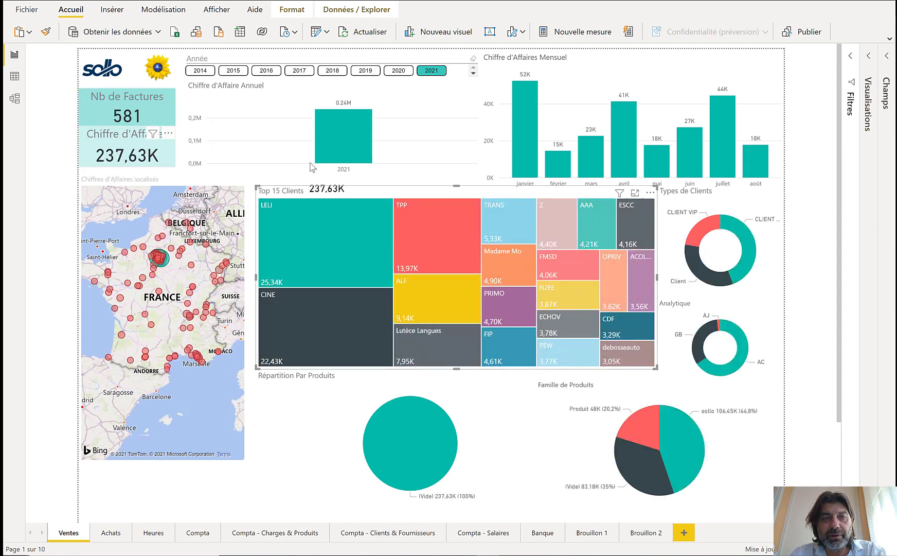
Compare sales for 2020 and 2021 together and for 2020 alone, and restore the year slicer to 2021.
ctrl+click(400, 77)
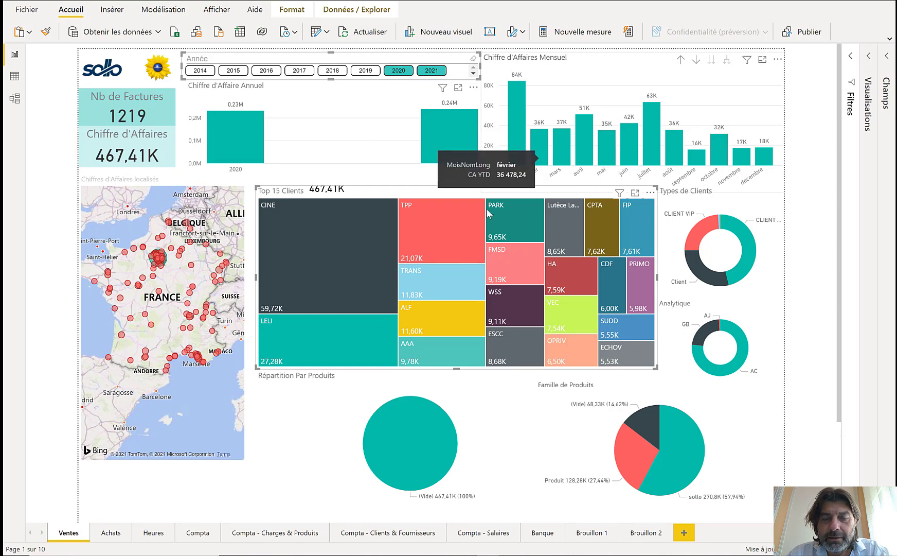
mouse_move(527, 145)
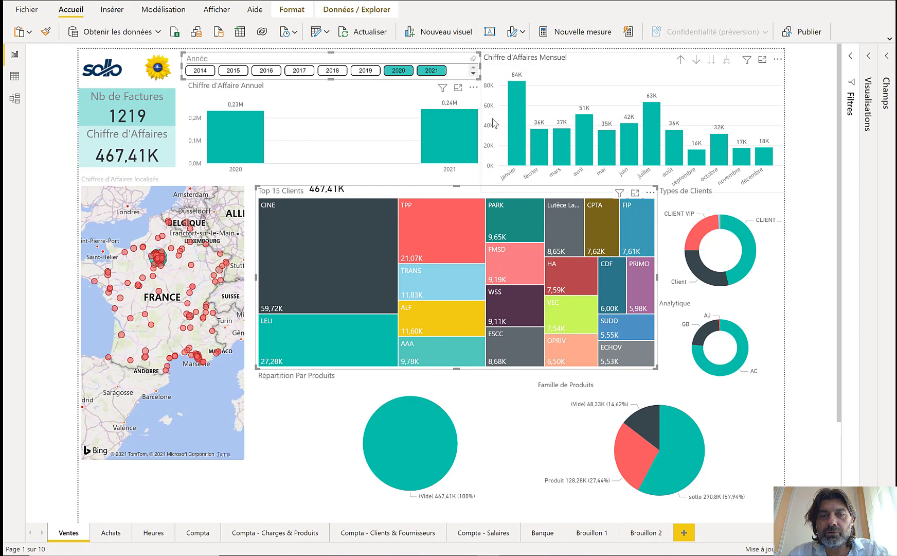
ctrl+click(432, 71)
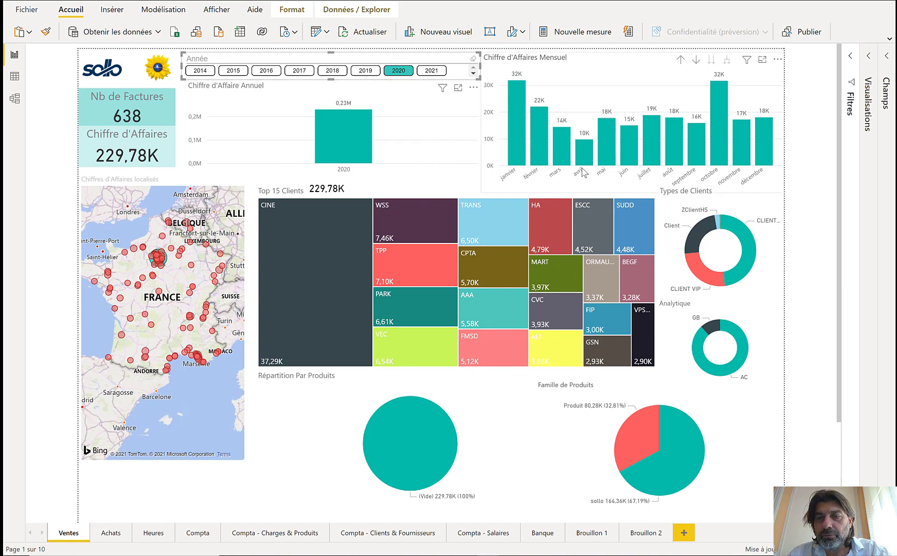
click(438, 72)
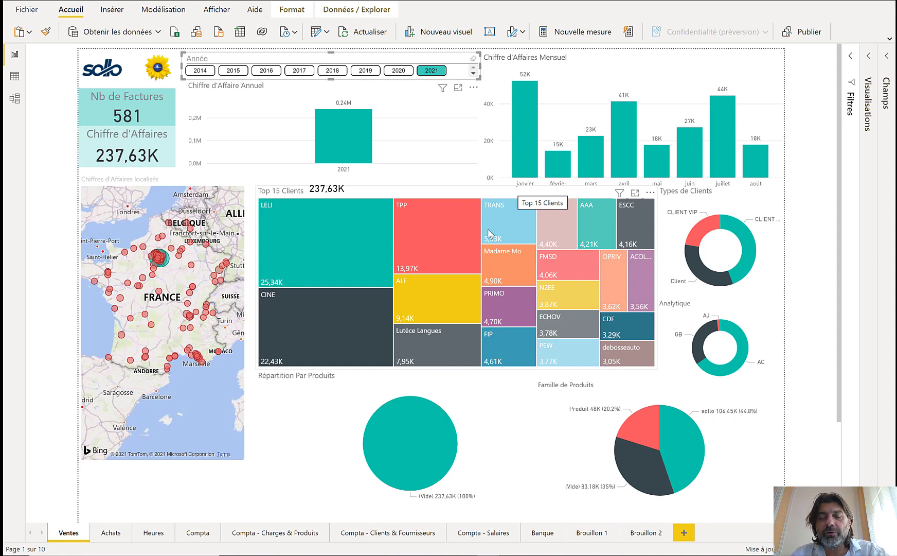
Open the Achats page and look through the supplier purchases table from beginning to end and back.
mouse_move(470, 344)
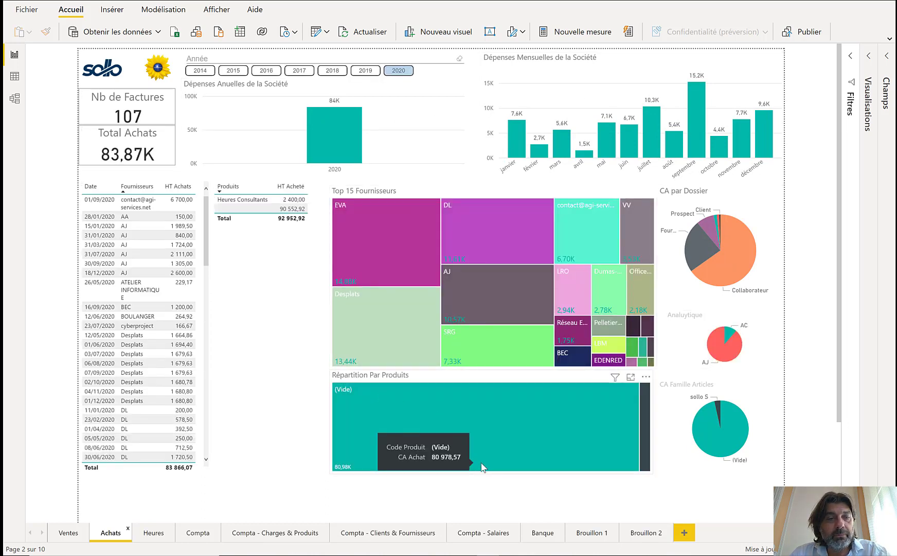
drag(209, 281, 210, 464)
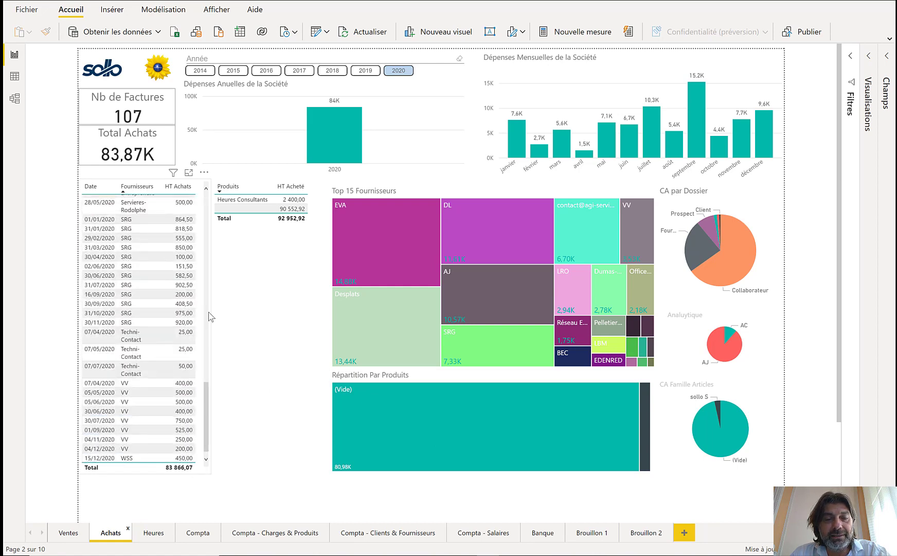
drag(209, 316, 214, 216)
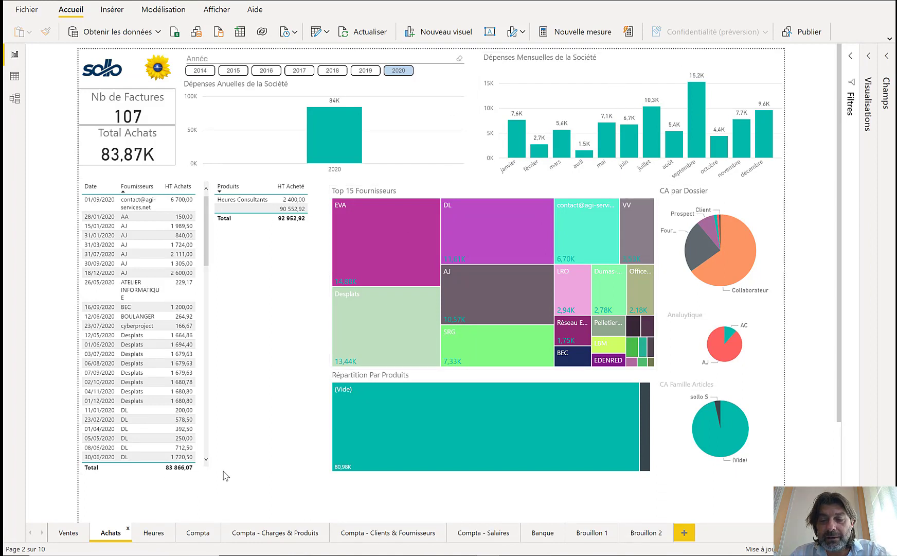
Switch to the data view and examine the rows and columns of table P.
click(14, 76)
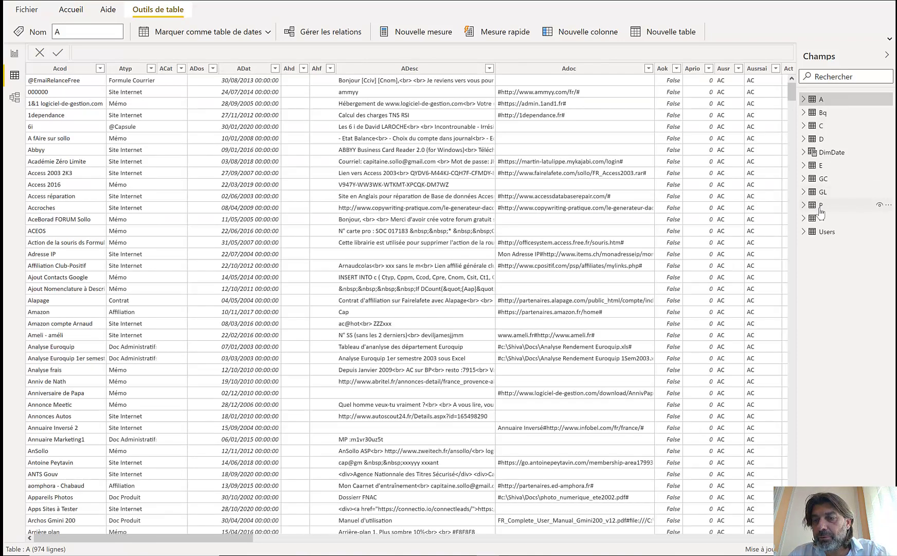
click(822, 205)
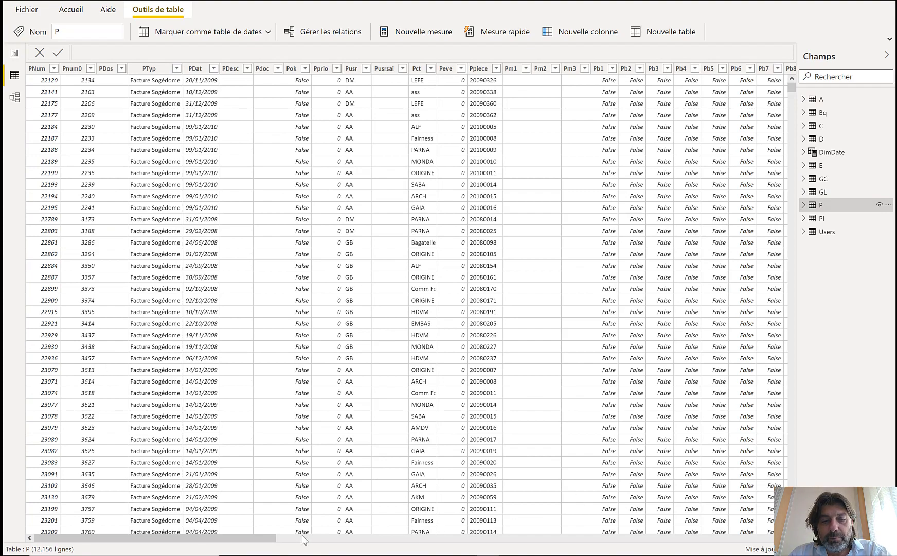
drag(275, 537, 178, 523)
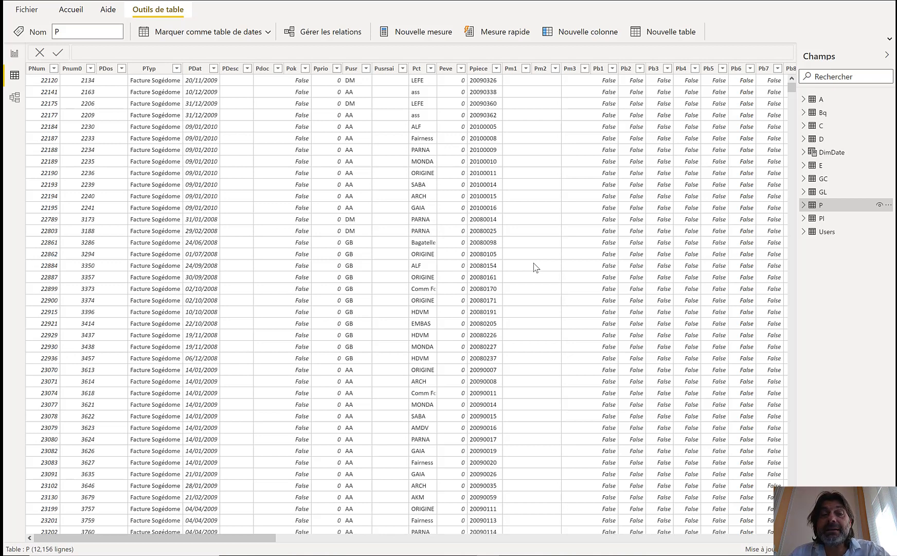
Return to the report view's Heures page, filter it to the year 2021, and inspect client LELI's hours in the treemap.
click(14, 53)
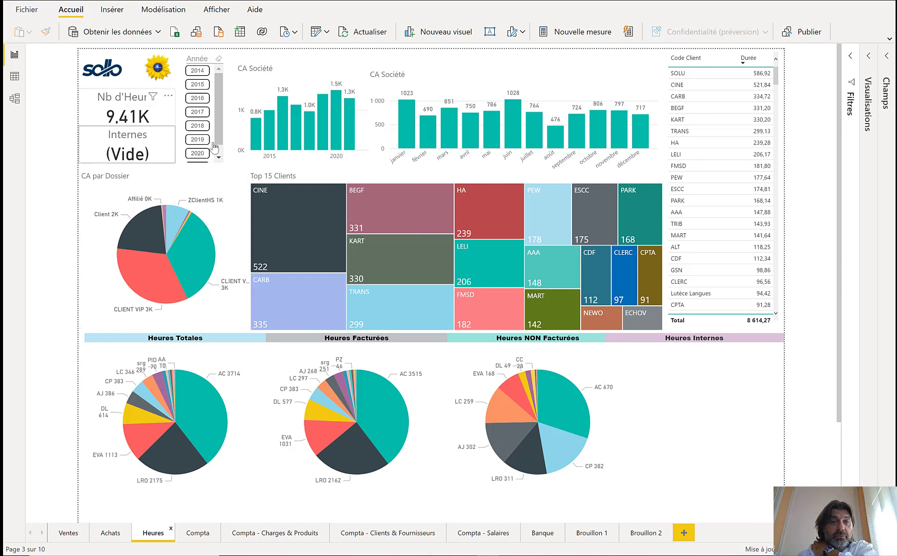
scroll(220, 166, down, 1)
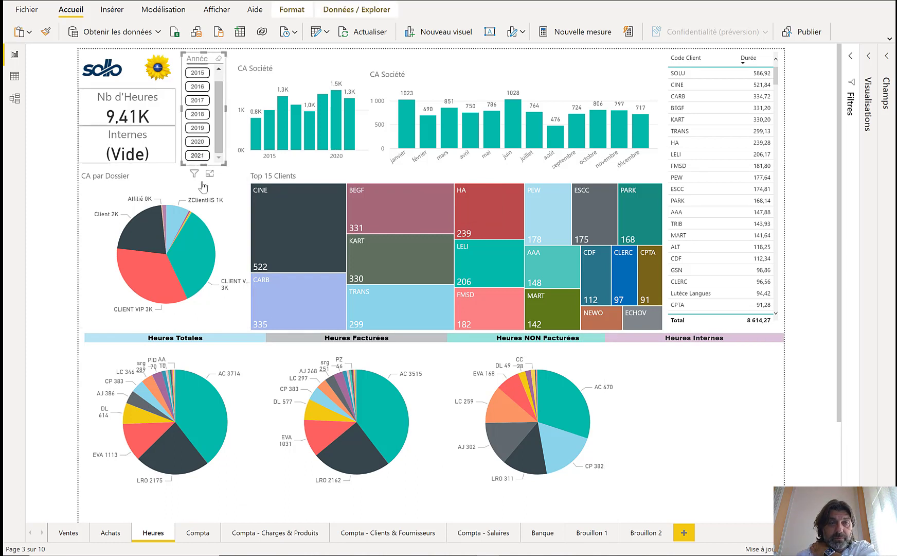
click(198, 155)
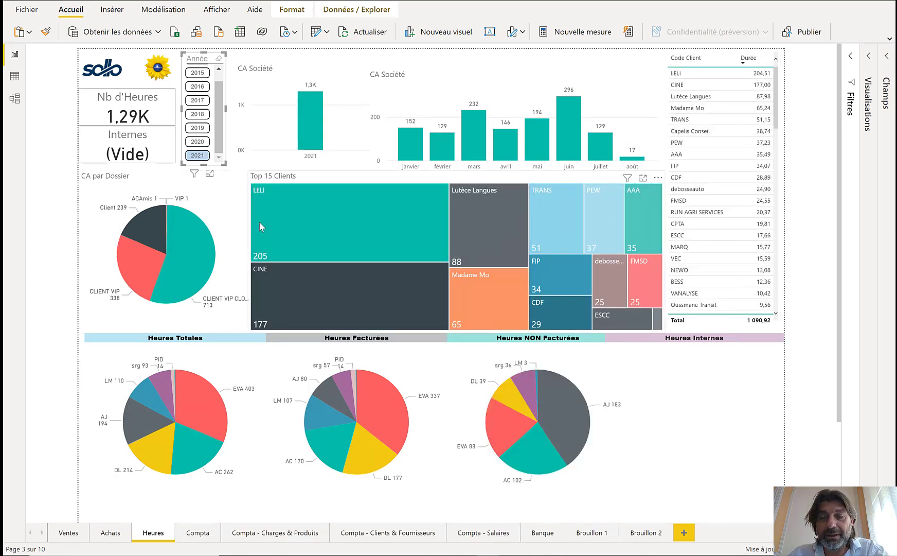
mouse_move(260, 222)
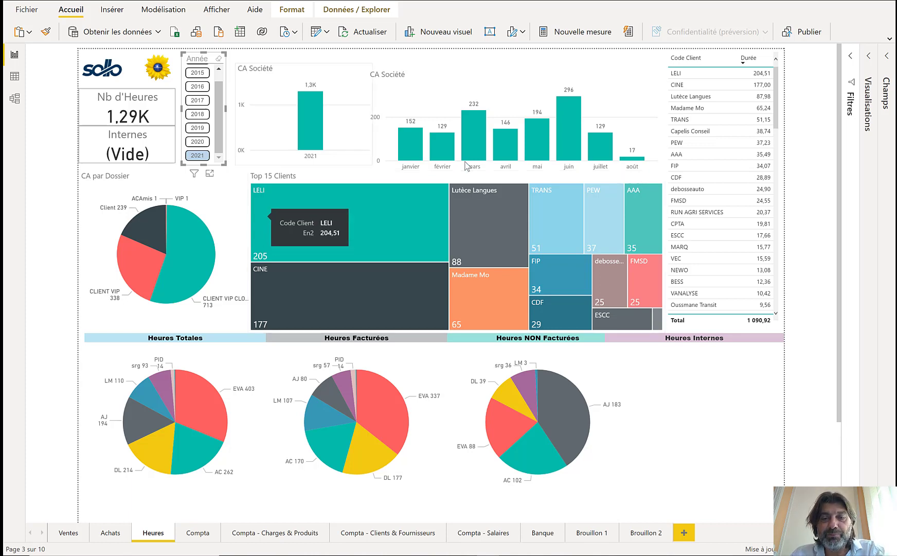
Cross-filter the Heures page by client LELI in the treemap and compare the hours with 2020 and 2021 both selected.
click(373, 230)
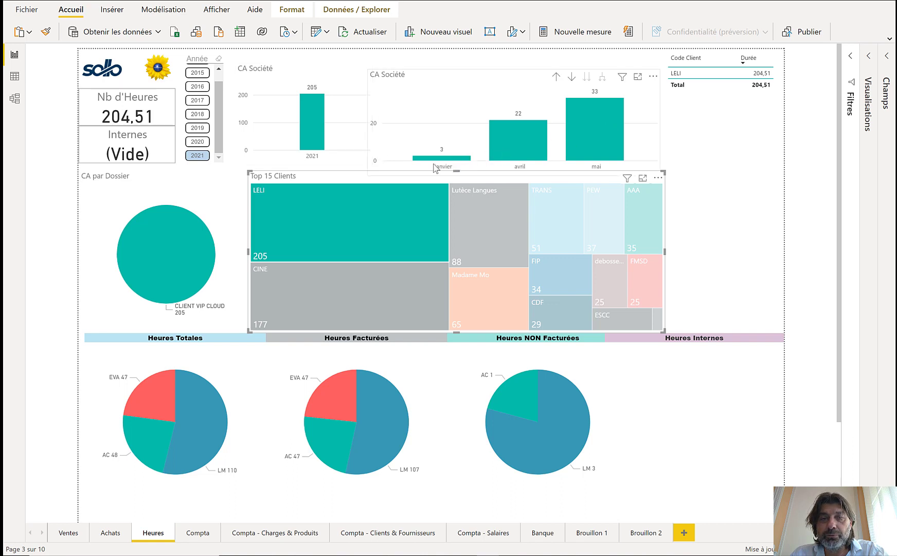
ctrl+click(197, 141)
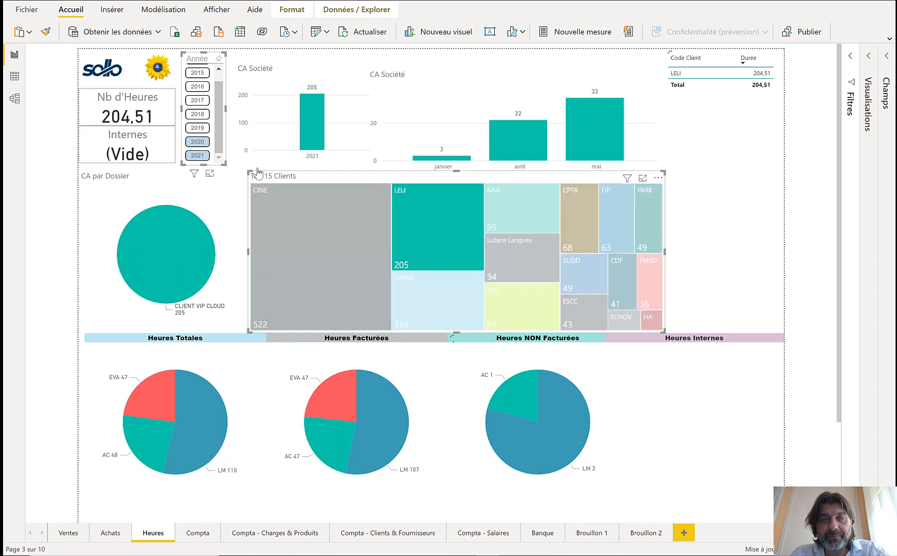
ctrl+click(197, 155)
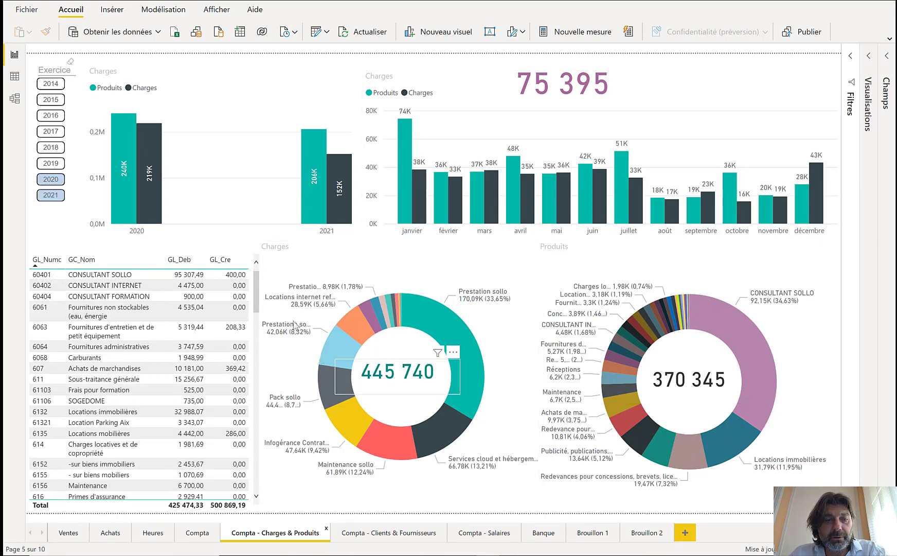
Look through the account tables on the Compta - Charges & Produits and Compta - Clients & Fournisseurs pages, filtering the latter to 2021.
mouse_move(256, 289)
mouse_down()
mouse_move(260, 470)
mouse_move(258, 278)
mouse_up()
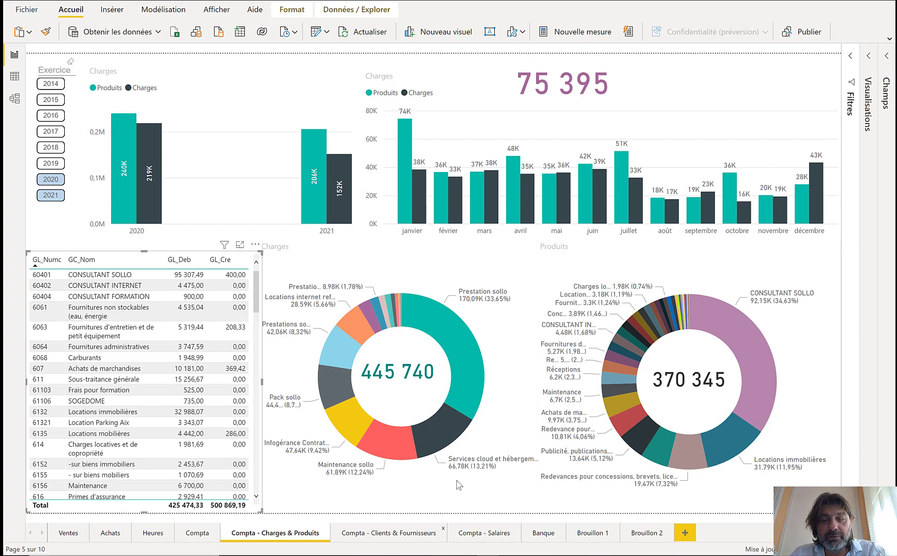
click(389, 532)
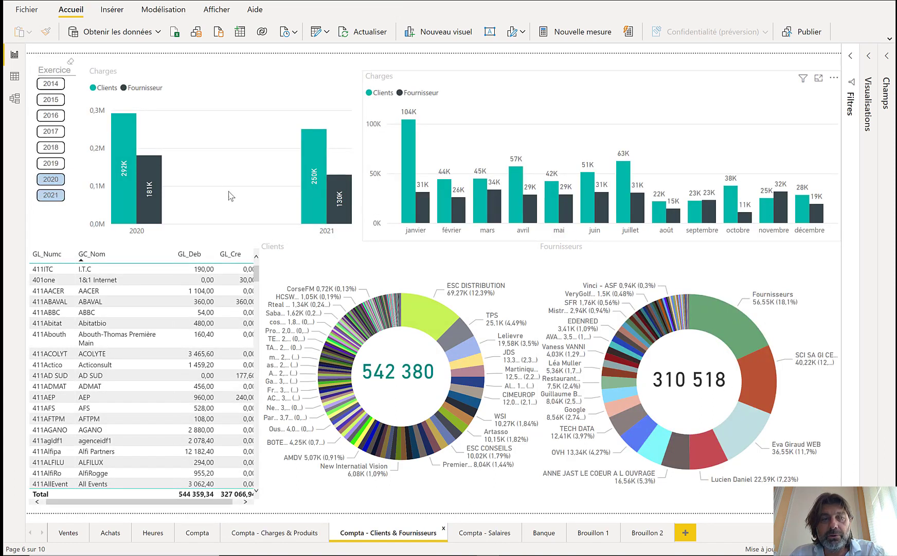
click(50, 179)
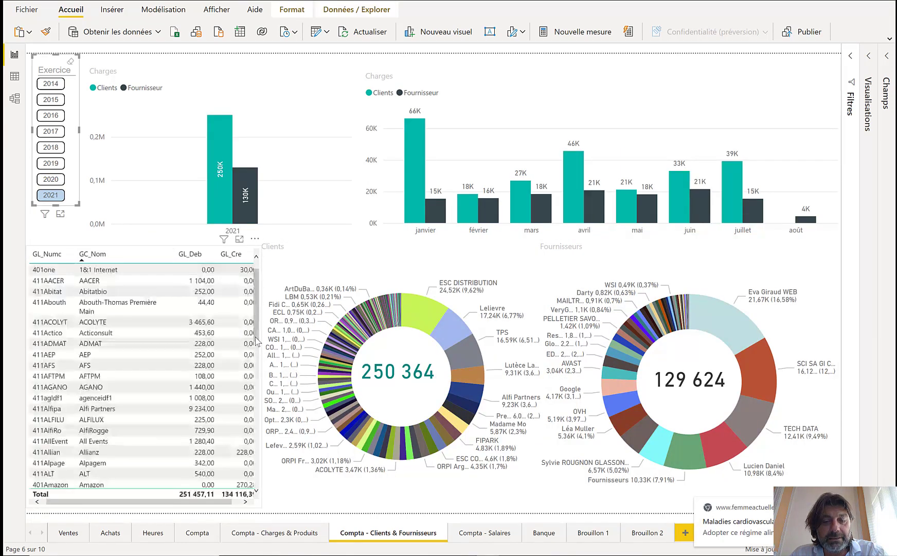
drag(255, 337, 255, 247)
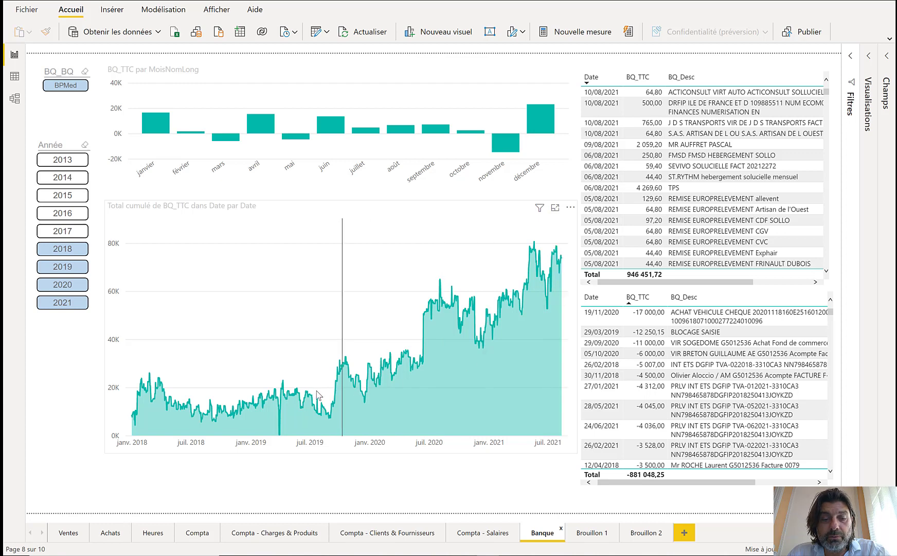
On the Banque page, inspect the transactions behind the 14/06/2020 and 18/11/2020 points of the cumulative chart, and clear the selection.
click(423, 314)
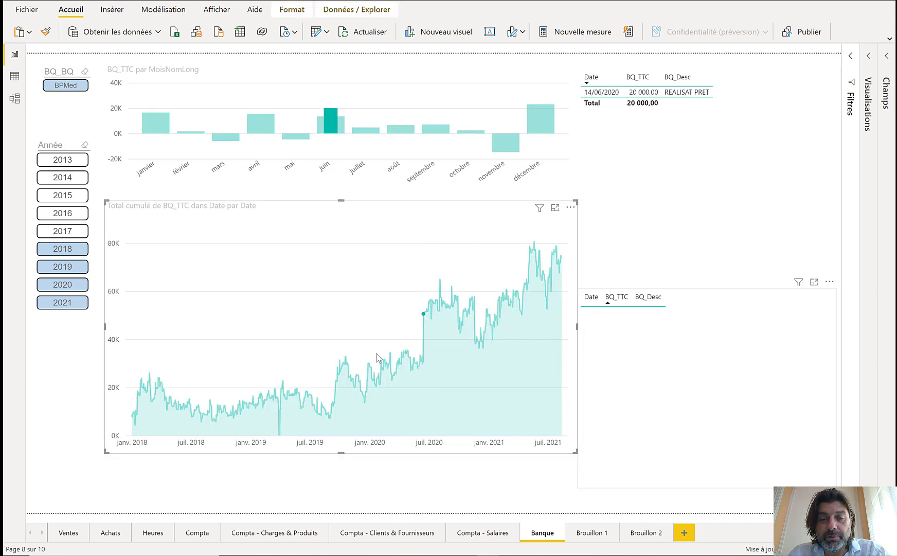
click(477, 338)
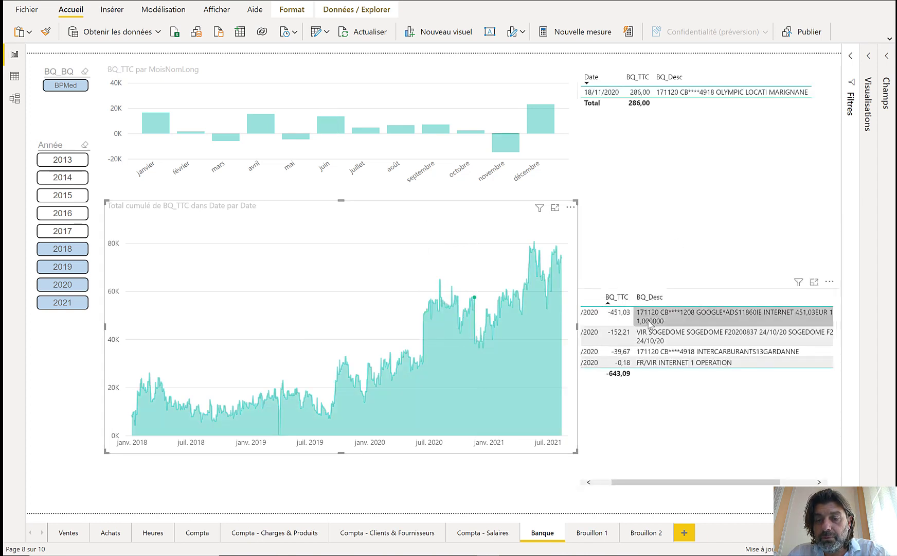
click(476, 330)
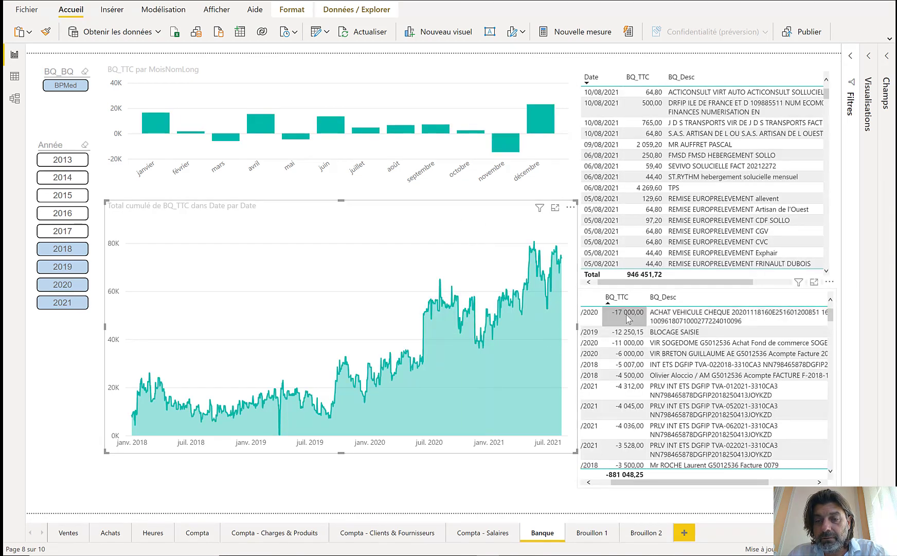
mouse_move(470, 328)
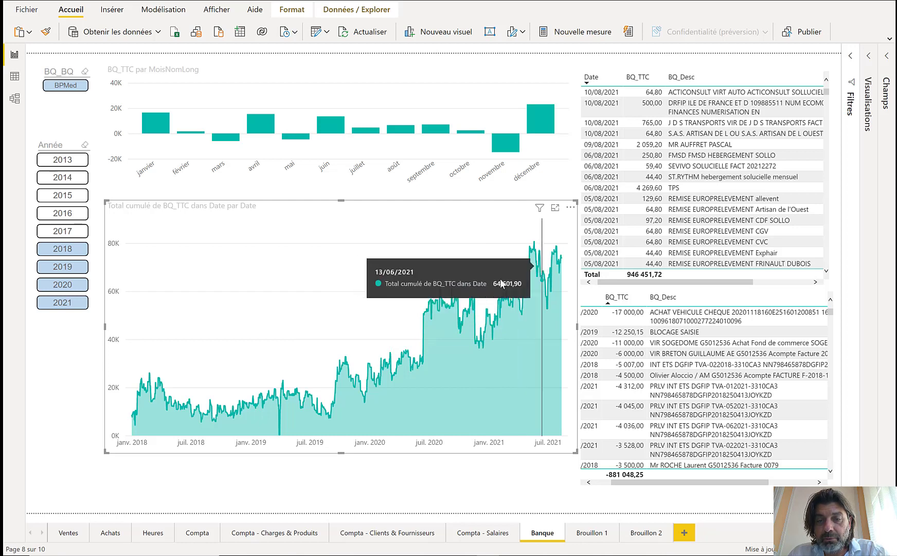
Limit the Banque page's year slicer to 2020 and 2021 and view the cumulative bank balance for those years.
click(72, 285)
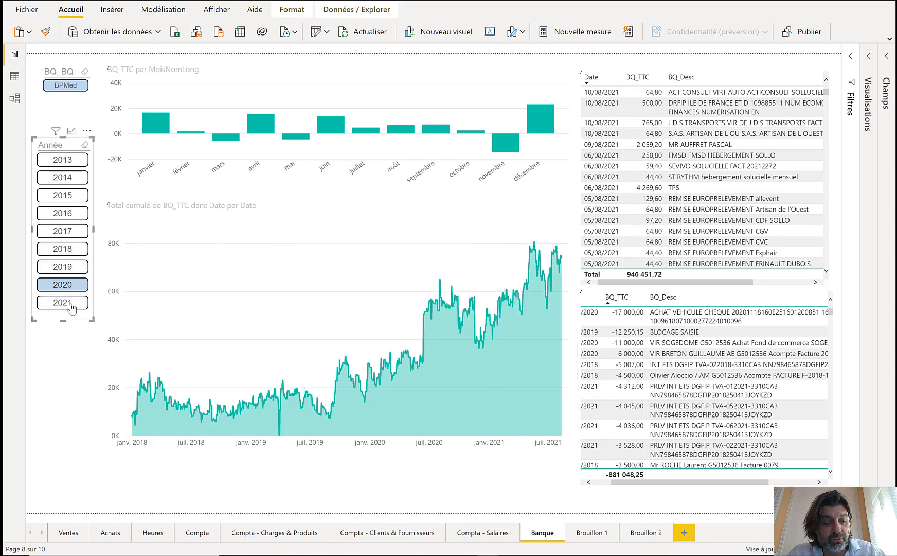
ctrl+click(72, 305)
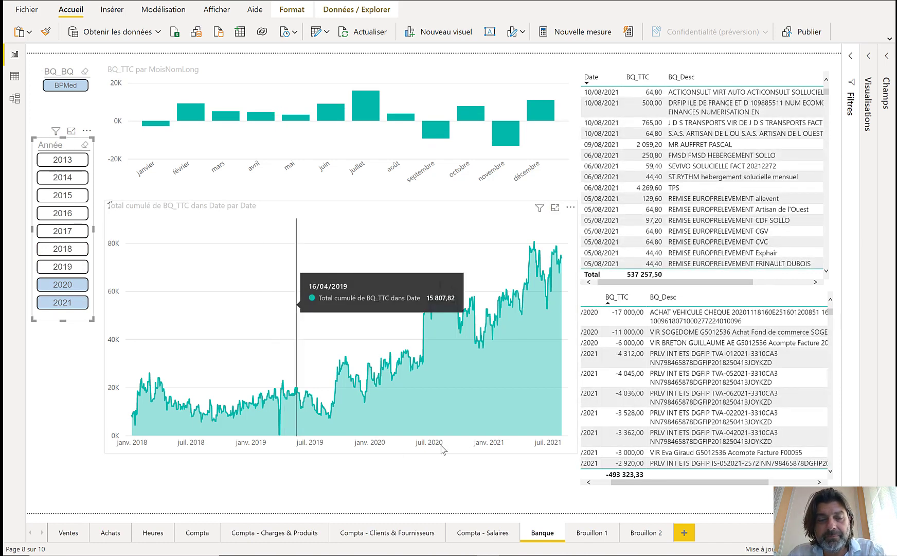
click(446, 471)
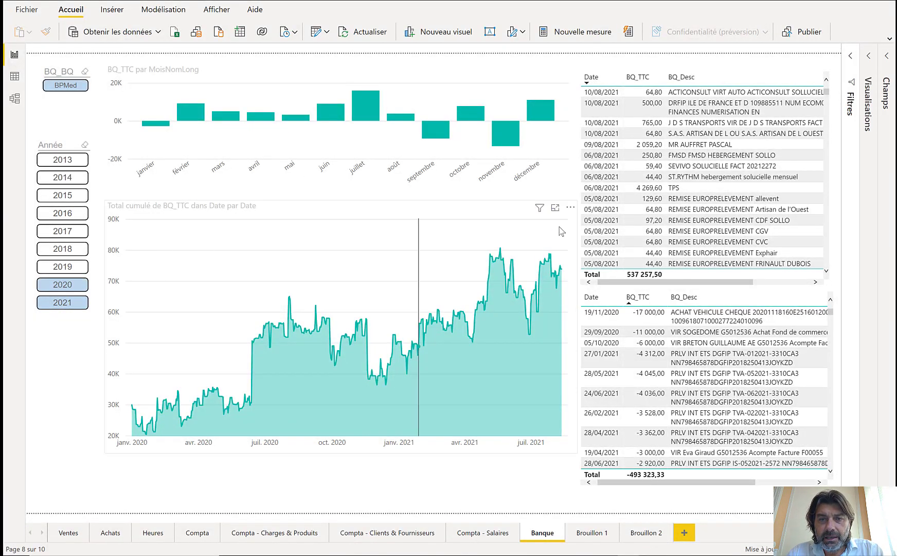
Filter the Banque page to 2021, cross-filter it by juillet, and inspect individual late-July dates in the cumulative chart.
click(81, 304)
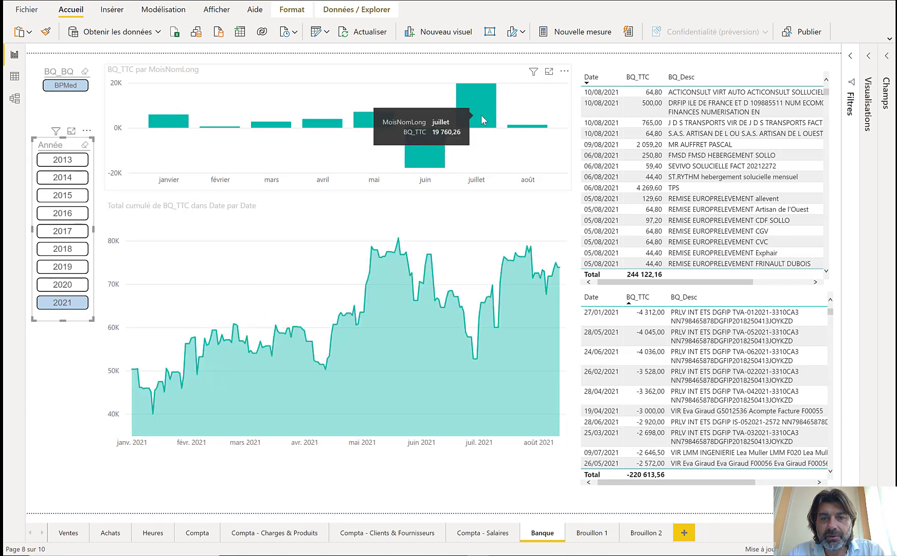
click(488, 180)
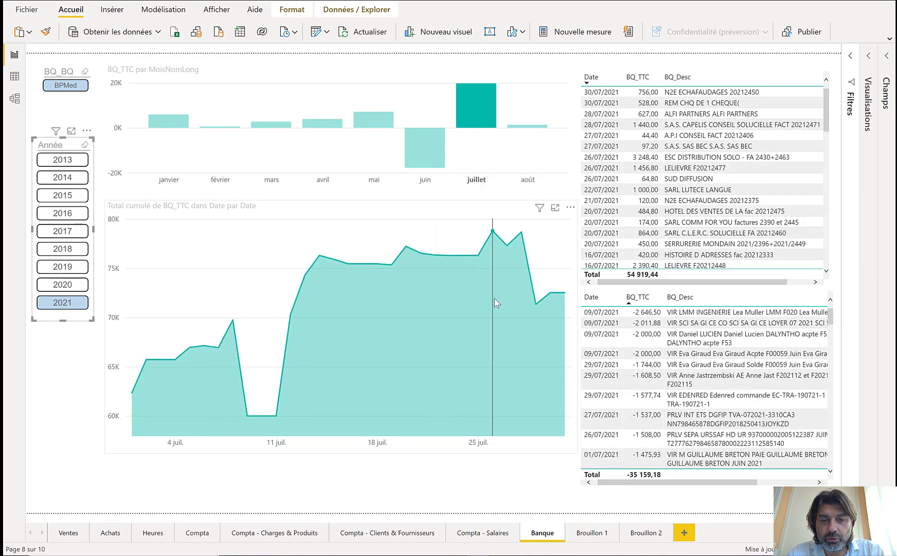
mouse_move(496, 303)
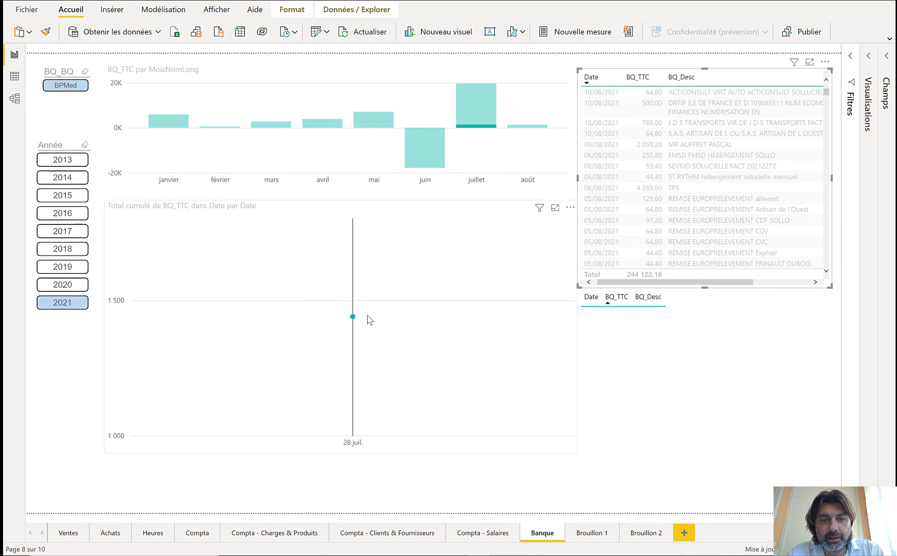
mouse_move(353, 319)
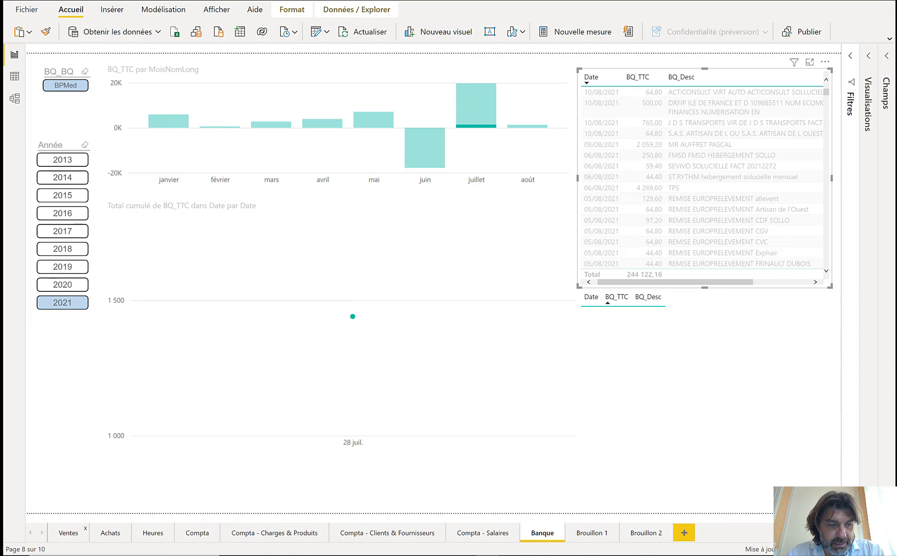
Open the Ventes page, switch to the data view, and look at the source tables C, P and Pl.
click(69, 533)
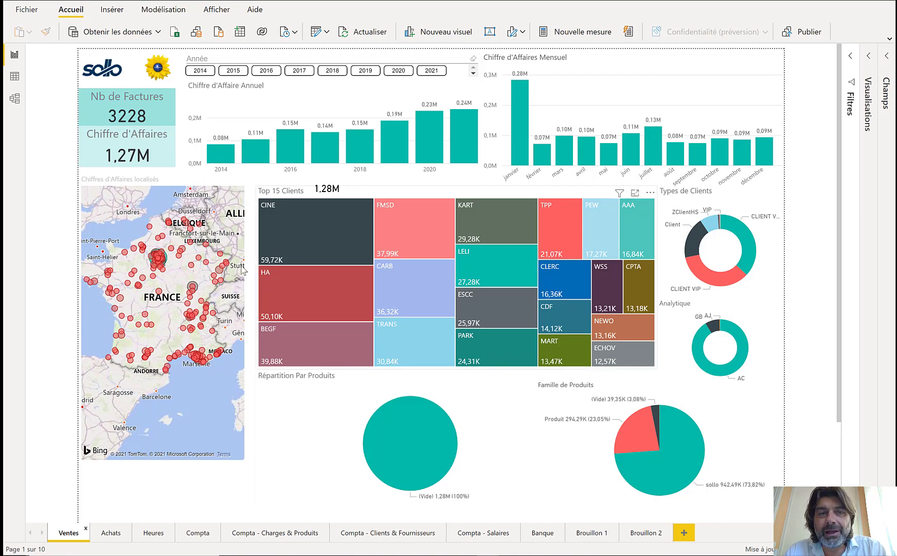
click(15, 76)
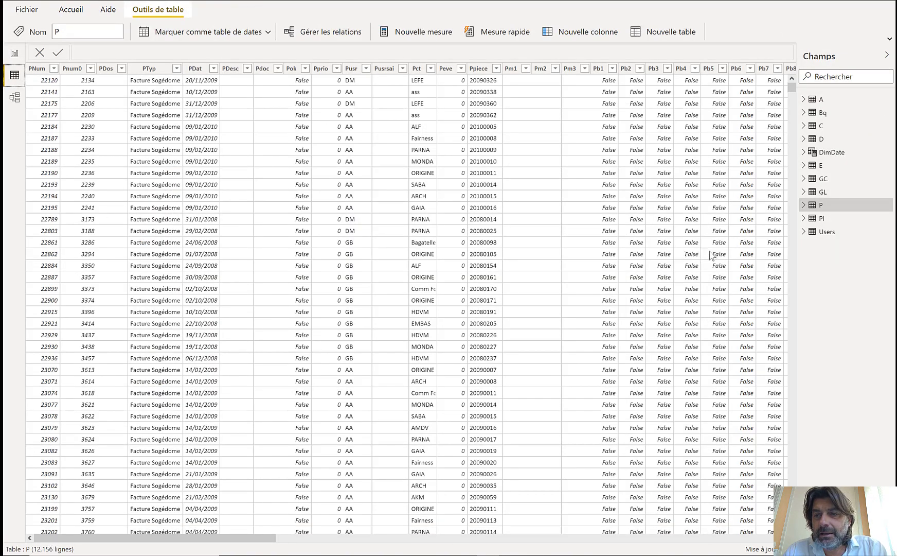
click(821, 126)
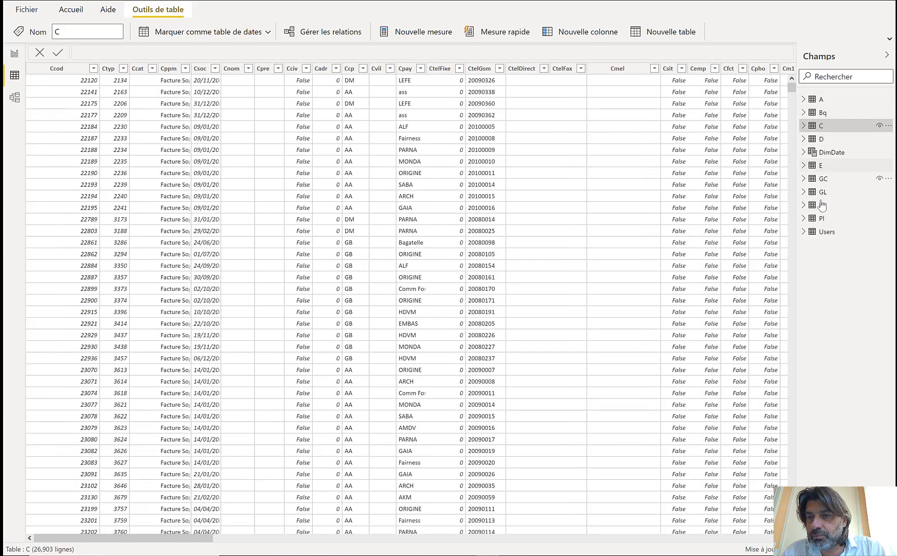
click(821, 211)
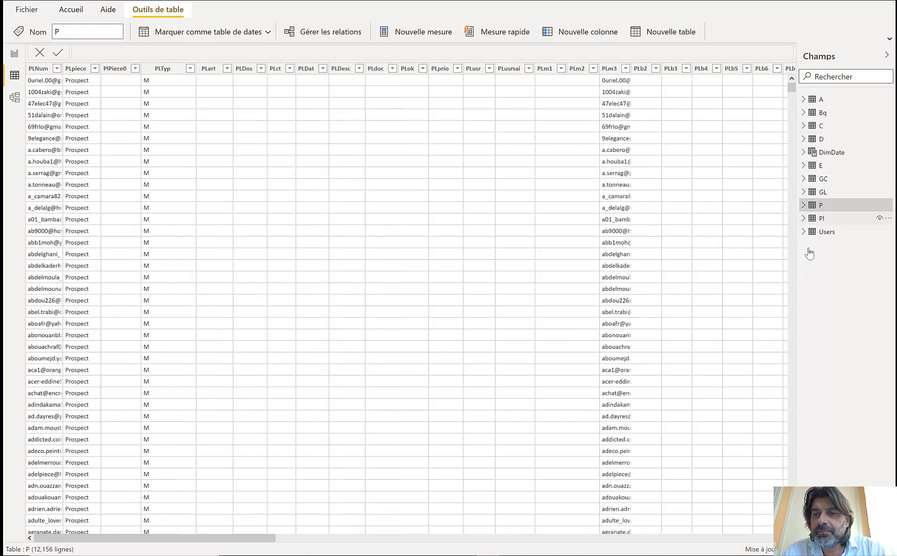
click(822, 218)
Open table GL in the data view and look through its ledger entries, returning to the first rows.
click(823, 192)
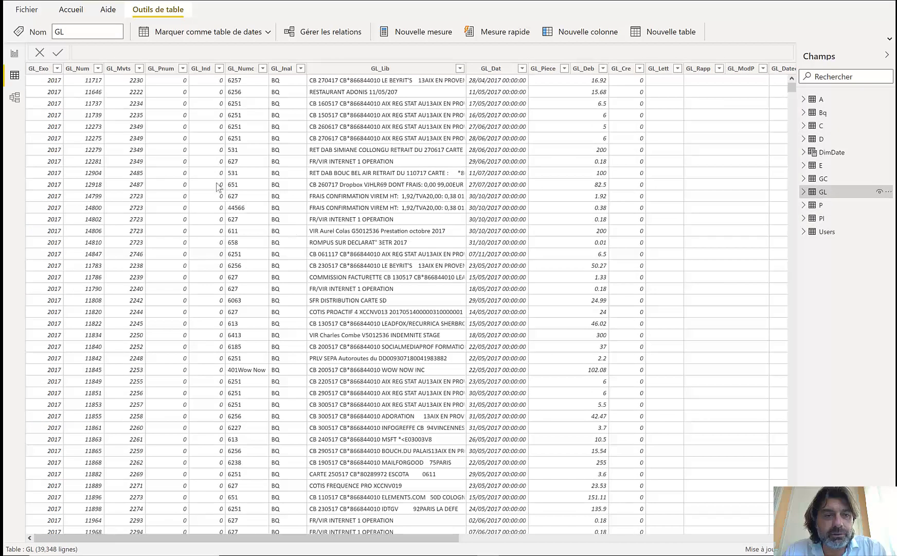
scroll(315, 323, down, 20)
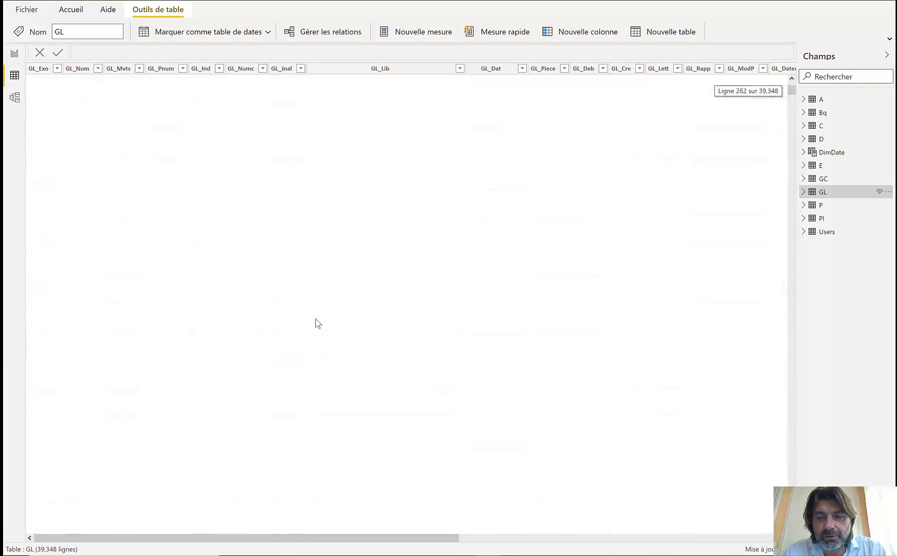
scroll(316, 324, up, 20)
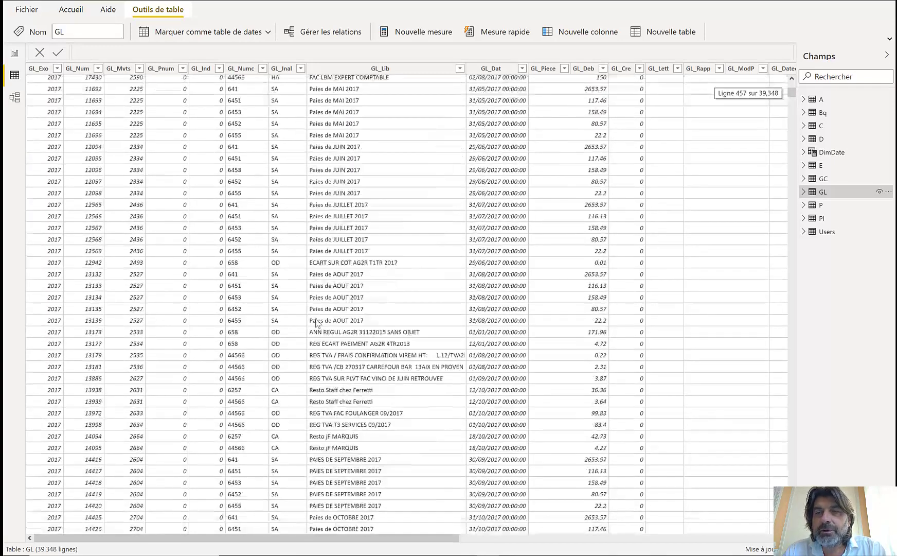
scroll(316, 323, up, 20)
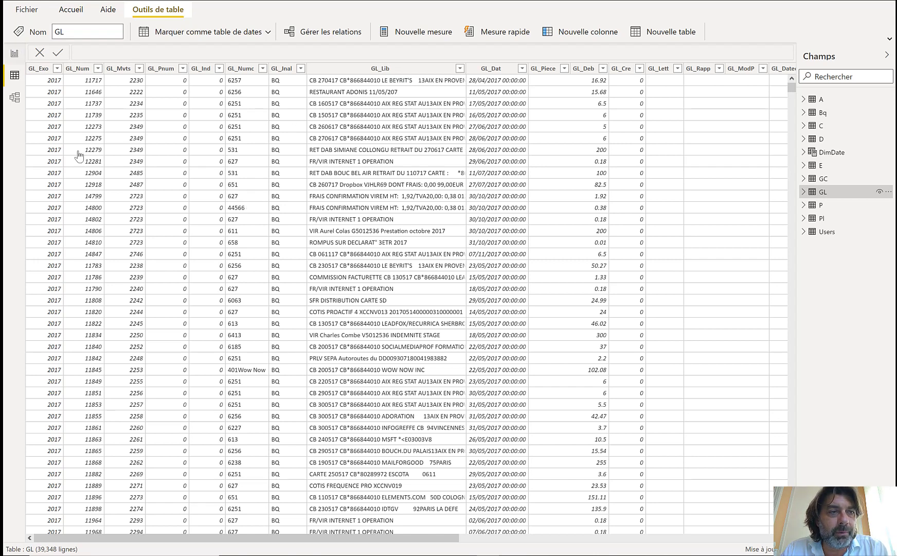
Return to the report's Compta - Charges & Produits page, cross-filter it by Prestation sollo in the Charges donut, and clear the selection.
click(15, 54)
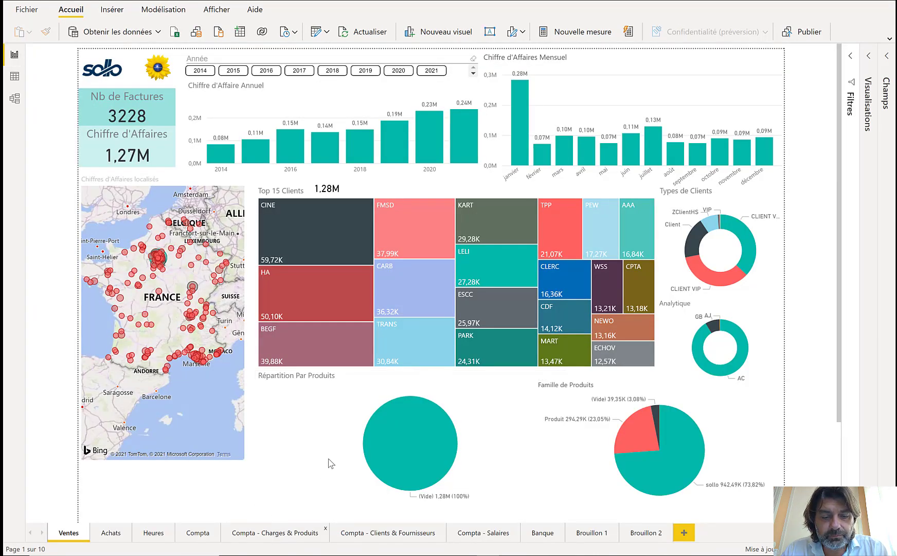
click(276, 532)
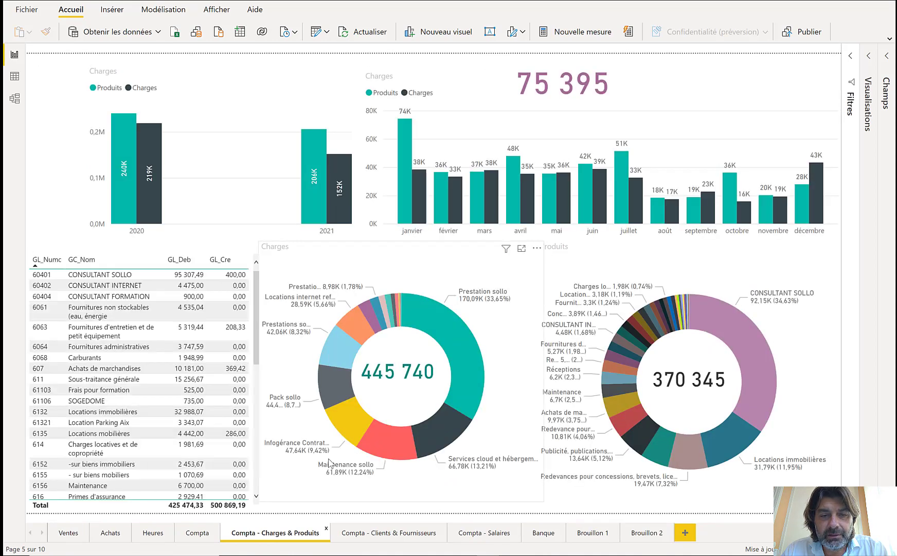
click(461, 380)
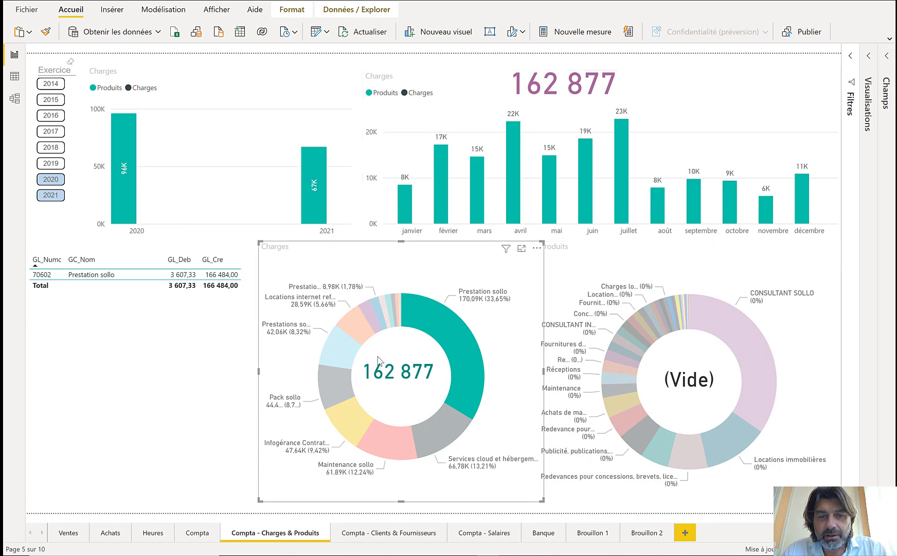
click(446, 331)
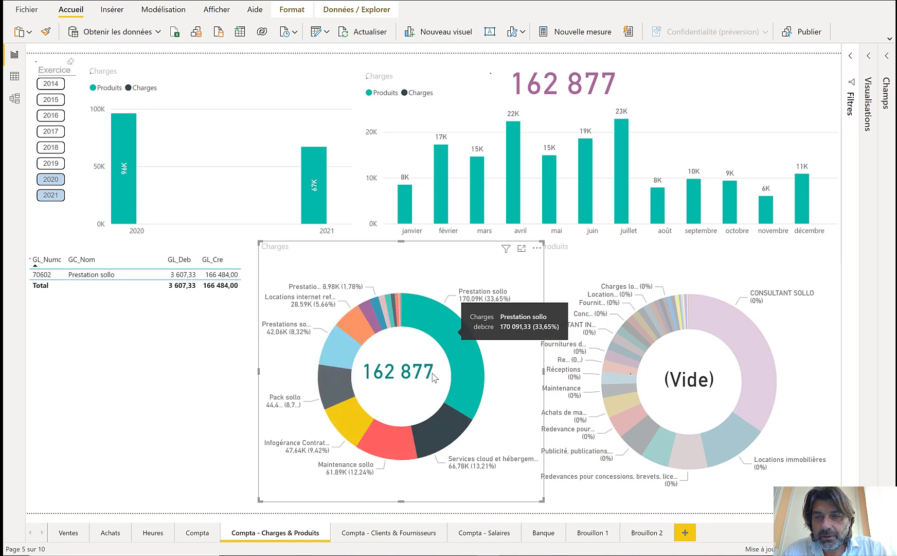
Cross-filter the accounting page by CONSULTANT SOLLO in the Produits donut, inspect that account, and clear the selection.
click(735, 410)
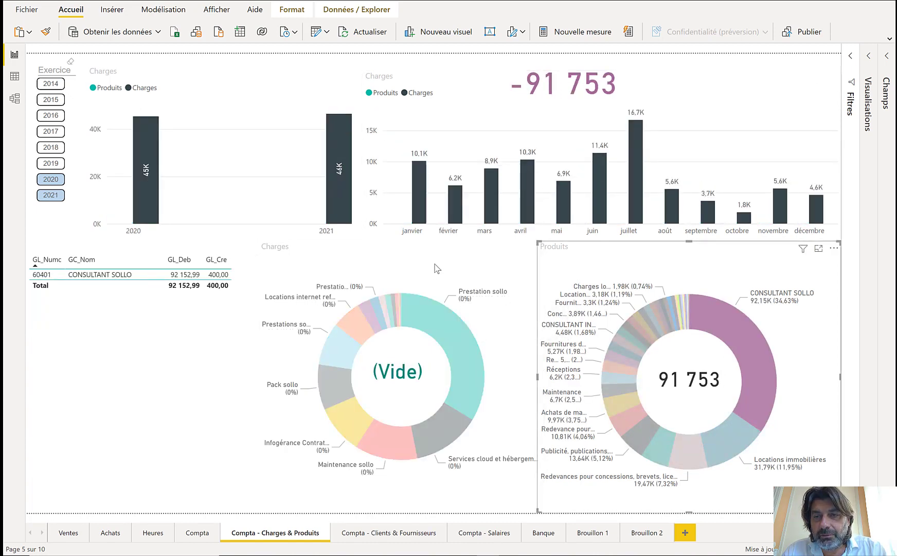
mouse_move(396, 330)
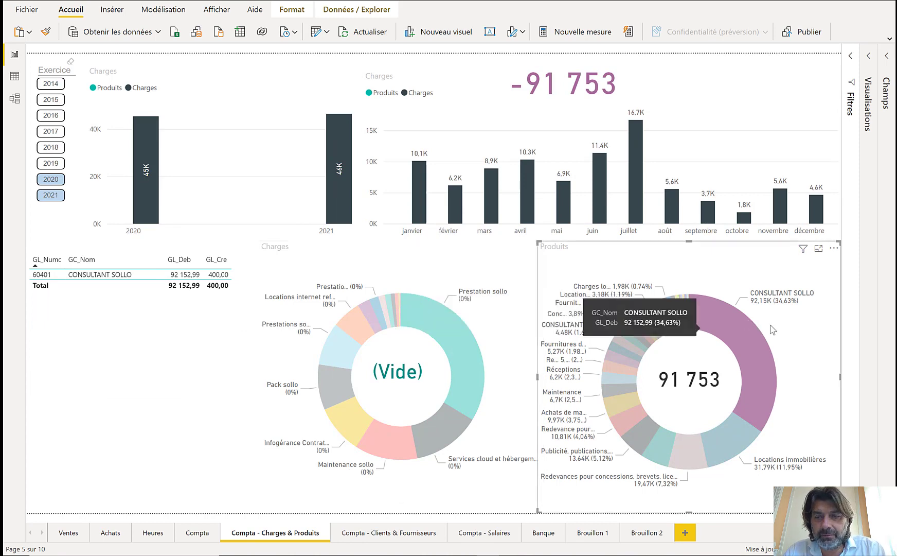
click(709, 320)
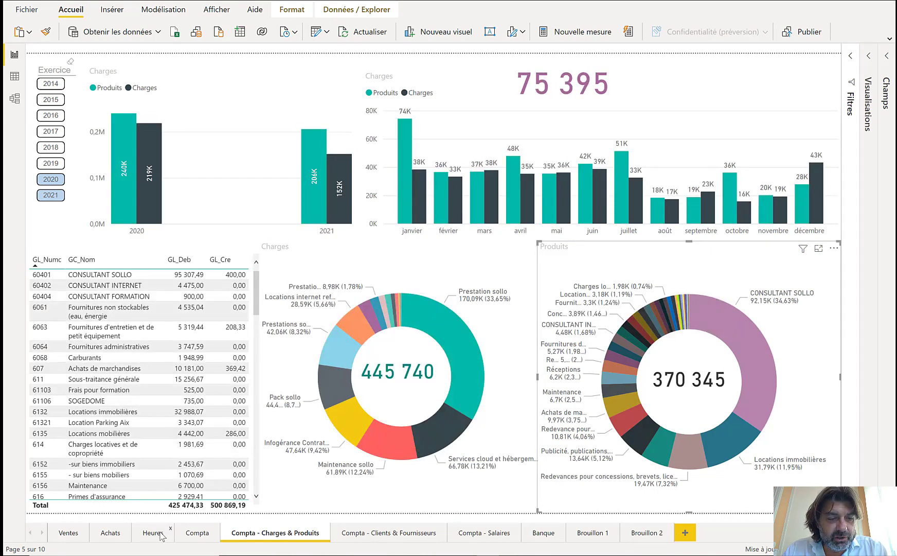
Open the Heures page and cross-filter it by the employee with the largest slice in the Heures Totales pie.
click(153, 533)
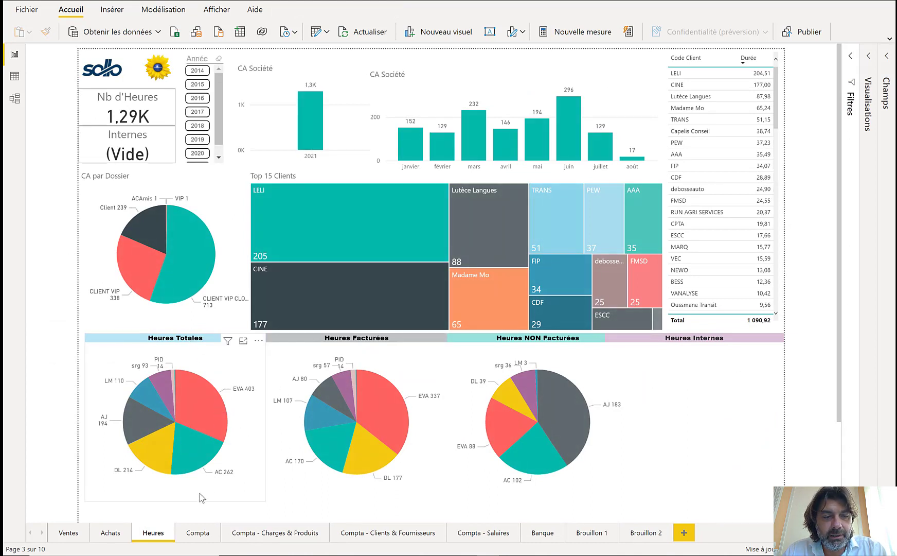
click(208, 419)
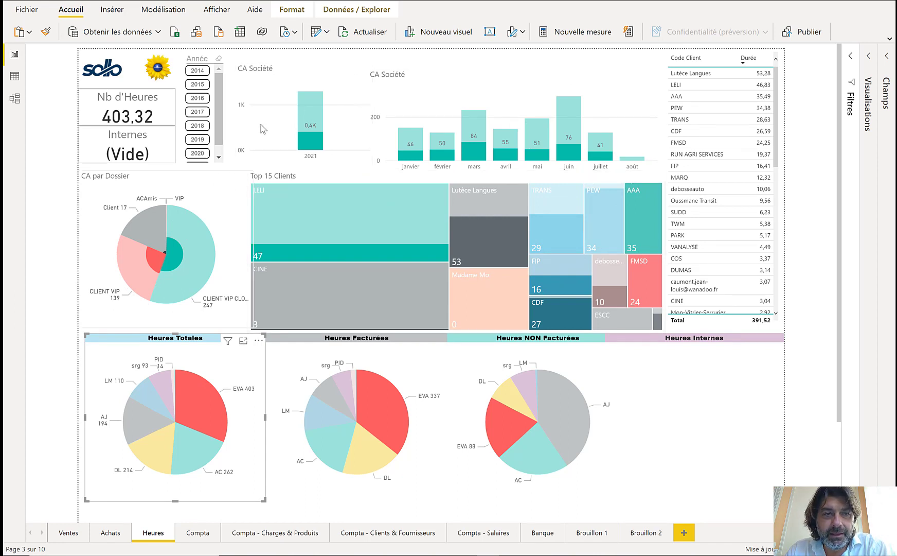
Add 2020 to the 2021 selection in the Année slicer, compare both years' hours, and go back to 2021 only.
click(220, 155)
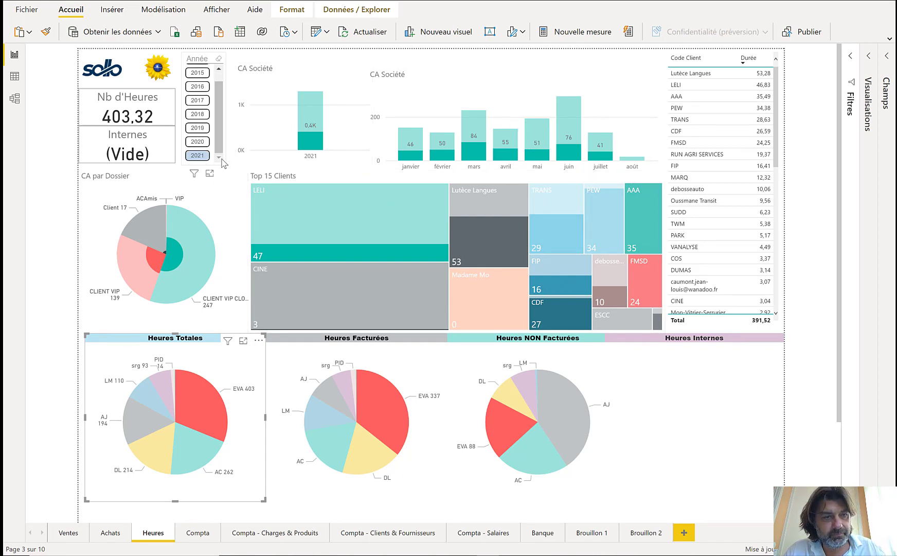
ctrl+click(198, 141)
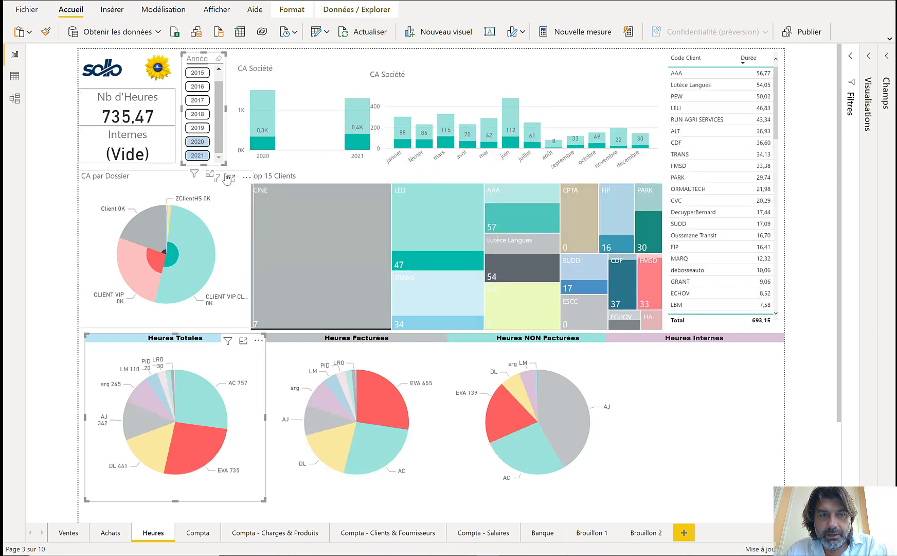
ctrl+click(203, 145)
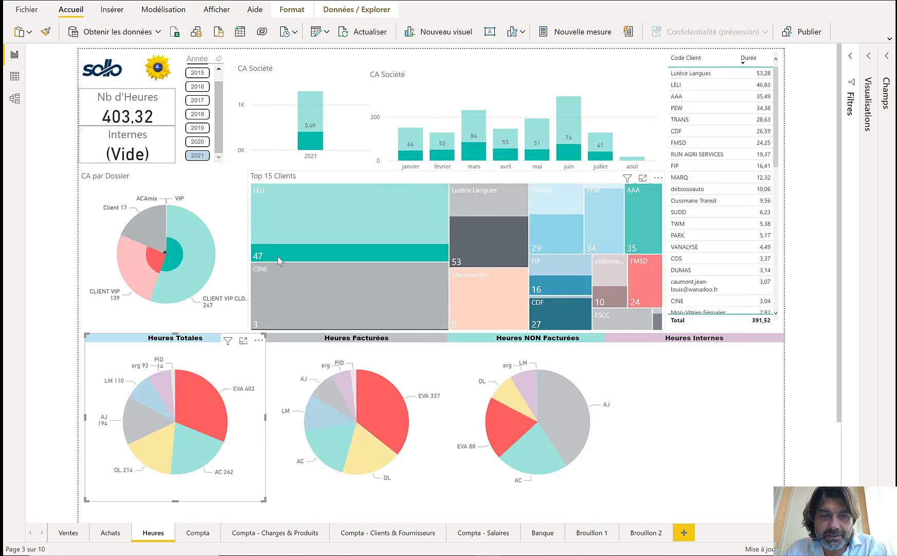
Enable interaction editing, make Heures Totales filter the Top 15 Clients treemap, and test it with the pie's largest employee slice.
mouse_move(278, 255)
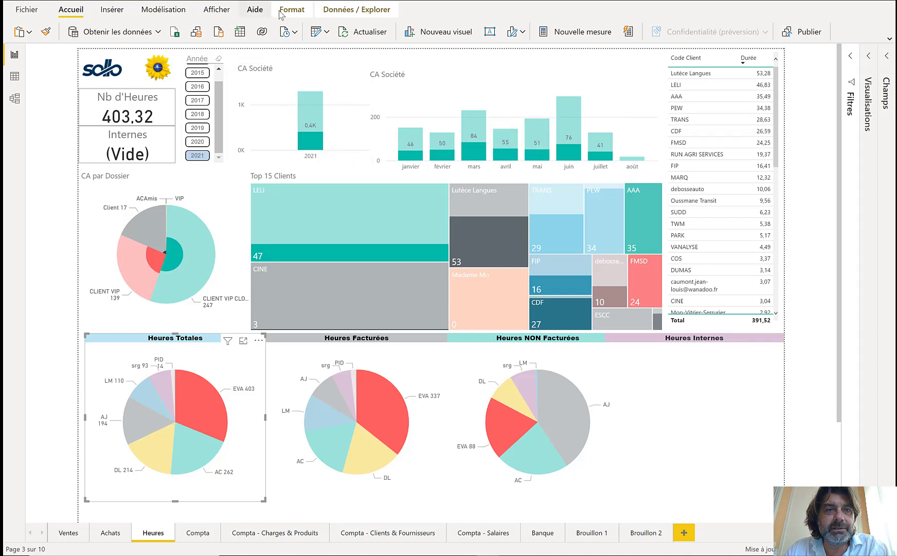
click(296, 12)
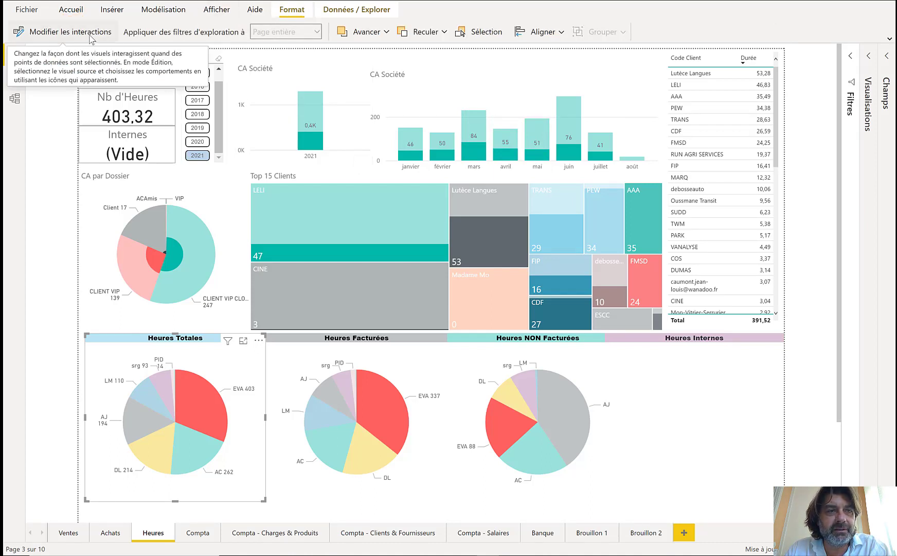
click(61, 32)
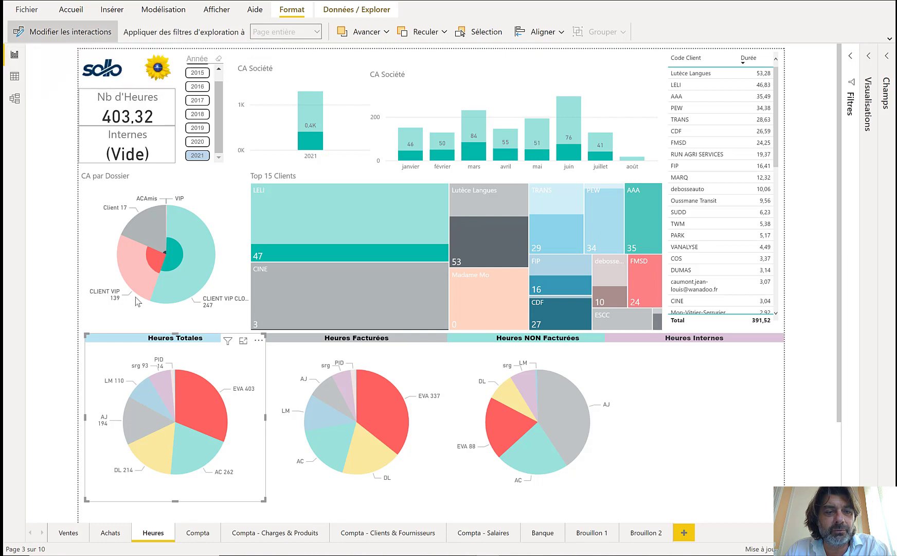
click(216, 378)
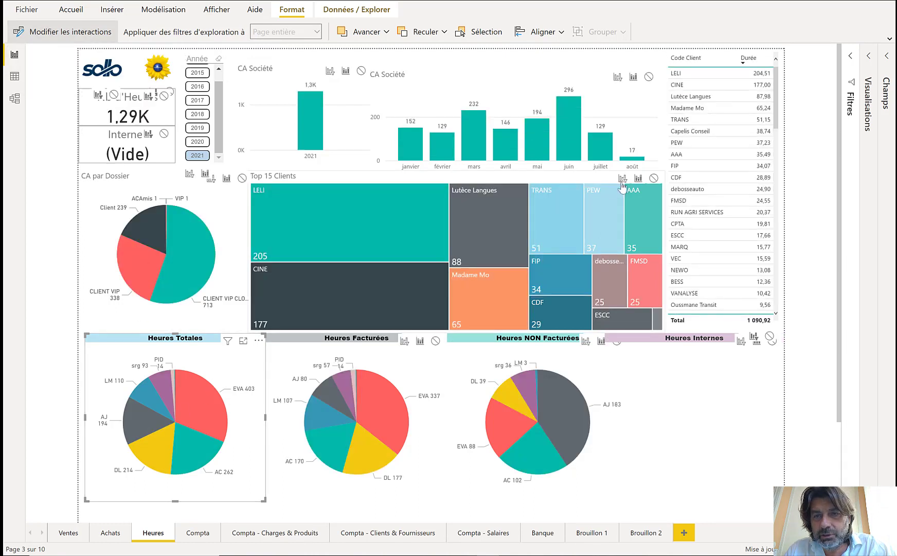
click(622, 178)
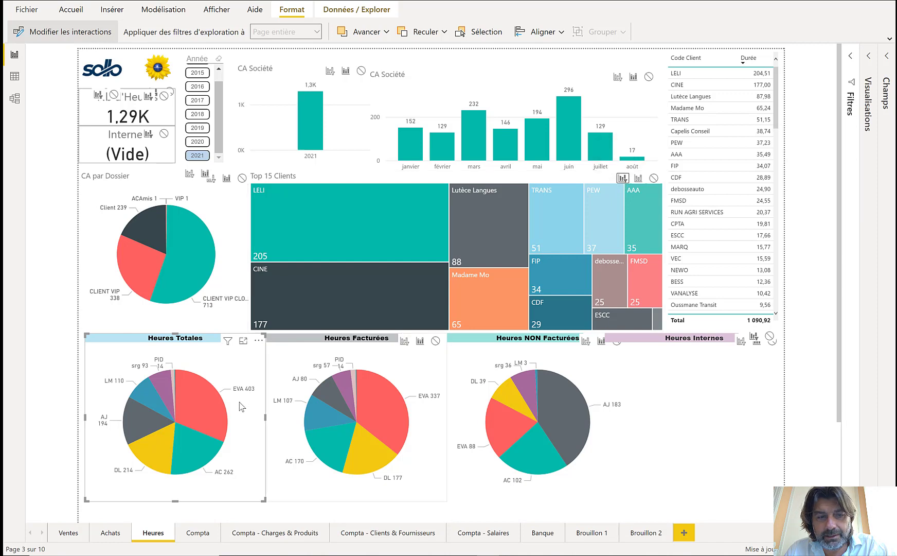
click(216, 405)
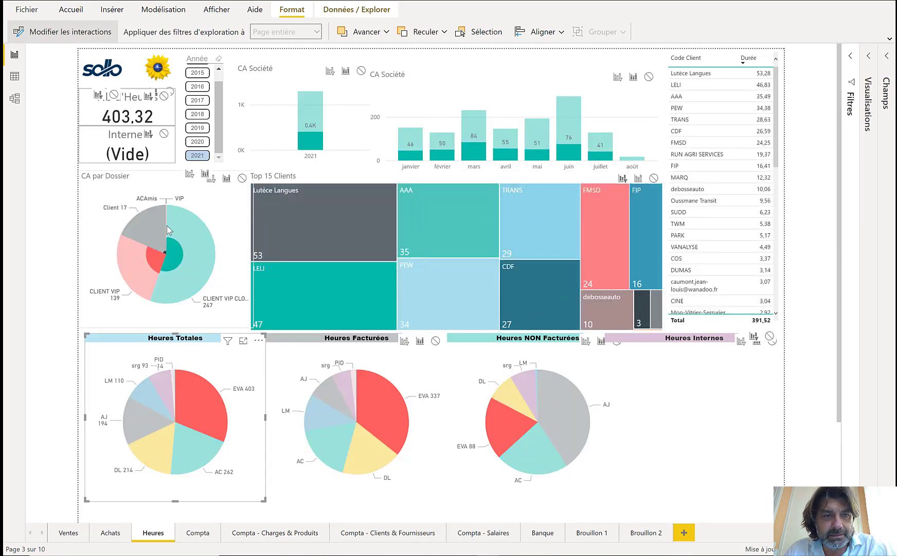
Make Heures Totales filter the monthly CA Société chart and the CA par Dossier pie, selecting the second-largest employee slice to test.
click(190, 173)
click(617, 79)
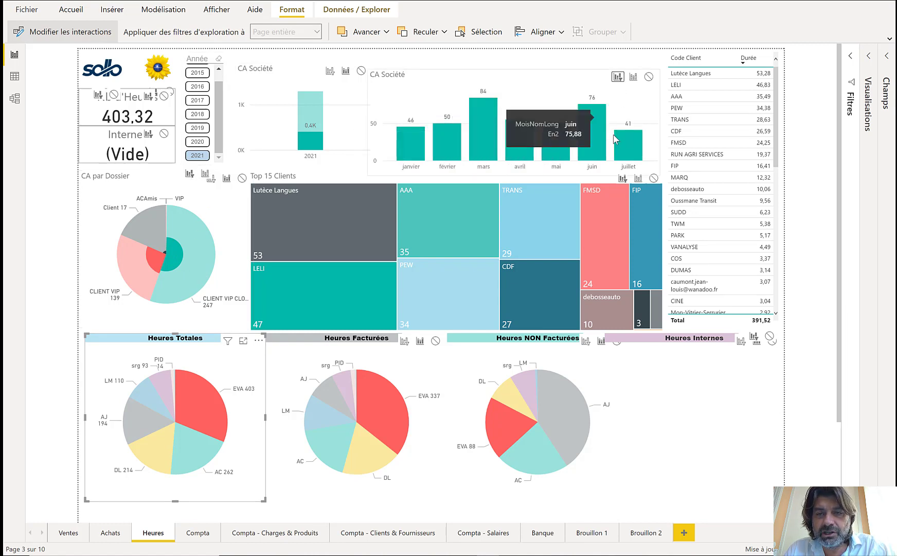
click(195, 453)
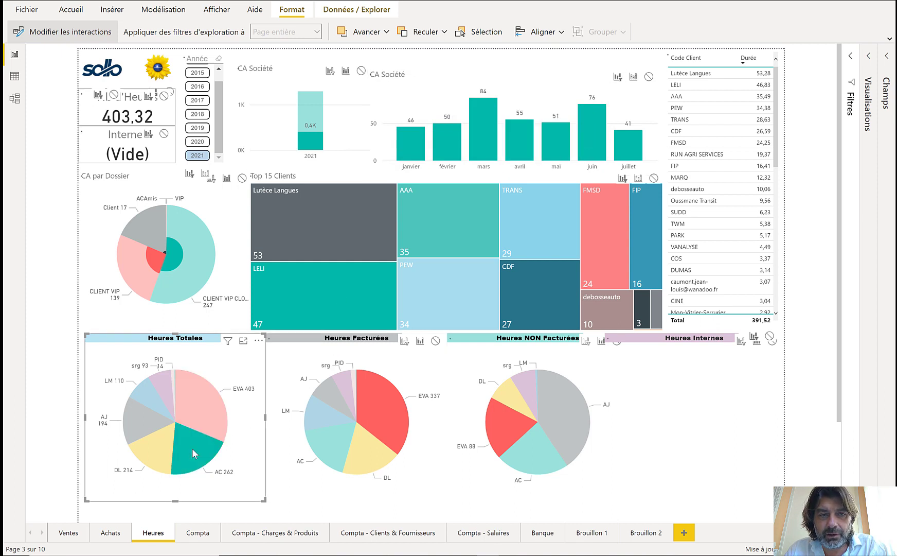
click(211, 179)
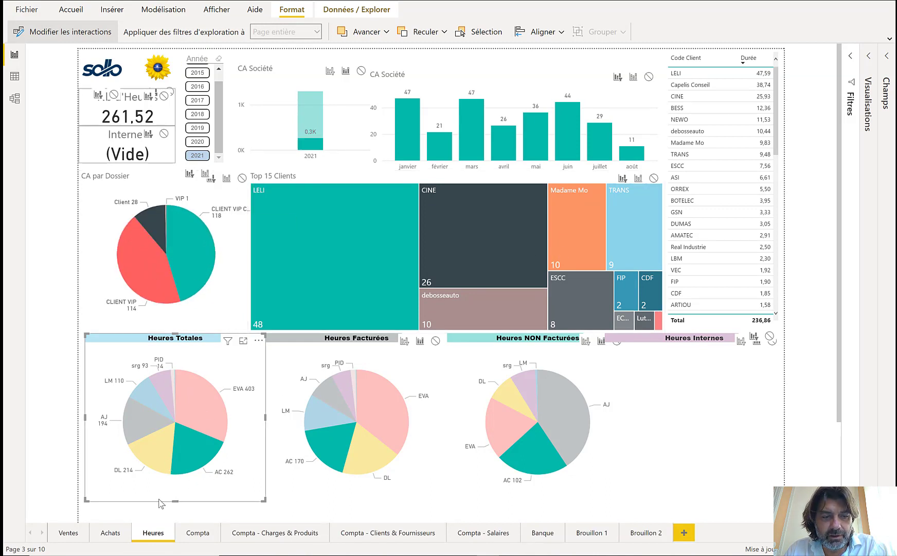
Cross-filter the page by the third- and fourth-largest employees in the Heures Totales pie, and clear the selection.
click(167, 462)
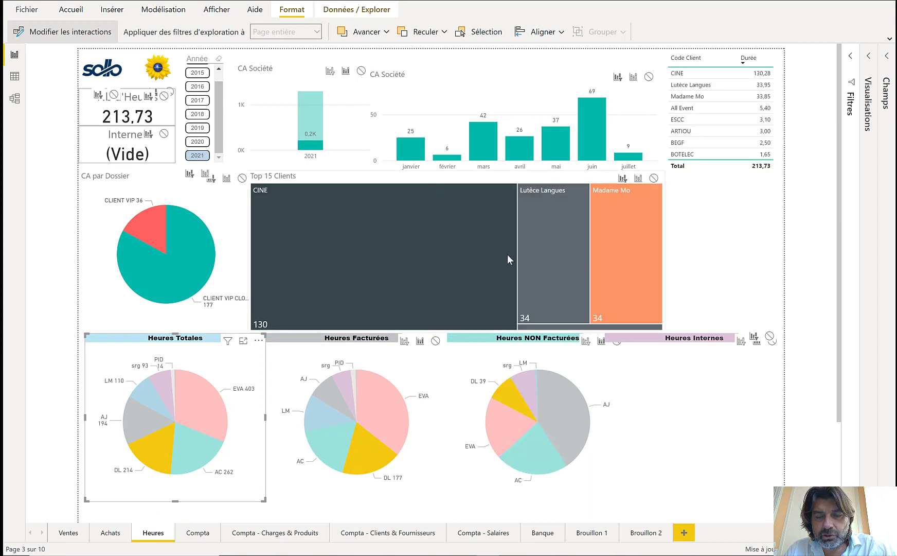
click(144, 423)
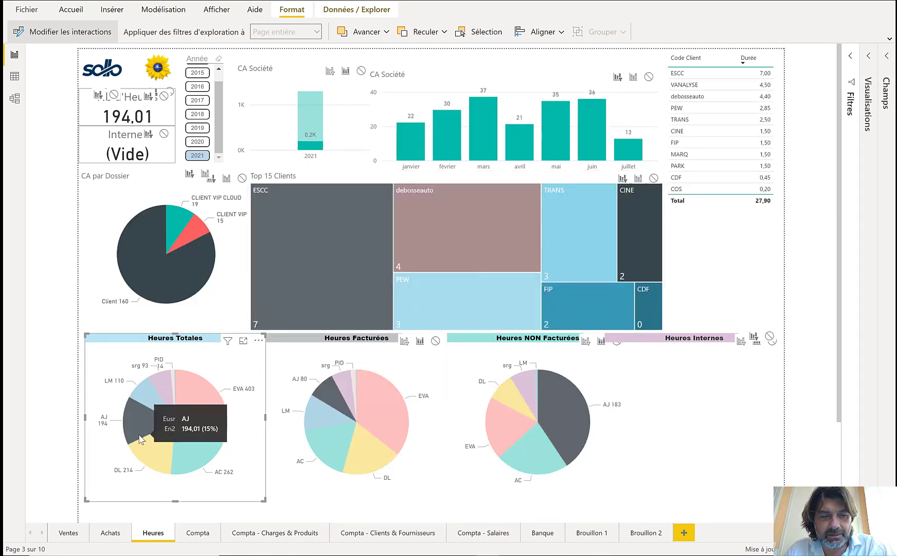
click(144, 422)
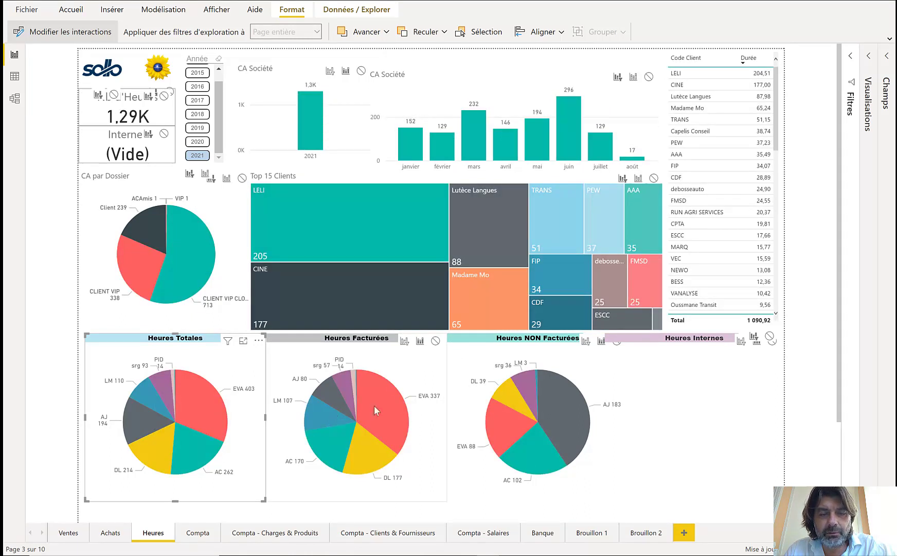
Select LELI in the Top 15 Clients treemap, try the highlight interaction on Heures Totales, and switch it back to filtering.
click(427, 224)
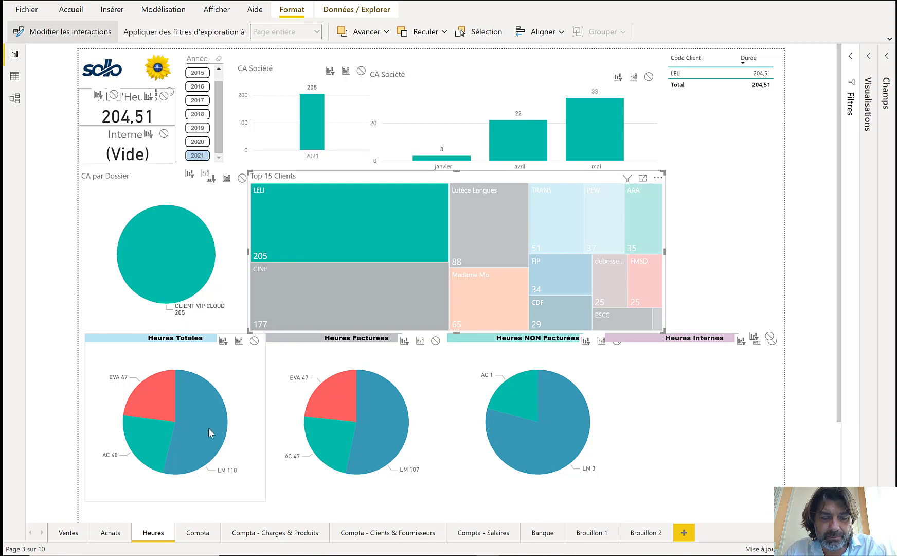
click(239, 342)
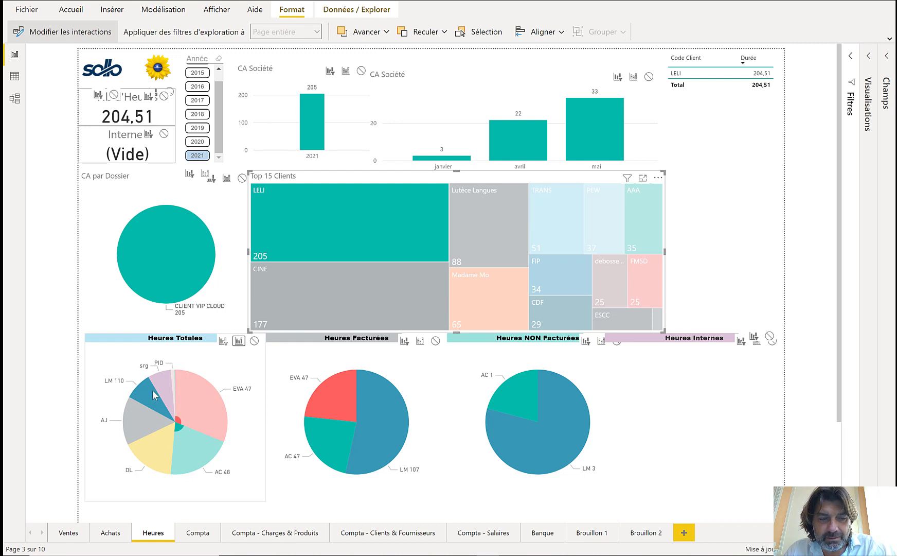
mouse_move(178, 418)
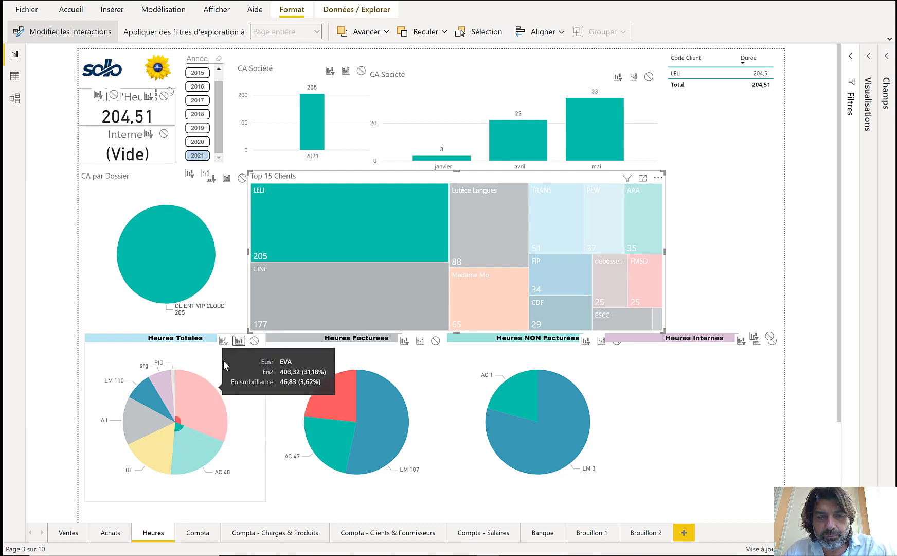
click(224, 341)
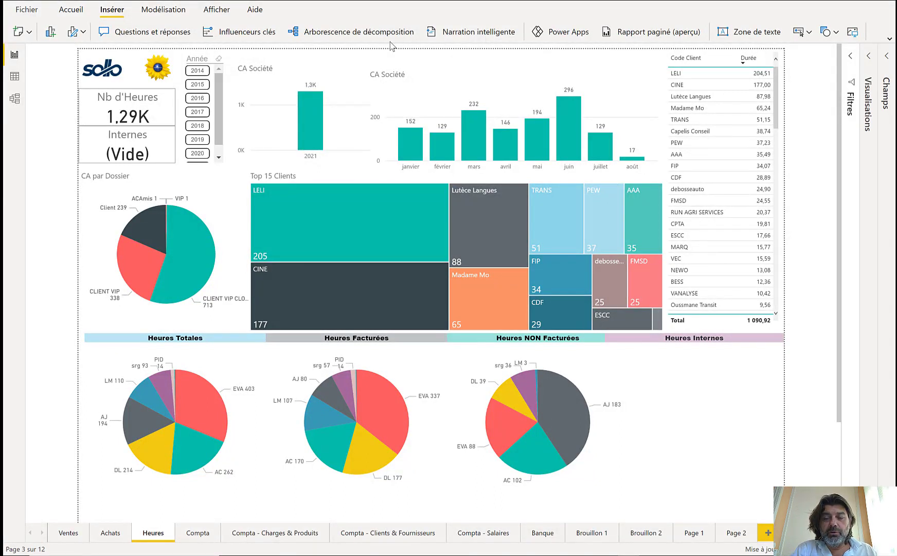
Add a blank report page, look through the records of table P in the data view, and return to the report.
click(768, 533)
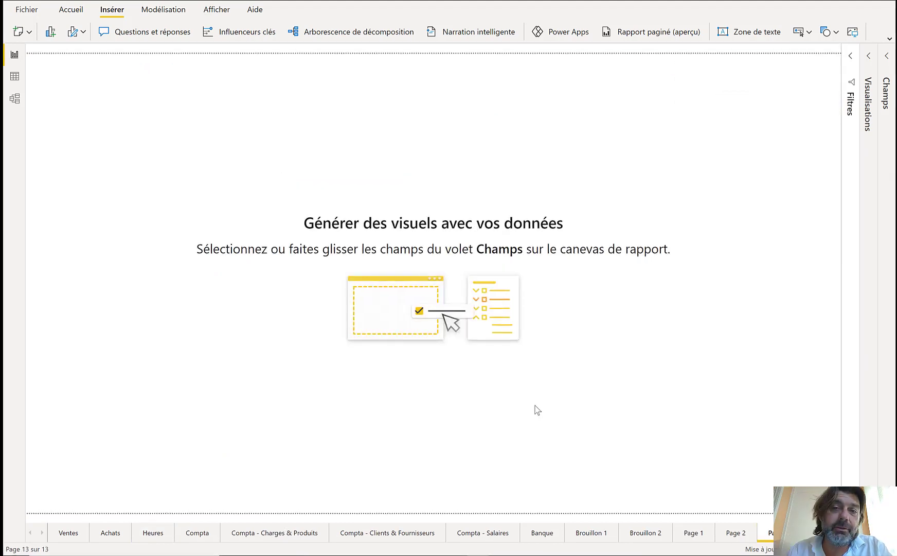
click(14, 76)
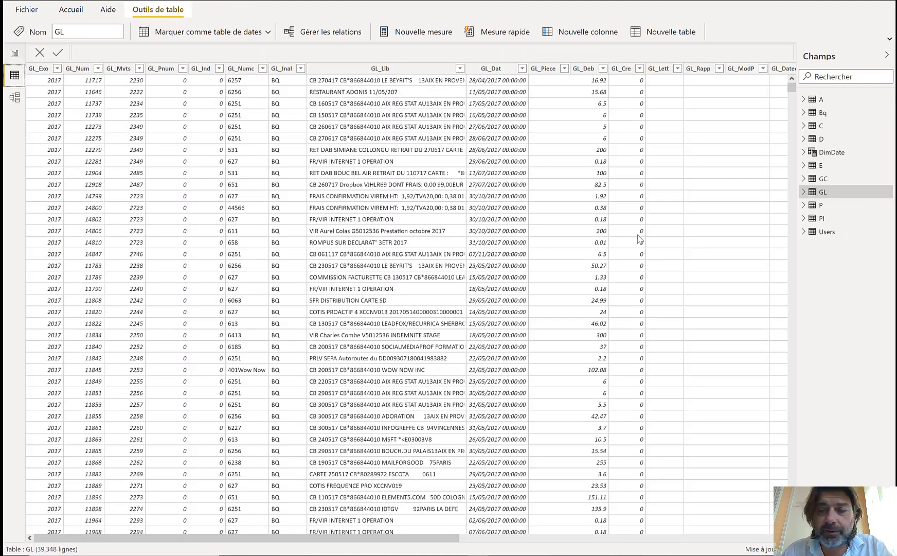
click(821, 204)
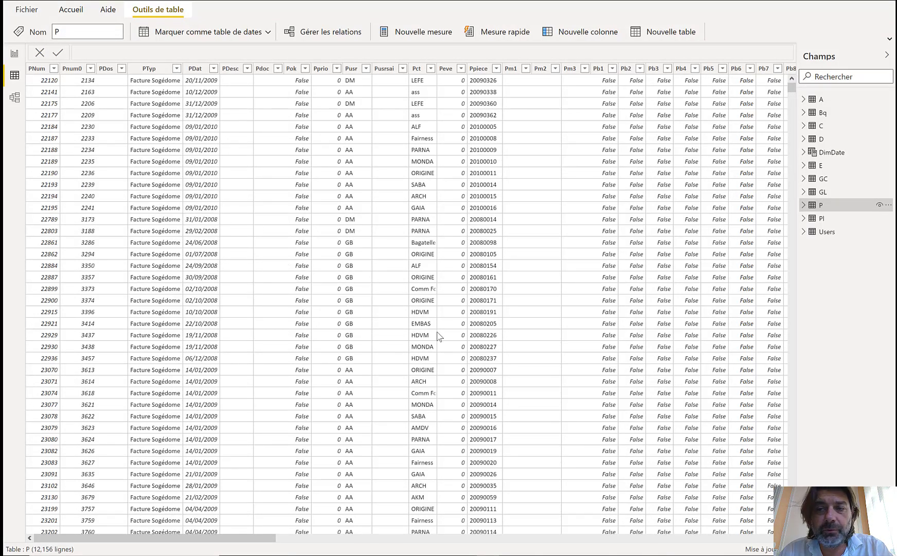
scroll(439, 335, down, 15)
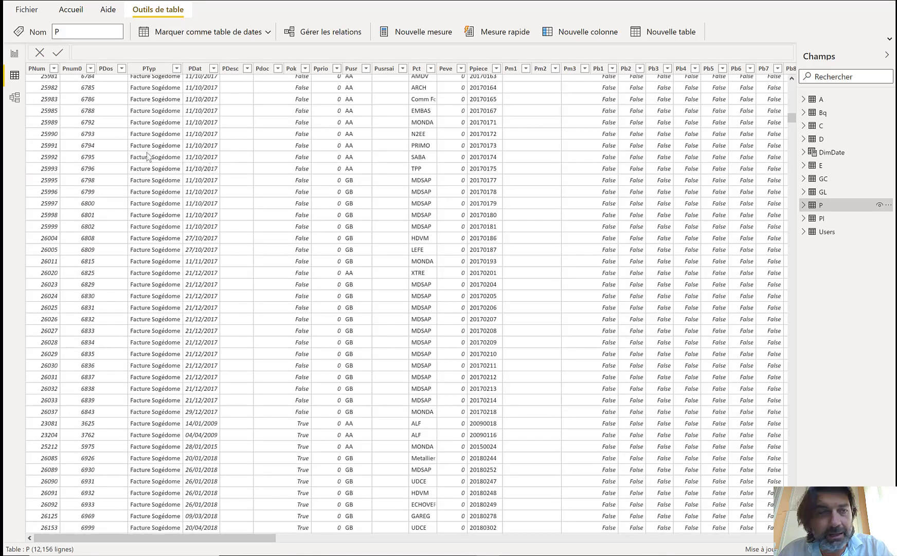
click(14, 53)
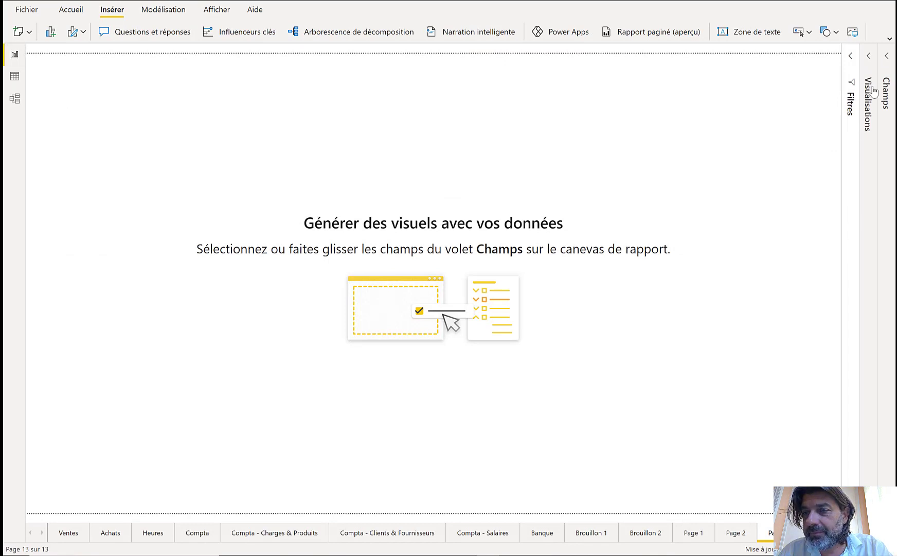
Insert a treemap visual on the blank page and enlarge it to about half the page width.
click(871, 67)
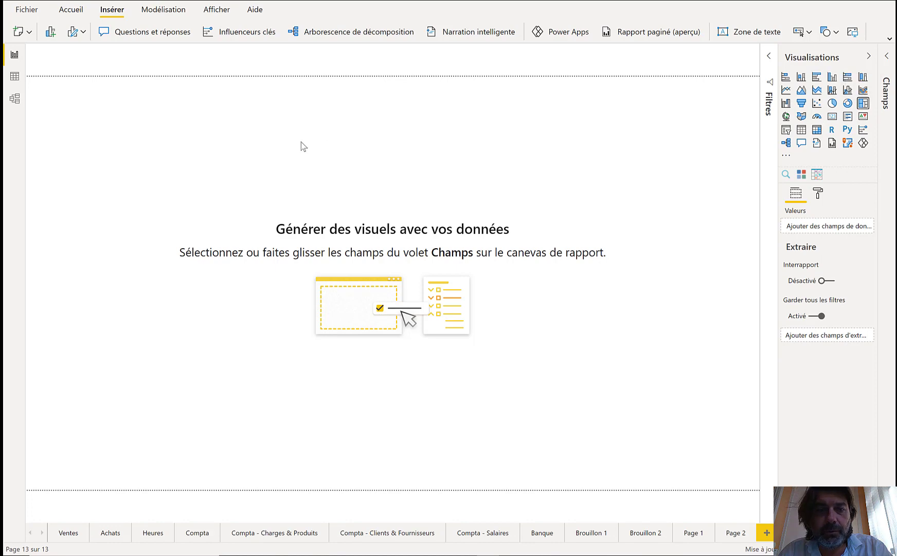
click(863, 102)
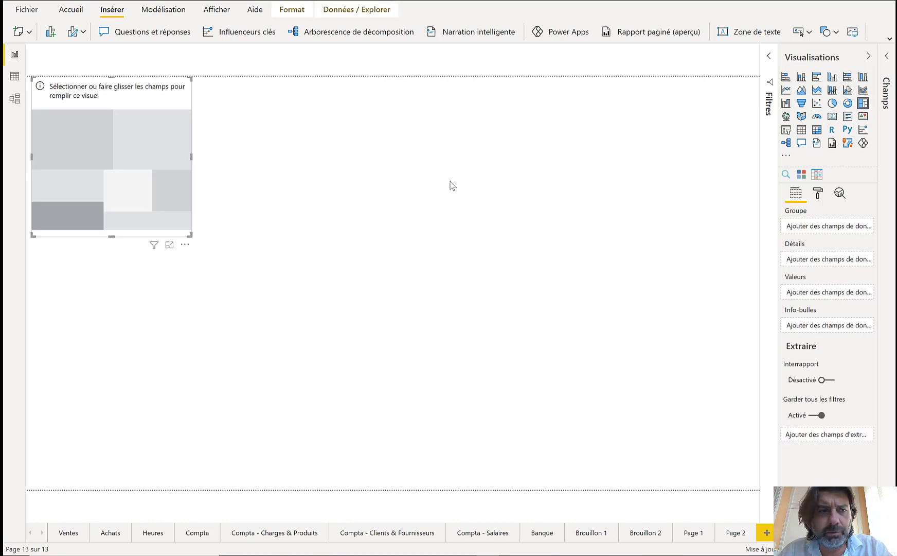
drag(190, 235, 398, 354)
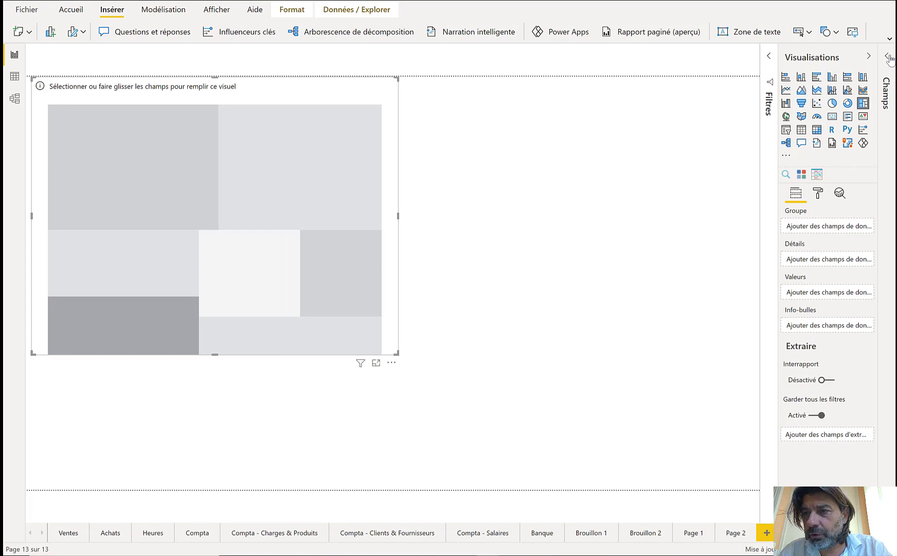
Fill the treemap with table P's Pct field as Détails and Pn1 as Valeurs, and enlarge it over most of the page.
click(877, 125)
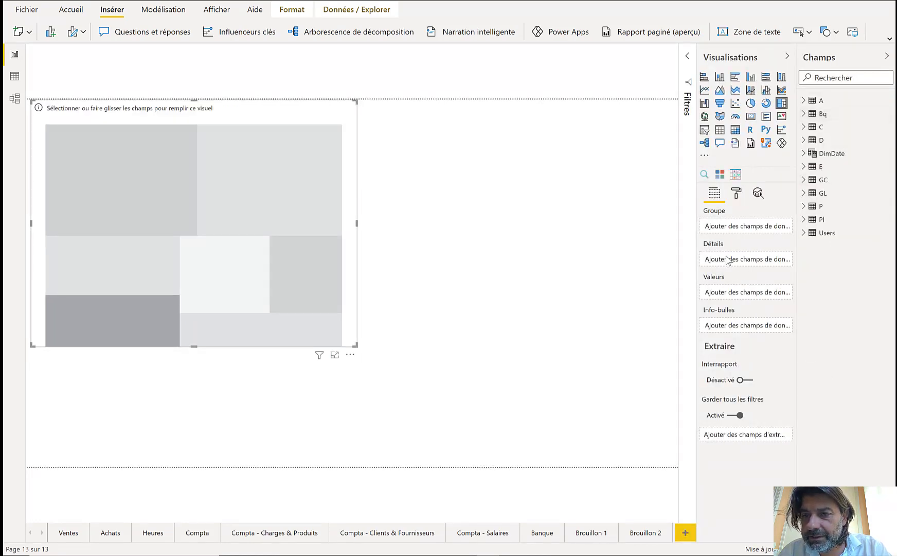
click(804, 207)
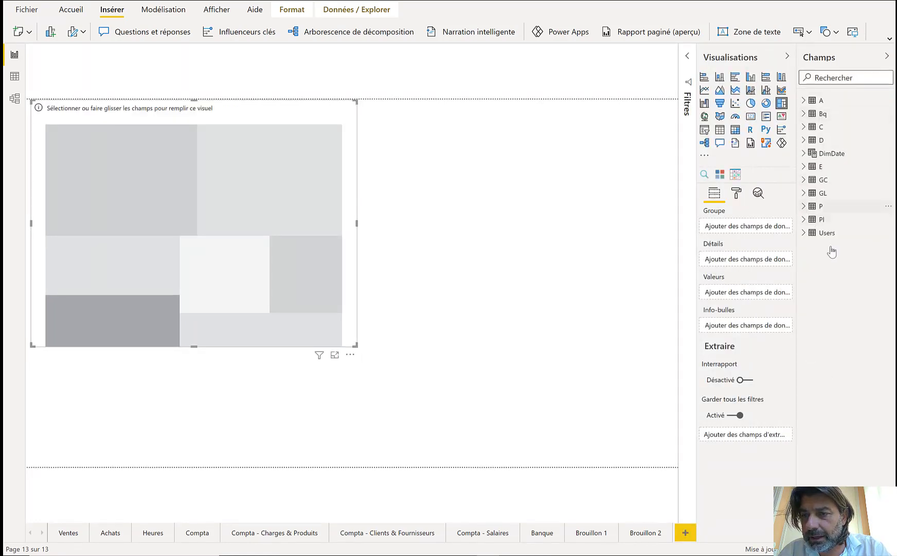
scroll(874, 309, down, 1)
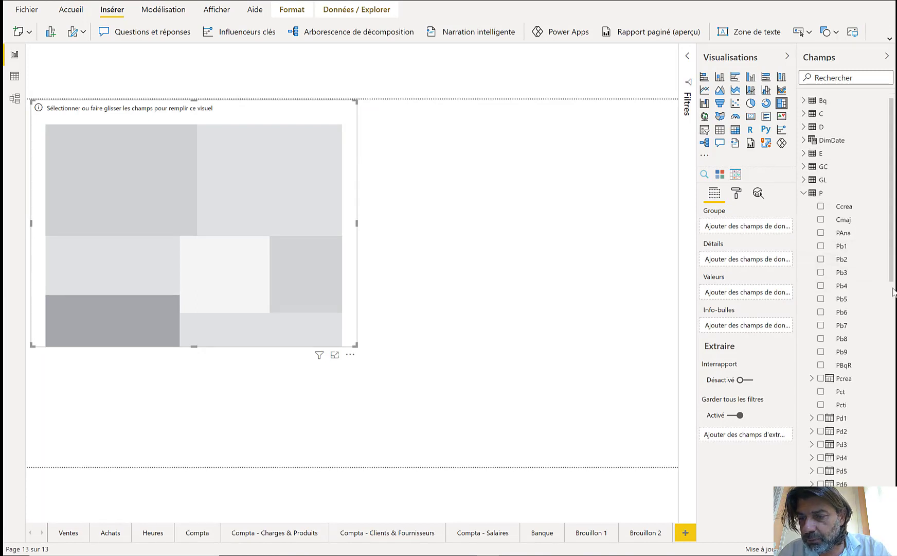
drag(843, 393, 731, 263)
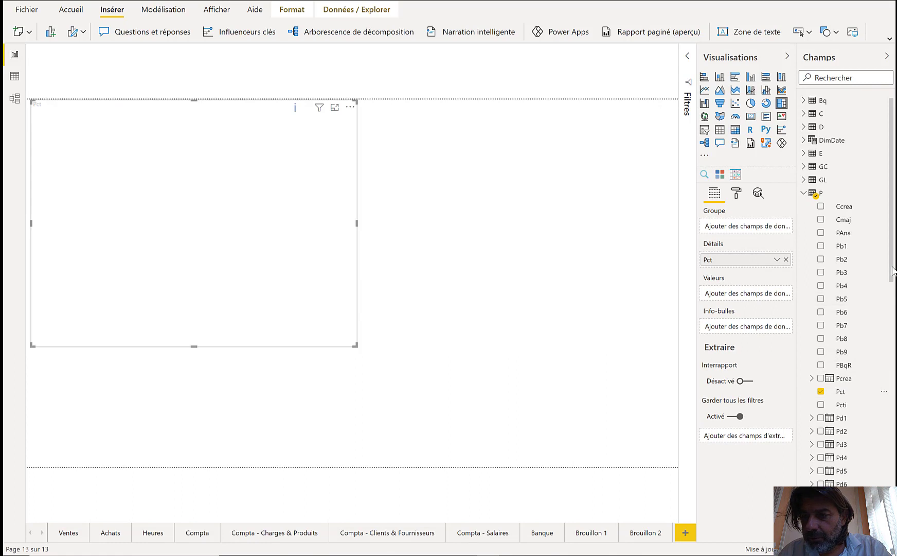
scroll(852, 374, down, 10)
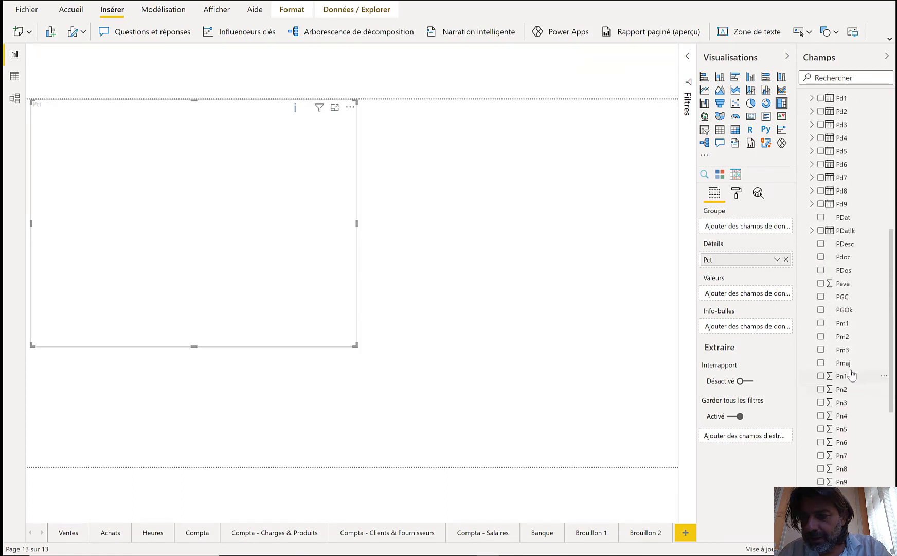
drag(852, 374, 724, 300)
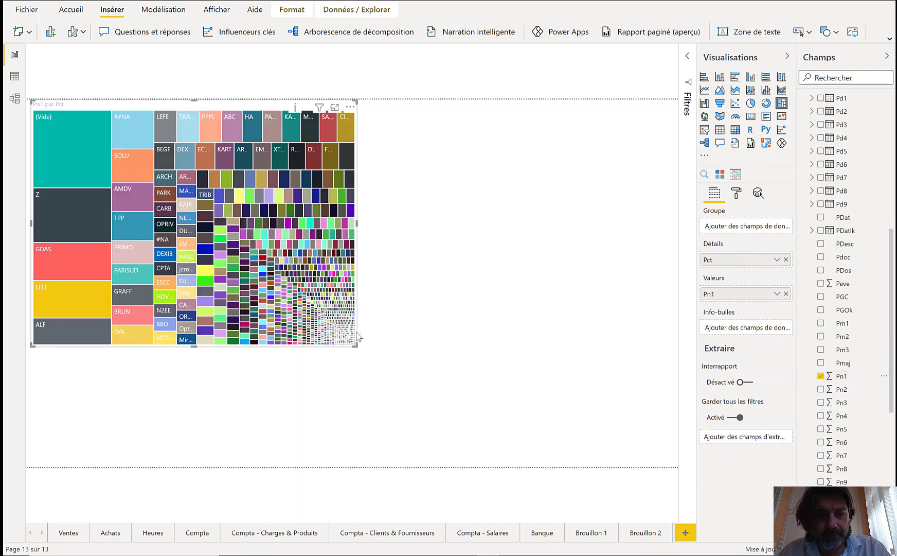
drag(512, 411, 544, 420)
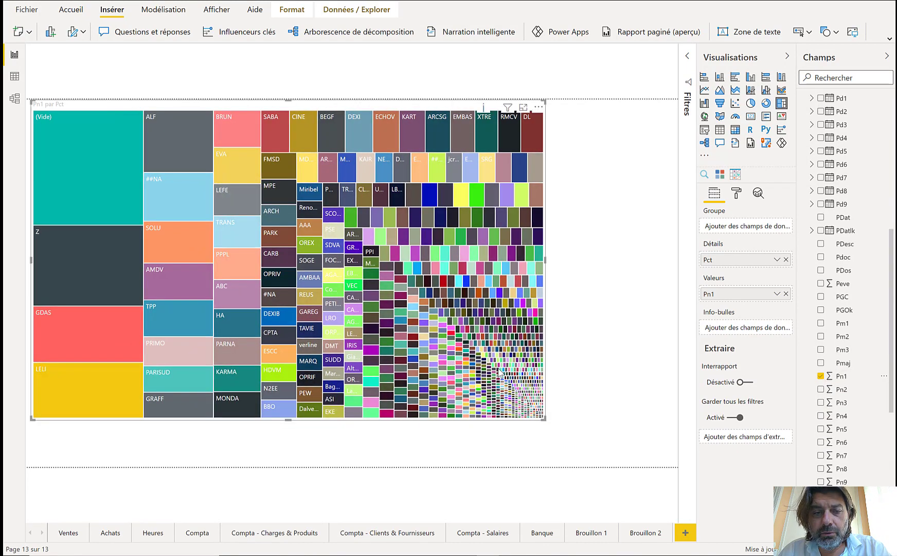
mouse_move(498, 373)
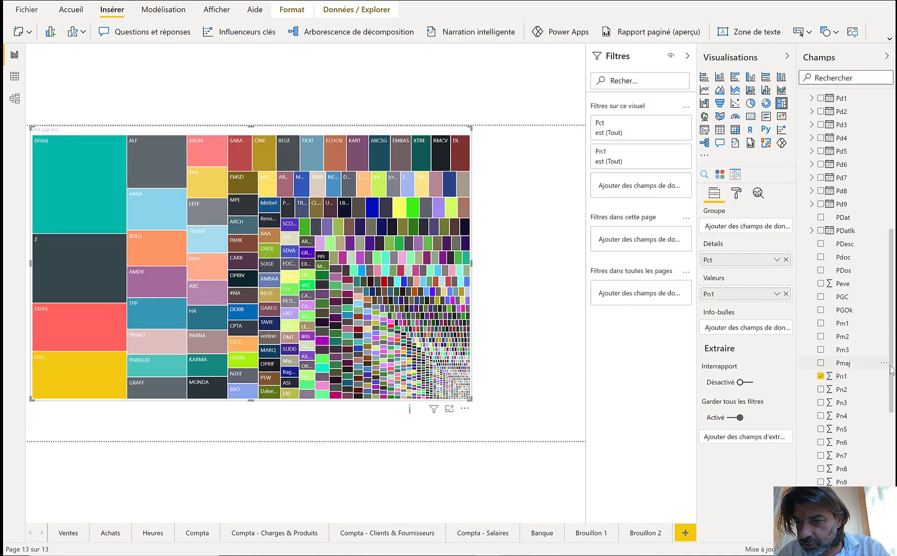
Filter the whole page by table P's PTyp field, keeping only Facture.
drag(891, 369, 892, 511)
drag(842, 489, 637, 240)
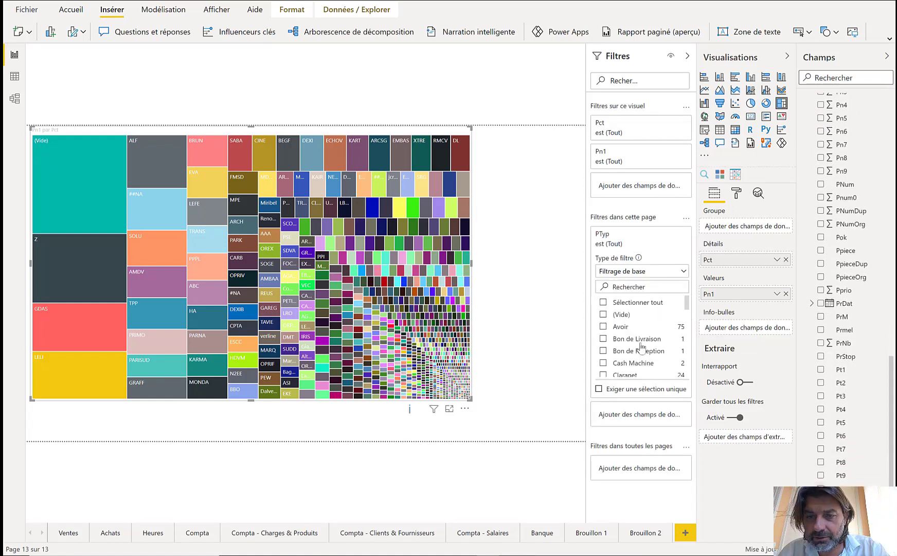
drag(688, 311, 689, 354)
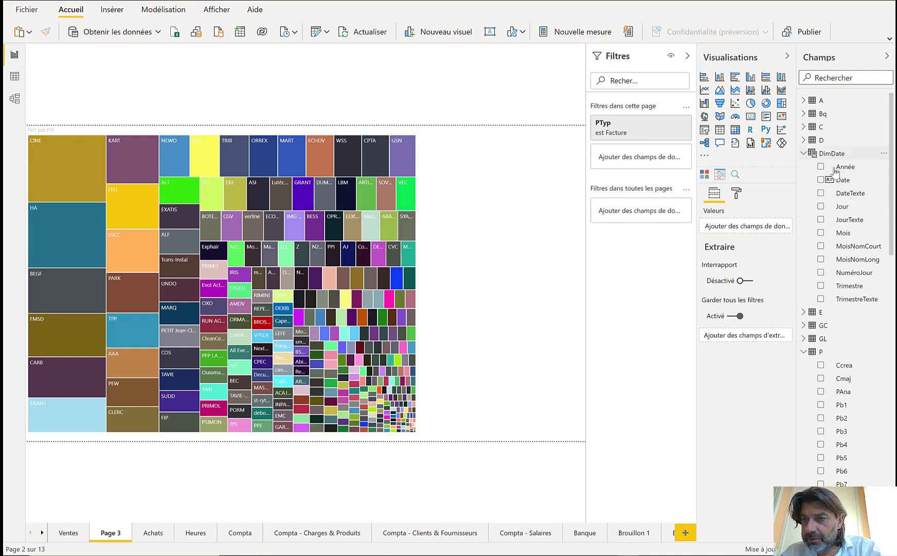
Add a table of DimDate's Année beside the treemap and make its selection filter the treemap, trying 2021 and 2020.
drag(846, 168, 499, 164)
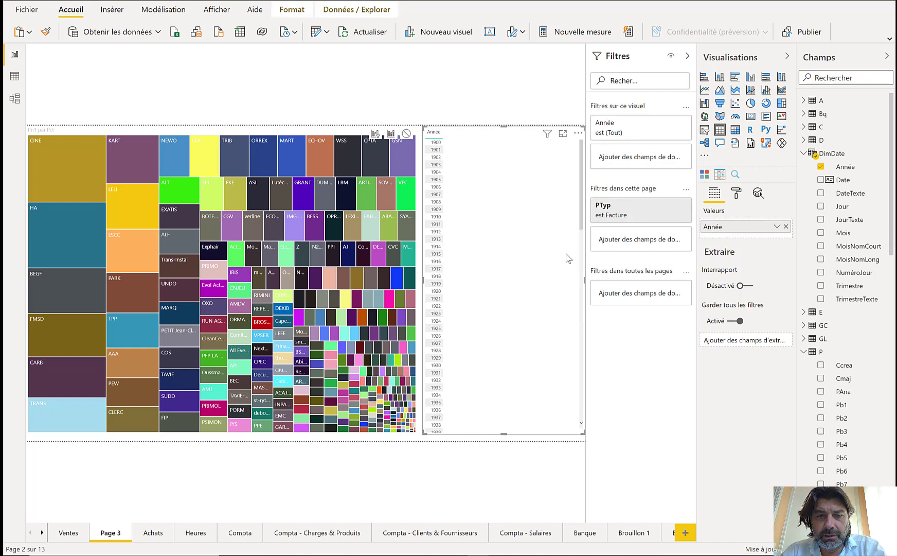
drag(582, 247, 580, 430)
click(437, 429)
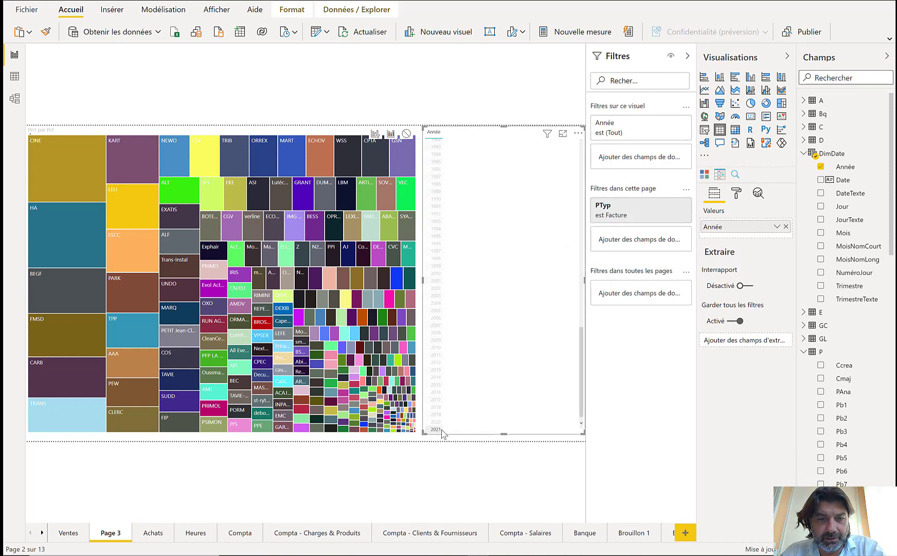
click(377, 133)
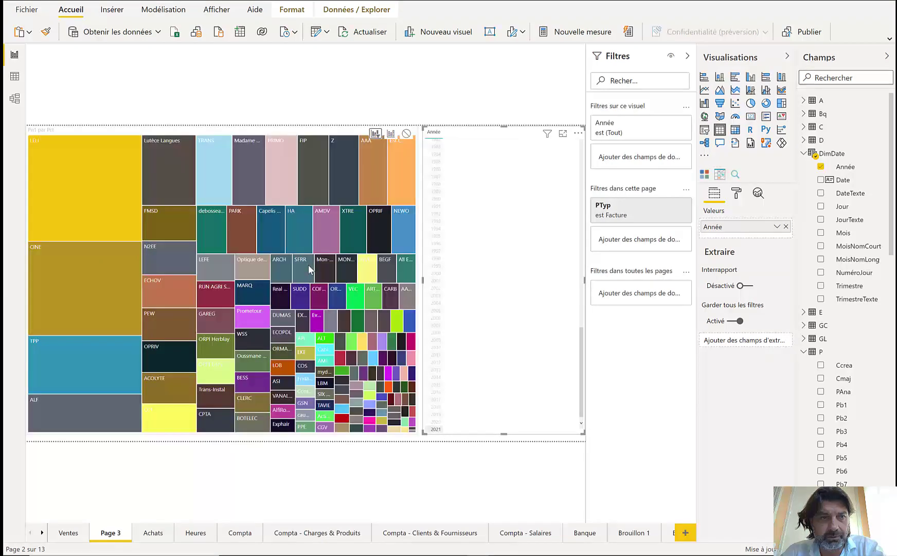
click(435, 422)
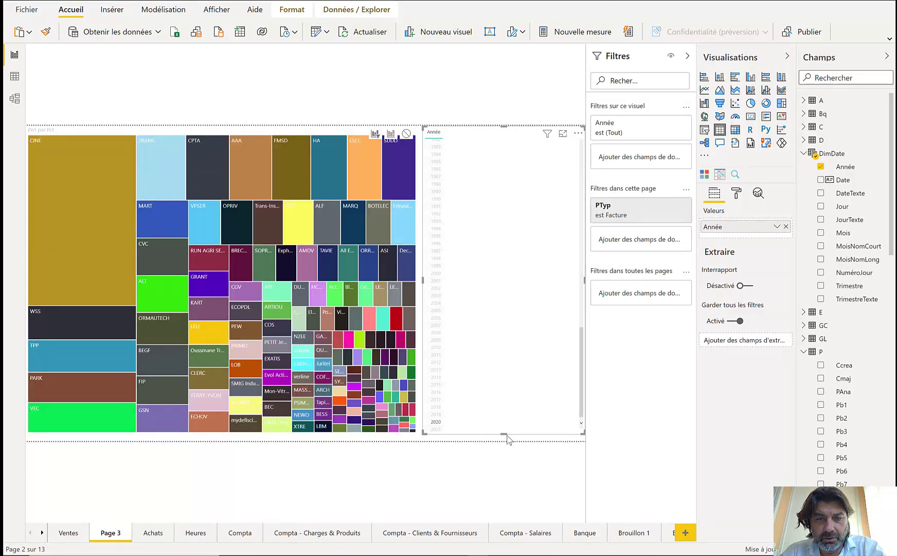
Shrink the Année table to a small box and sort its years in descending order.
drag(507, 438, 480, 176)
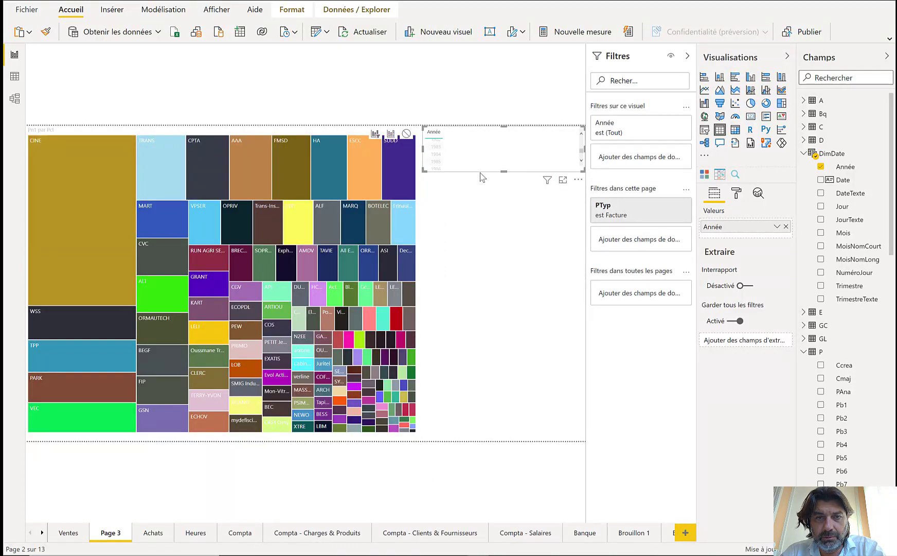
drag(584, 172, 485, 170)
scroll(438, 149, up, 10)
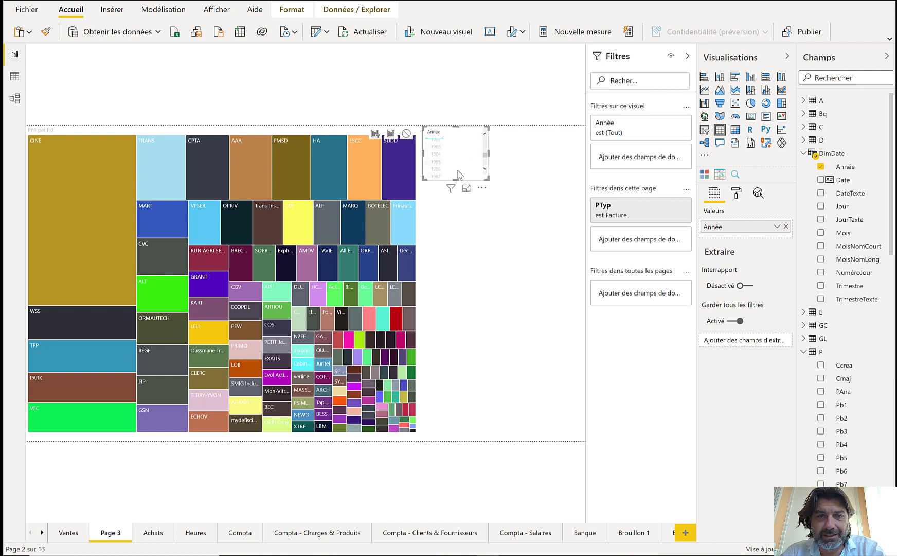
click(440, 137)
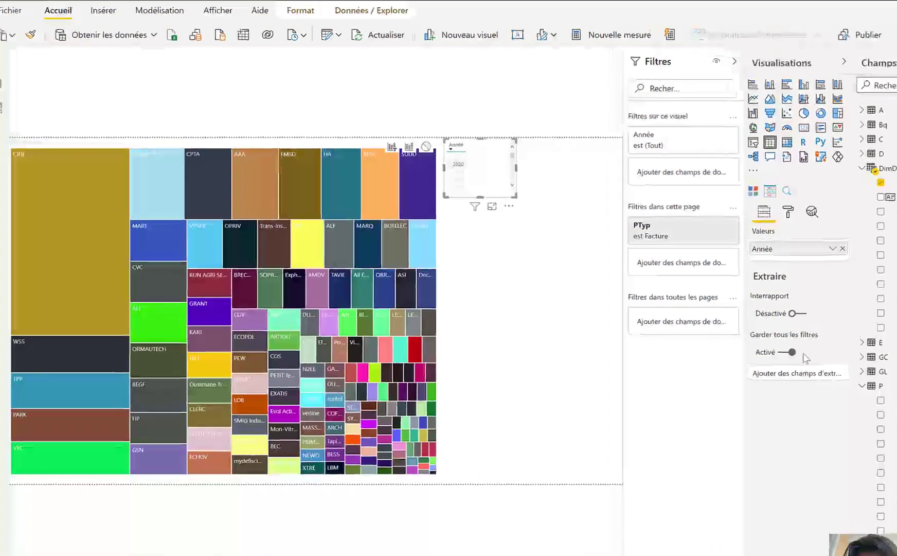
Set the Année table's values text size to 16 pt and place the table, narrower and taller, at the page's right edge.
click(813, 221)
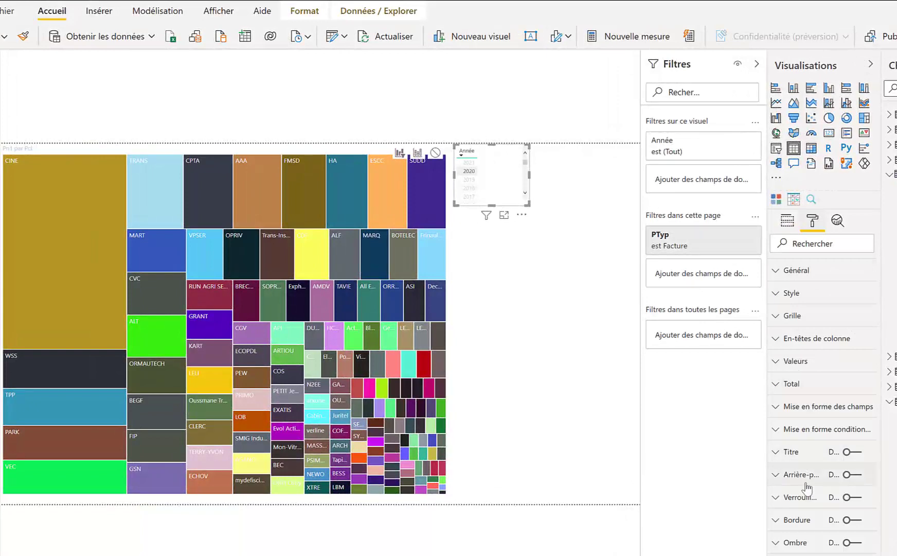
click(797, 361)
scroll(852, 441, down, 8)
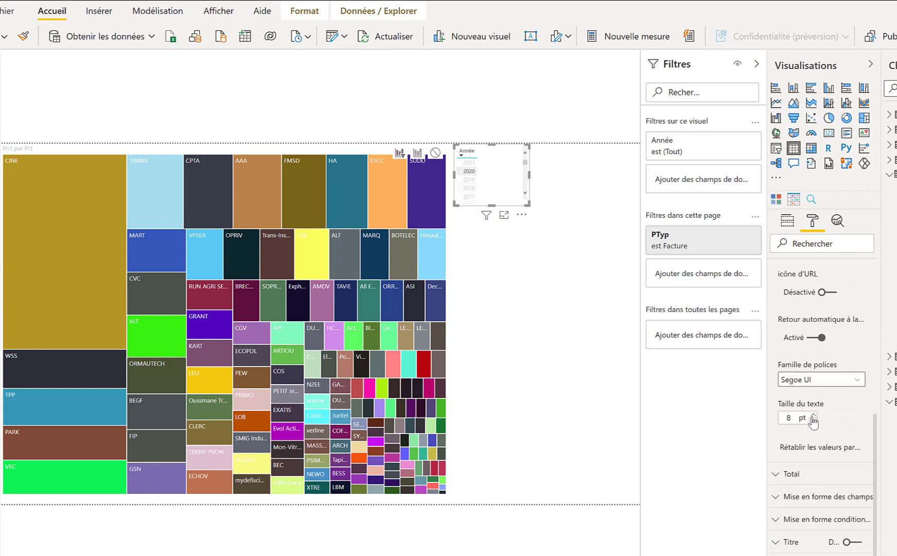
click(813, 414)
click(813, 415)
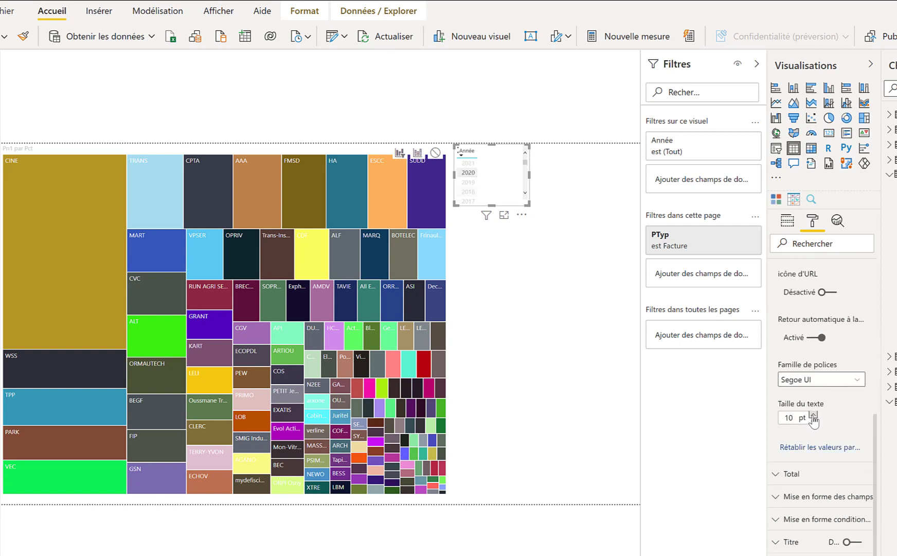
click(813, 415)
click(813, 415)
click(814, 415)
click(814, 414)
click(814, 415)
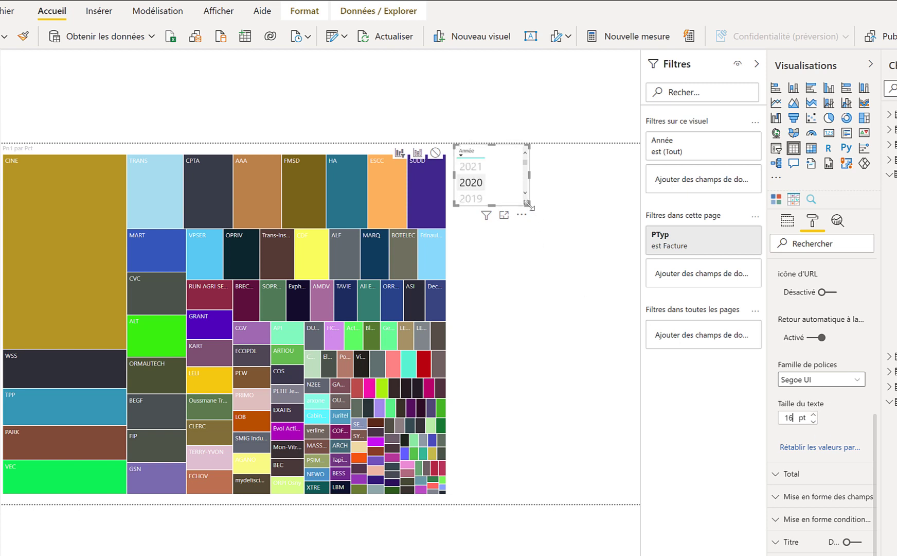
drag(528, 204, 503, 249)
drag(491, 203, 625, 200)
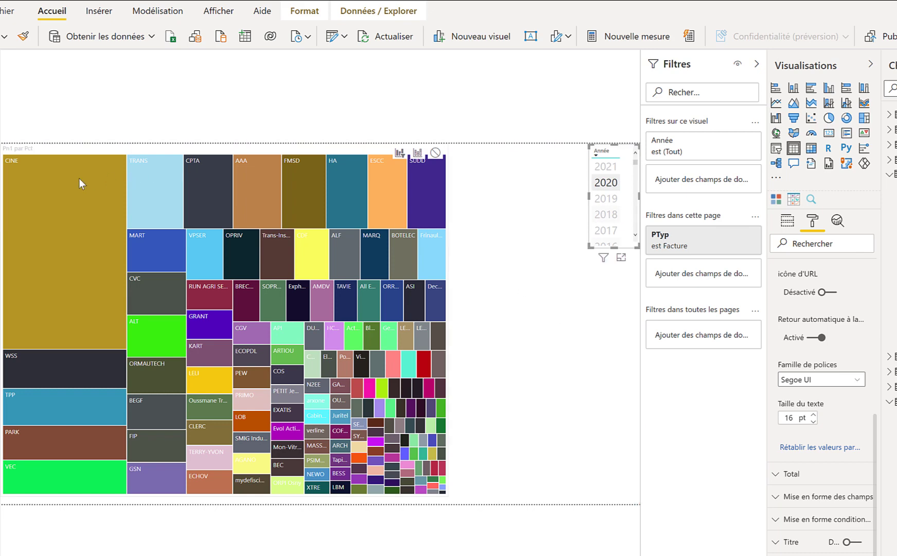
Duplicate the treemap, convert the copy to a table, and fit it between the treemap and the Année list.
click(206, 350)
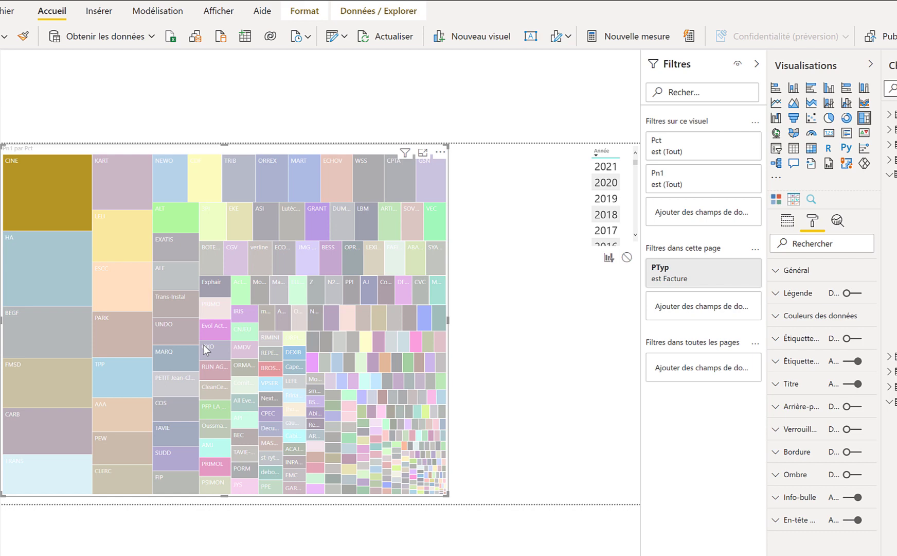
key(ctrl+v)
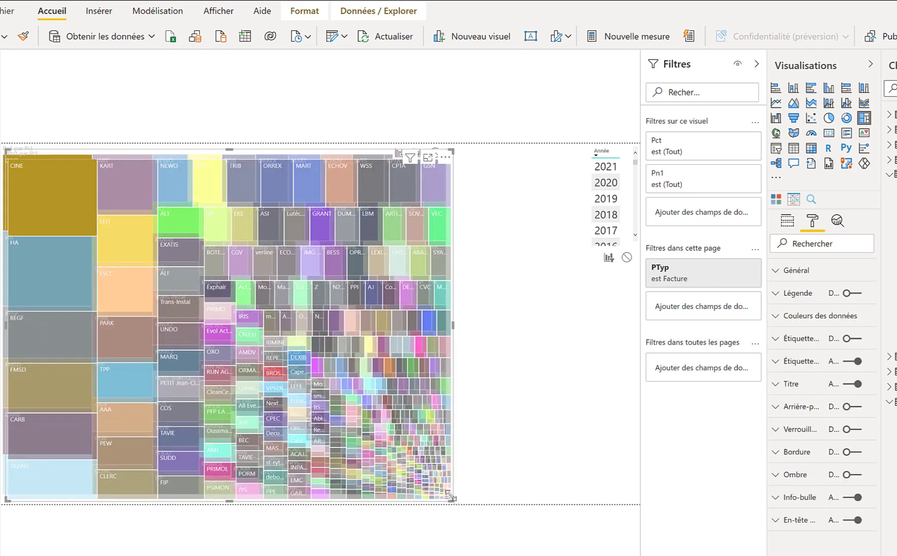
drag(451, 497, 269, 334)
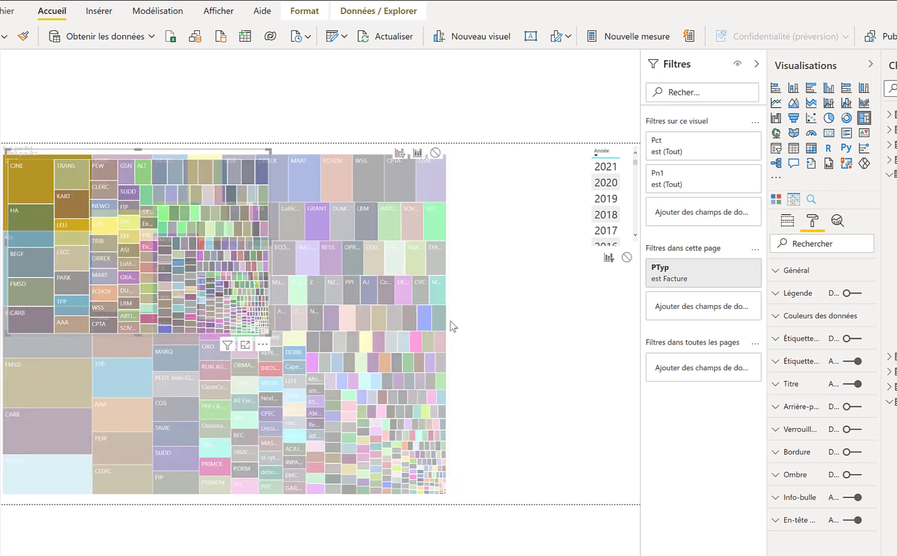
drag(188, 204, 492, 272)
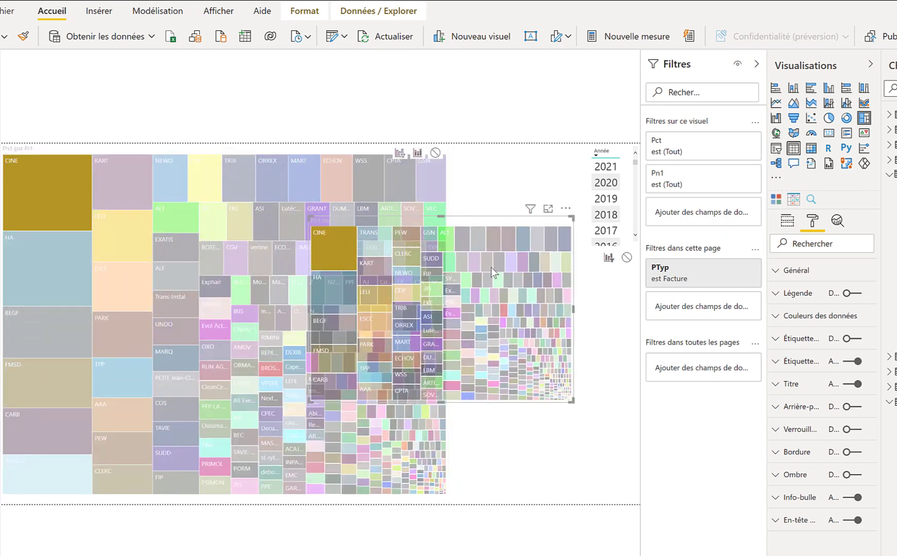
click(794, 148)
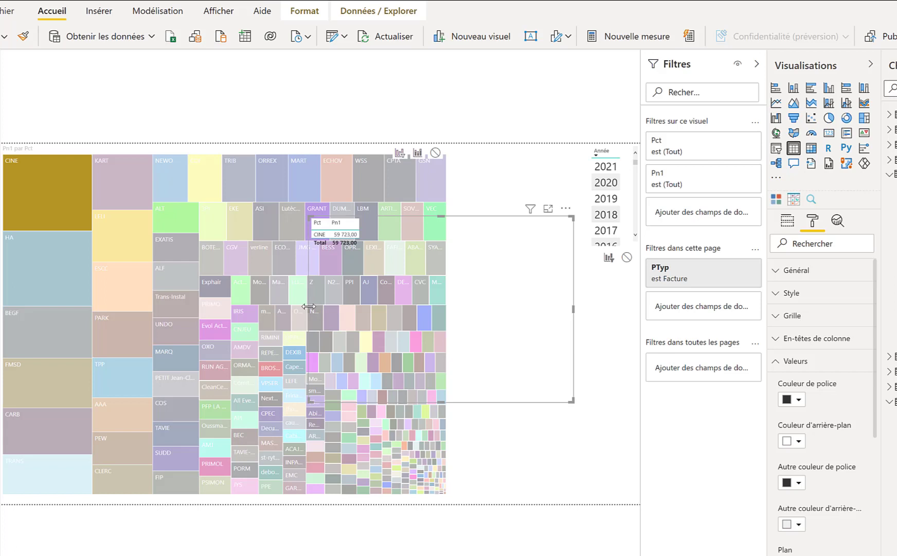
drag(309, 306, 451, 304)
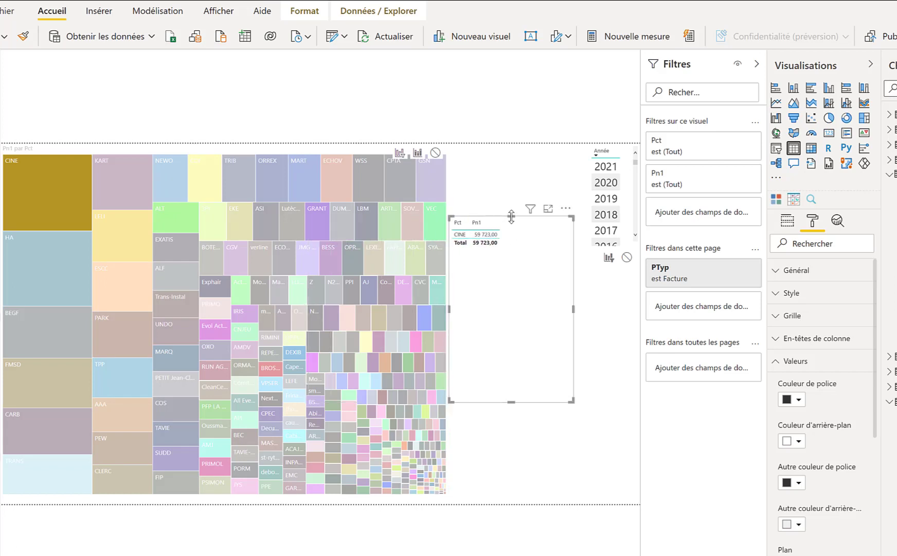
drag(519, 179, 517, 155)
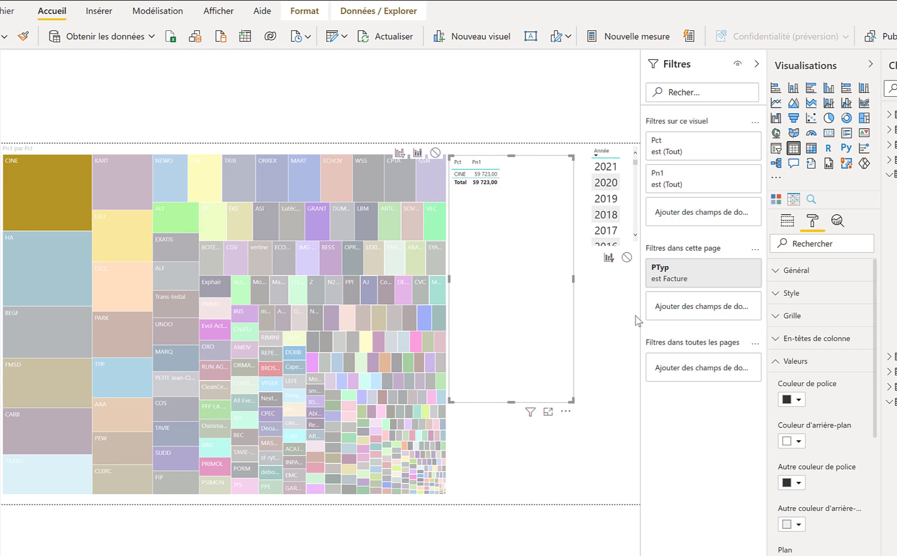
Select 2021 in the Année list and sort the Pct and Pn1 table by Pn1 in descending order.
click(611, 270)
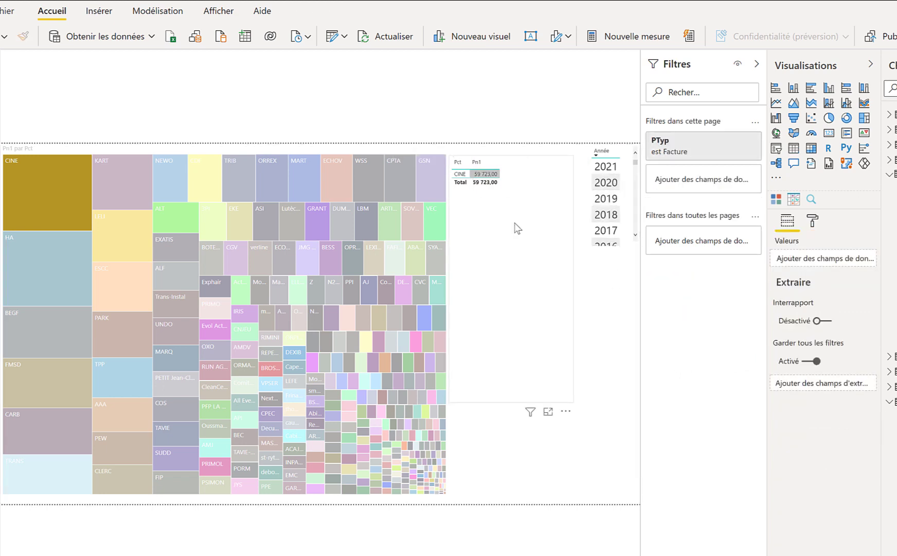
click(548, 250)
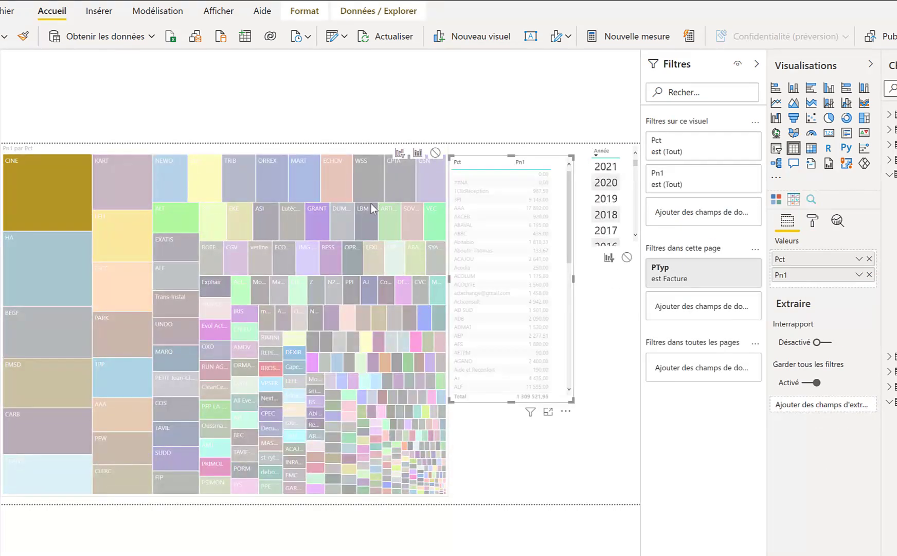
click(606, 166)
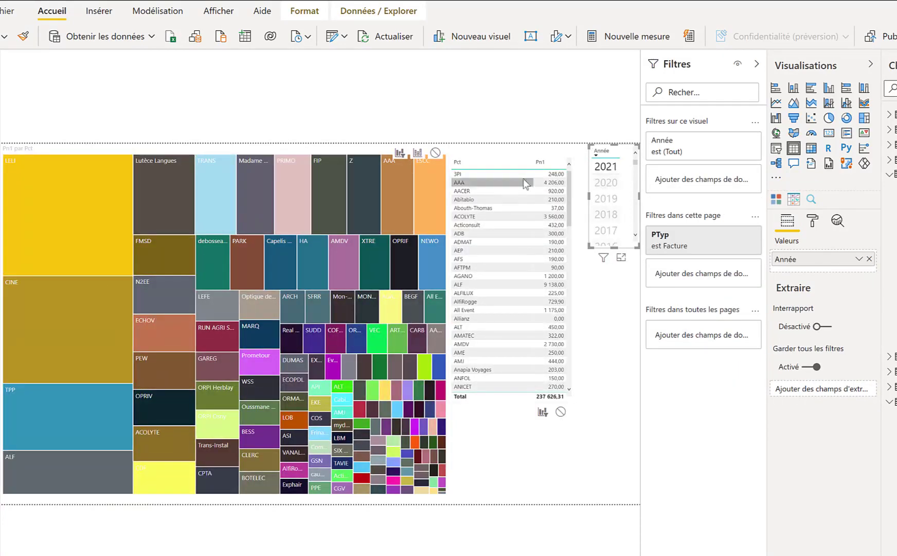
click(544, 163)
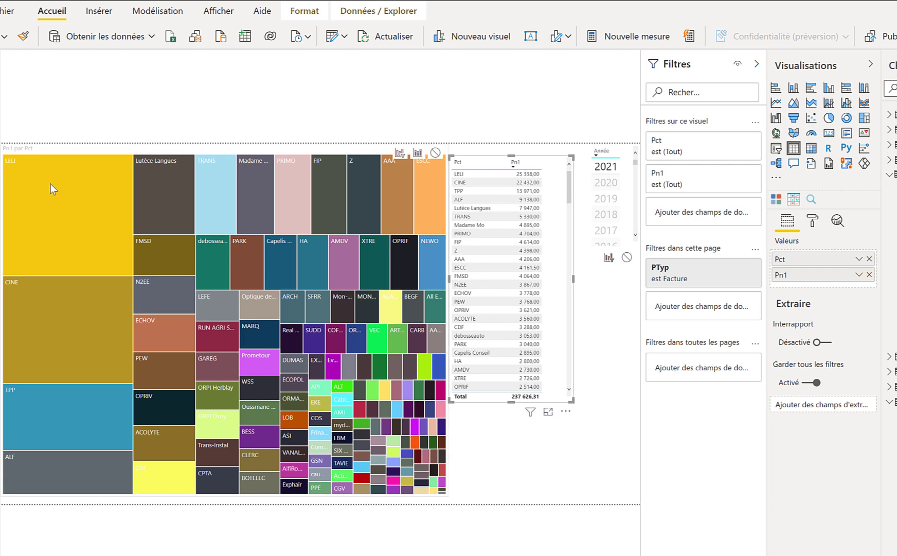
Select LELI in the treemap, check its Pn1 value, and open the treemap's format options.
mouse_move(48, 178)
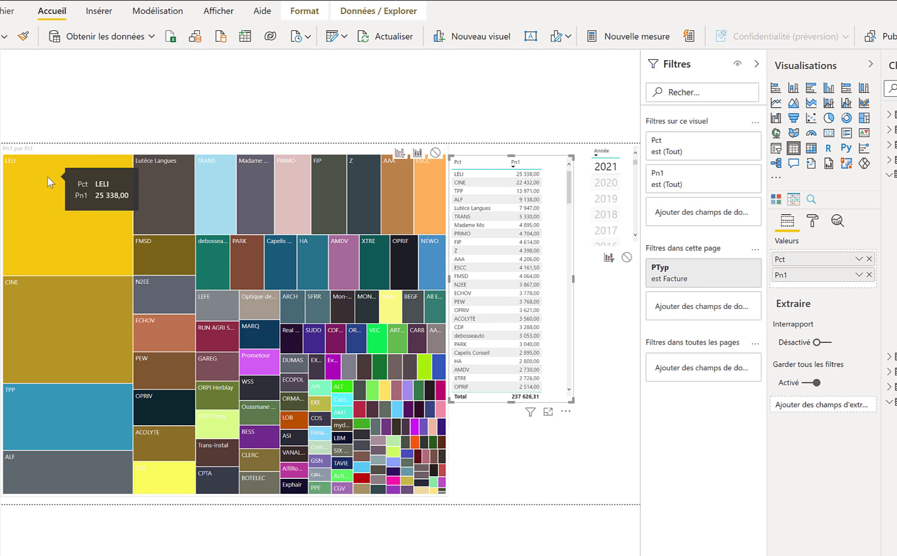
click(813, 221)
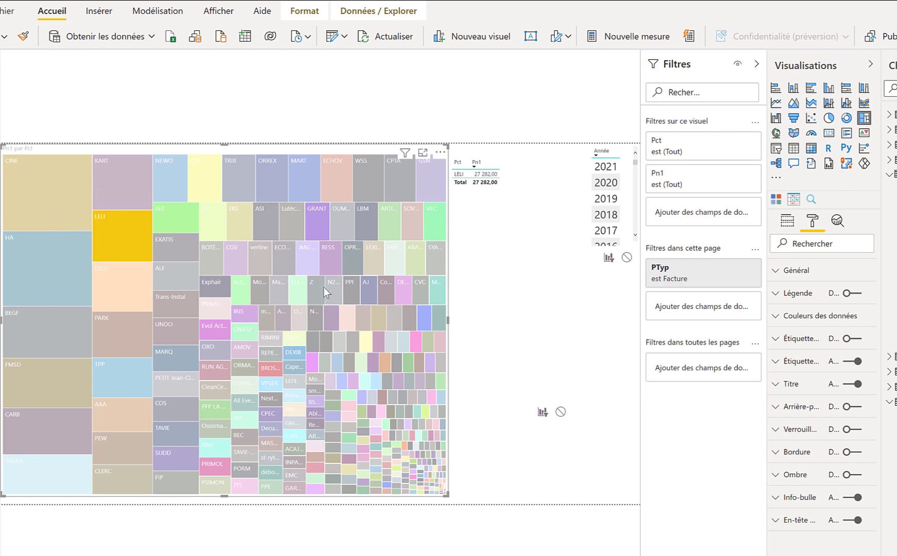
mouse_move(333, 294)
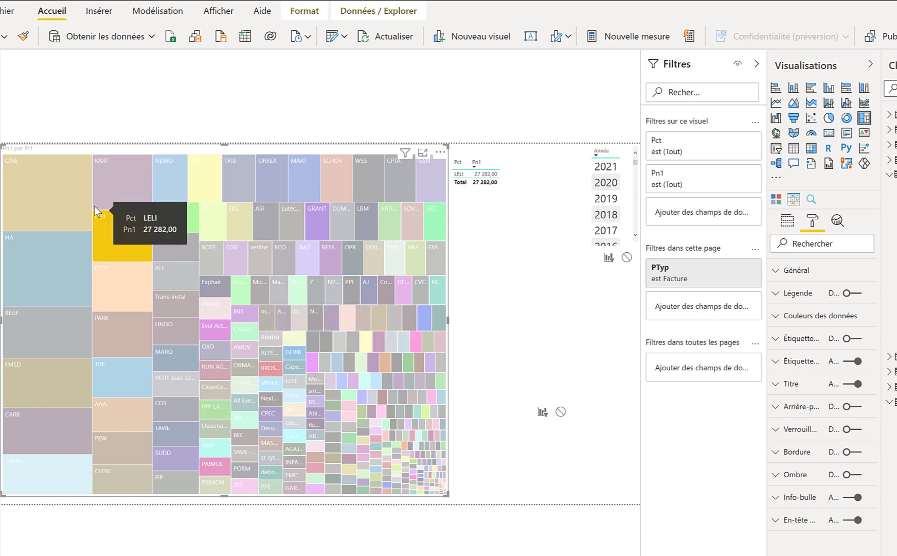
Look through the Pct and Pn1 table's Valeurs and Général format options, and select CINE in the treemap.
click(477, 174)
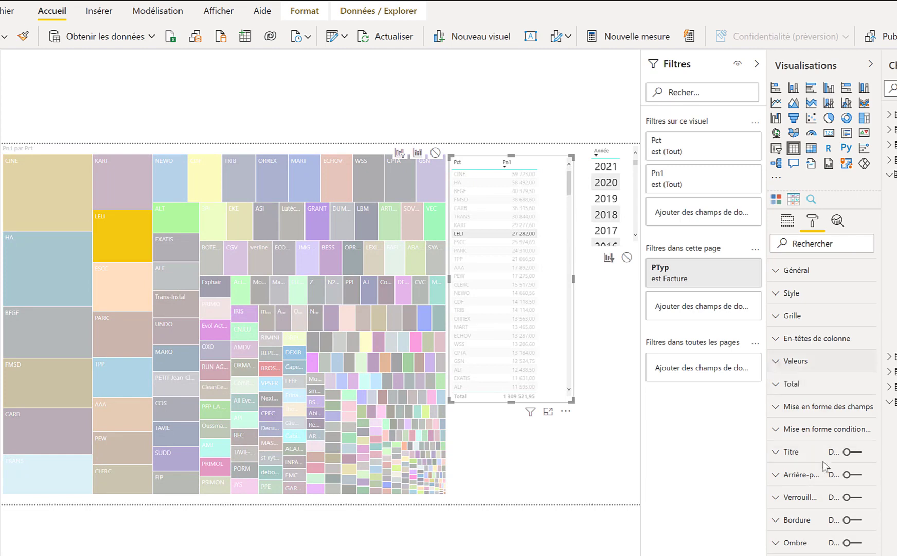
click(796, 361)
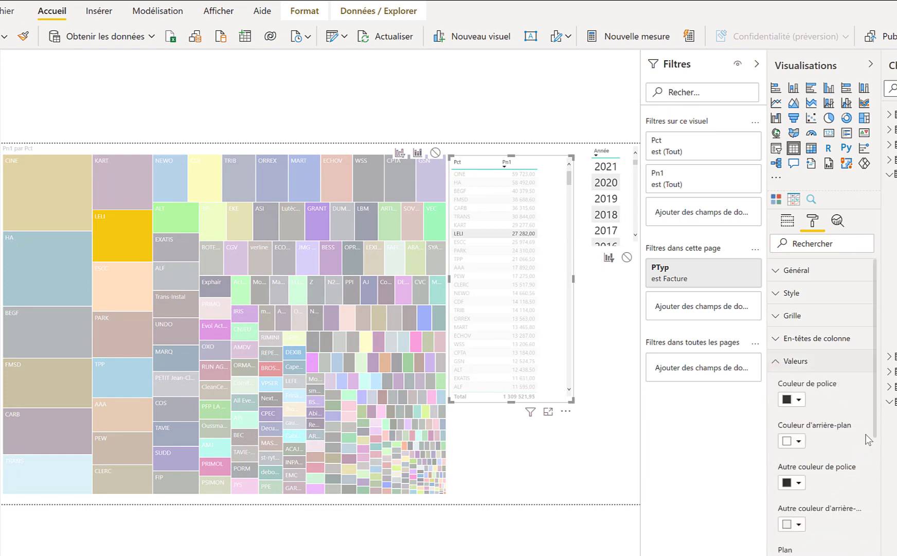
scroll(877, 435, down, 5)
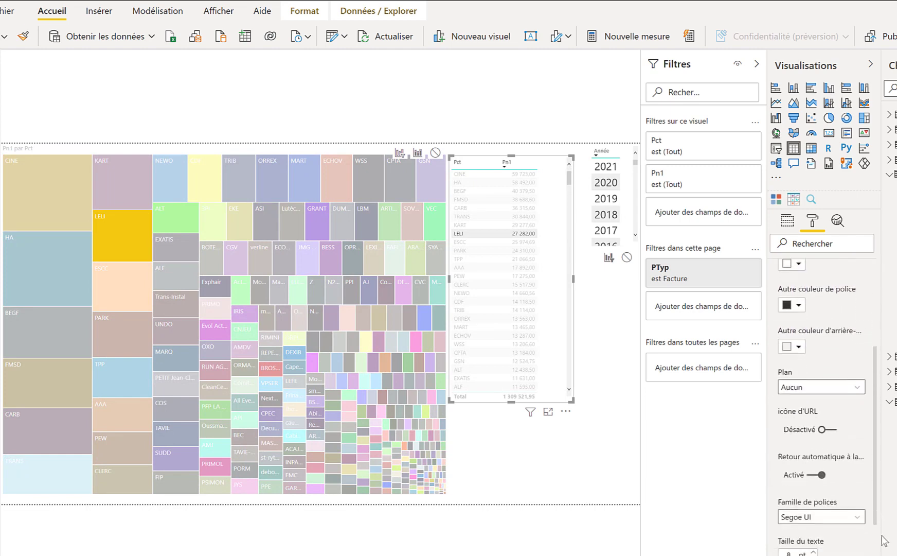
scroll(884, 468, up, 5)
click(780, 363)
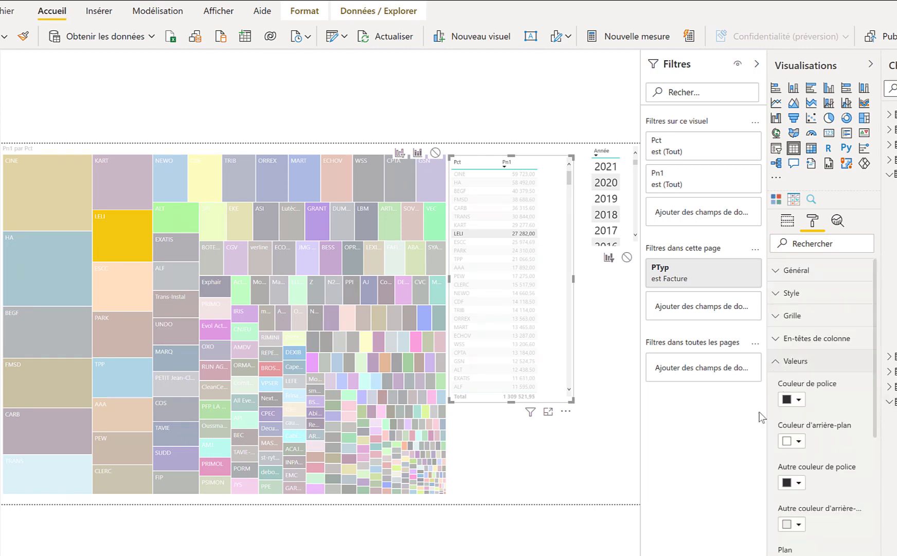
click(776, 270)
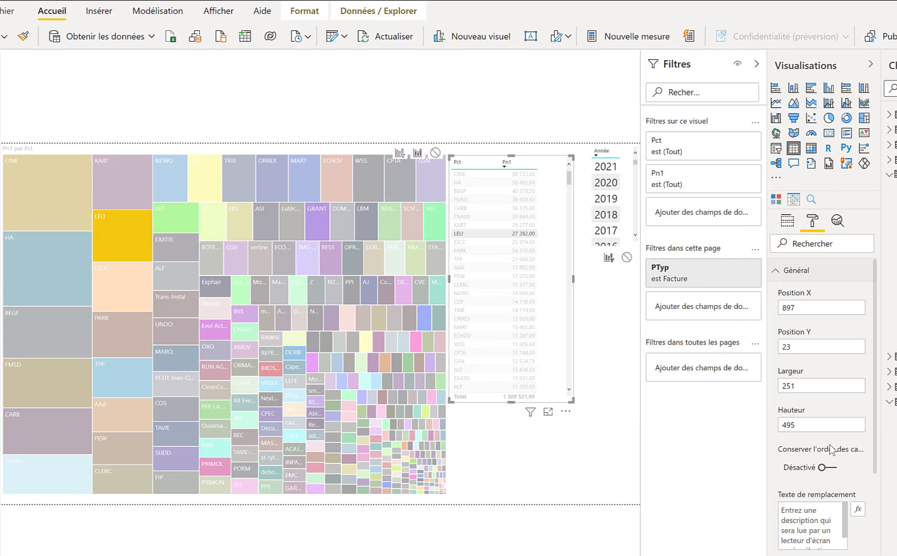
scroll(829, 449, down, 5)
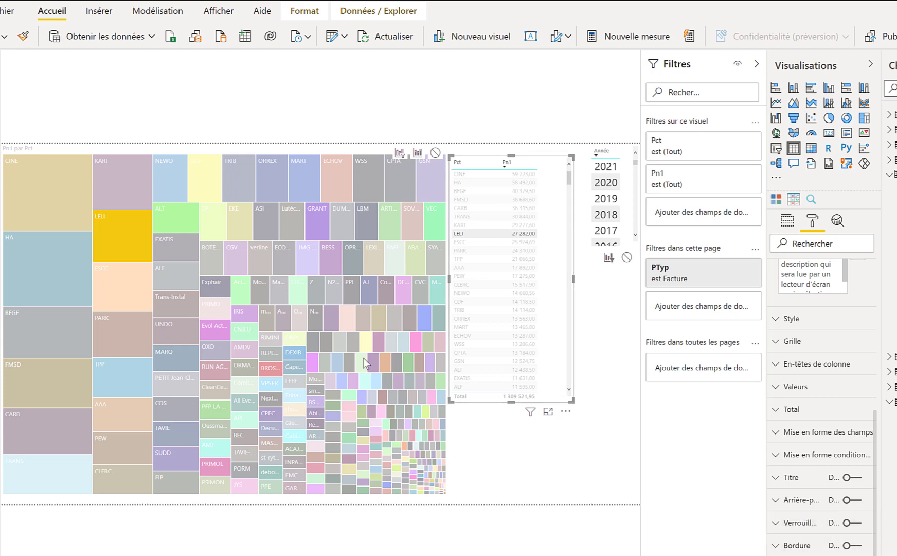
click(251, 356)
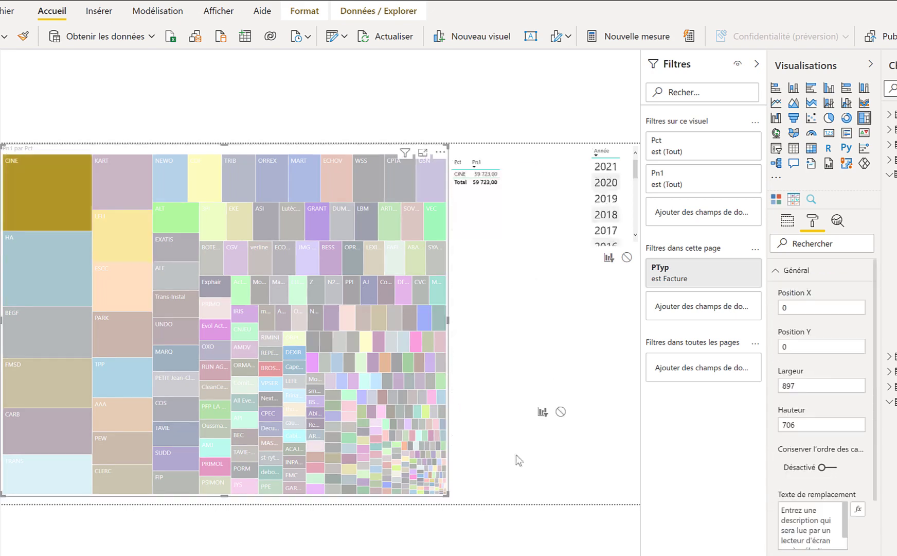
Turn on the data labels of the Pn1 by Pct treemap.
click(776, 270)
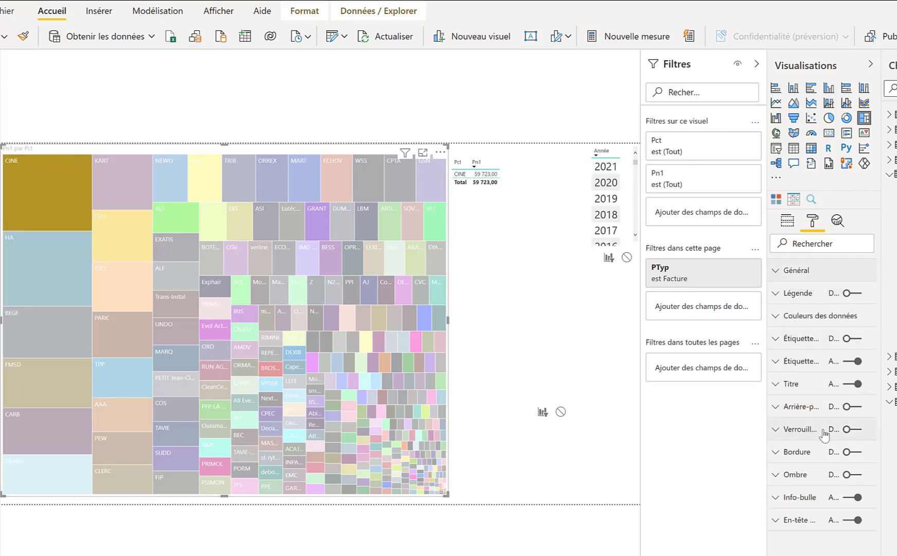
click(847, 340)
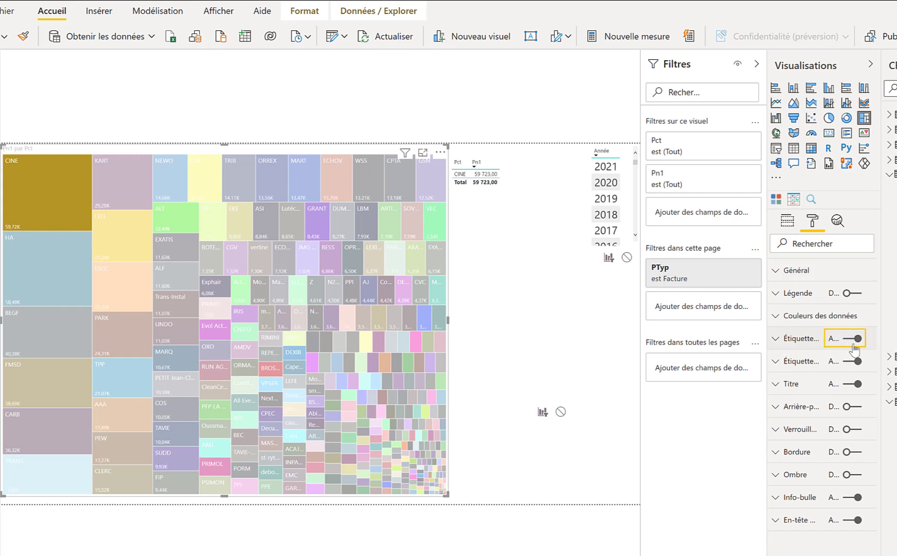
click(852, 340)
click(853, 341)
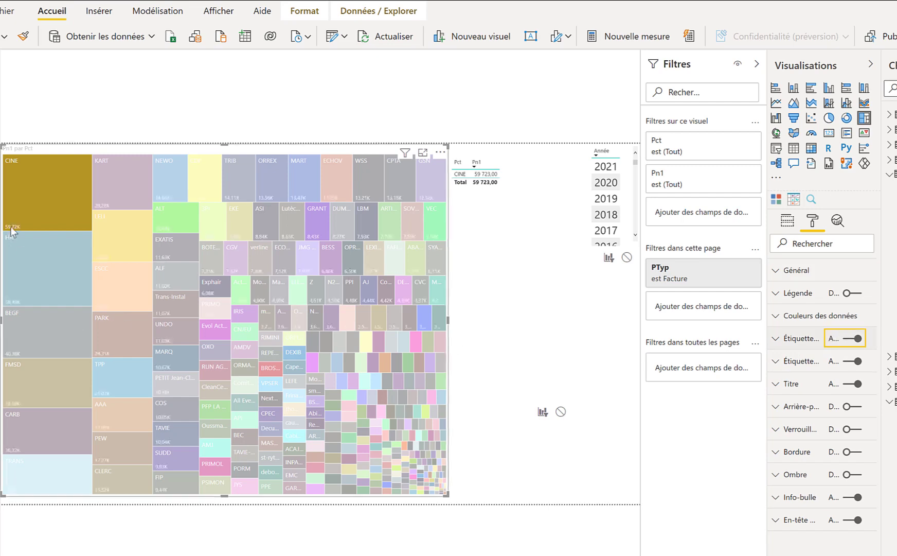
Try the Aucun and Milliers display units for the treemap's data labels.
click(776, 338)
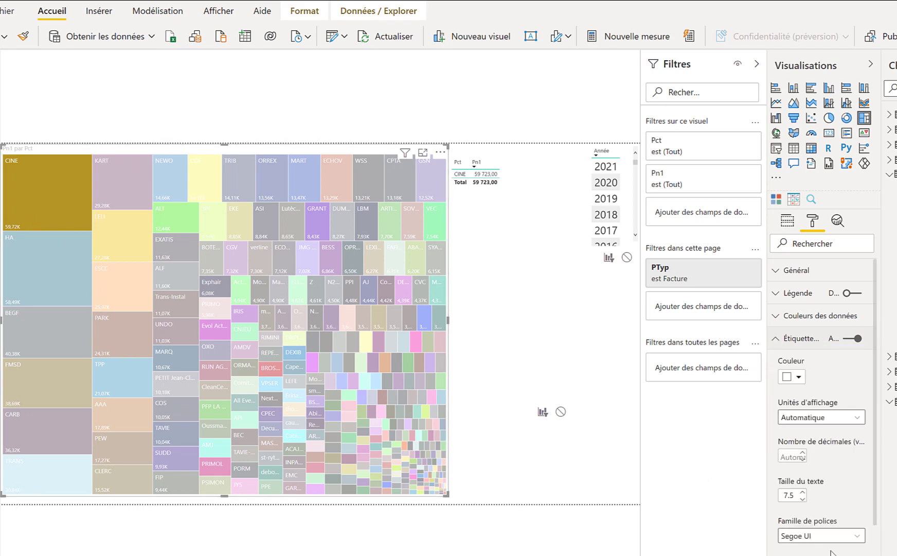
click(856, 418)
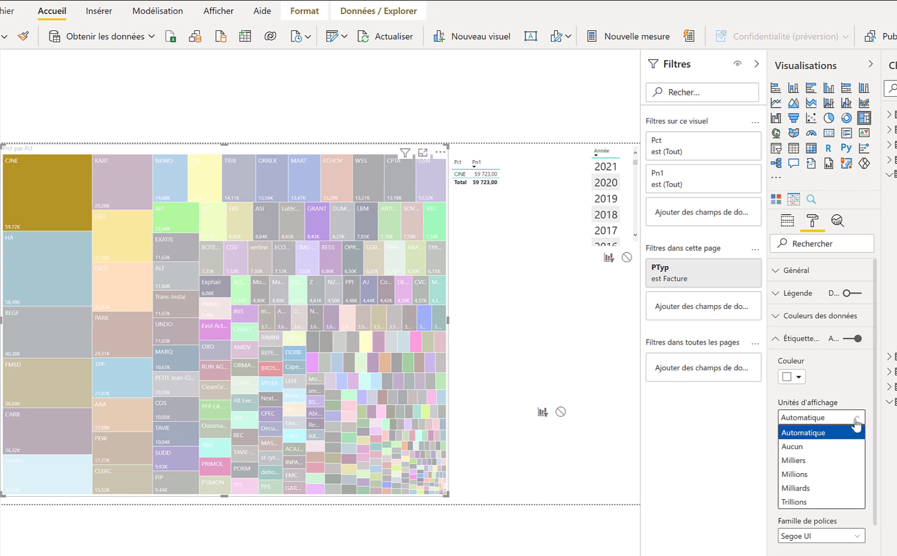
click(801, 448)
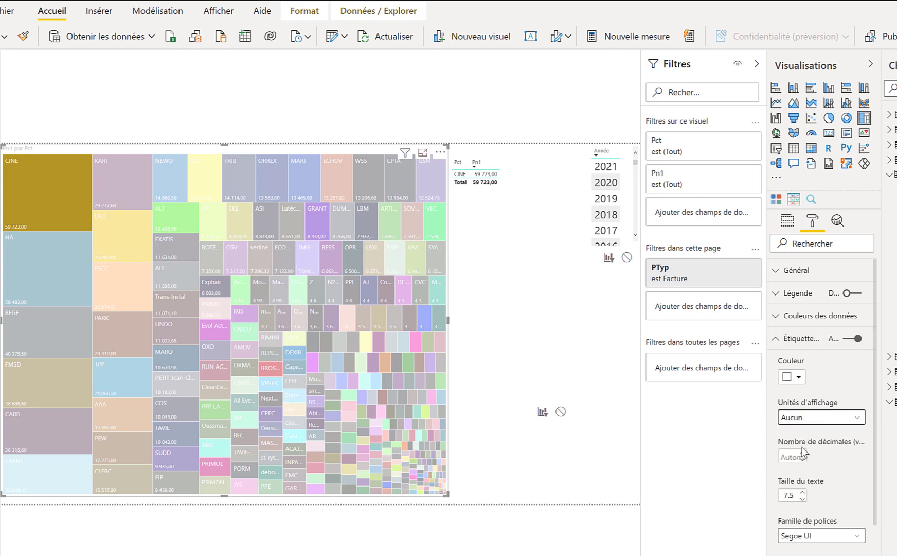
click(810, 418)
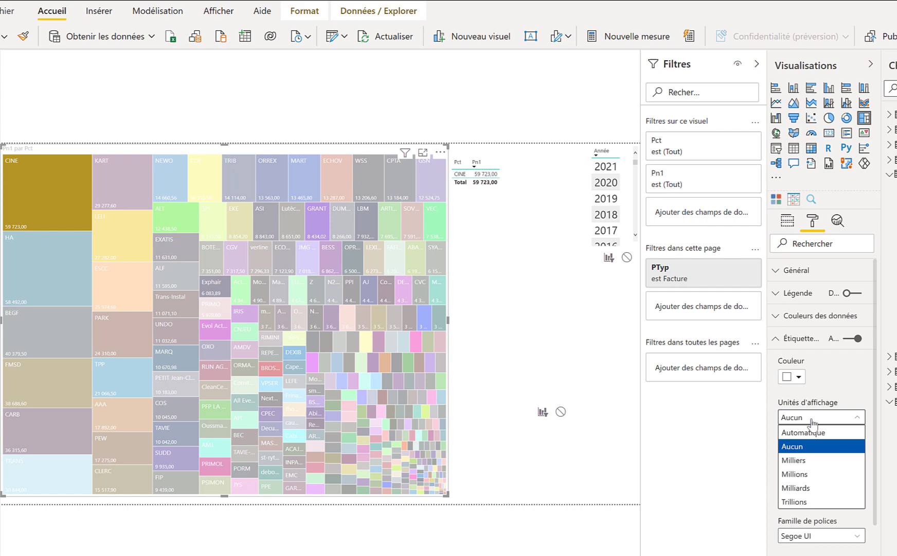
click(809, 461)
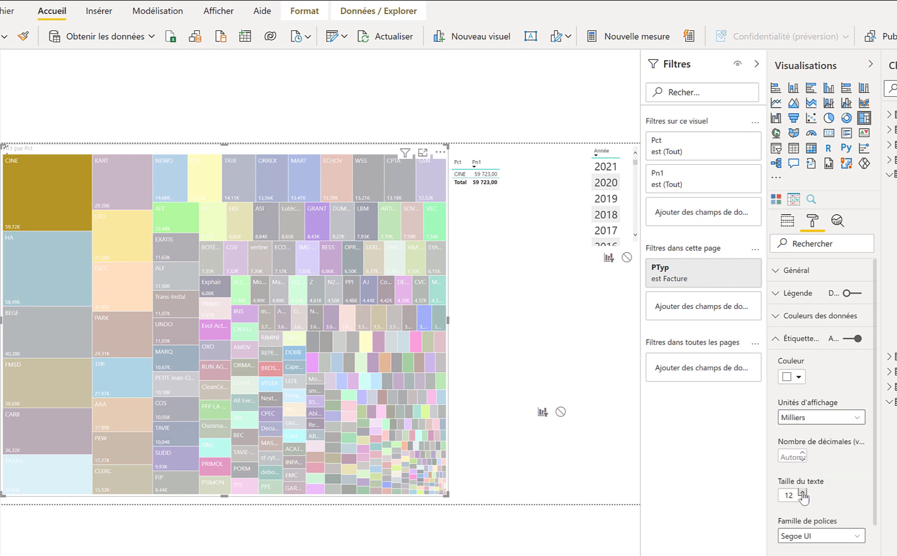
Set the treemap data labels' text size to 16 and display units to Aucun, and clear the CINE selection.
click(802, 492)
click(802, 491)
click(802, 492)
click(802, 491)
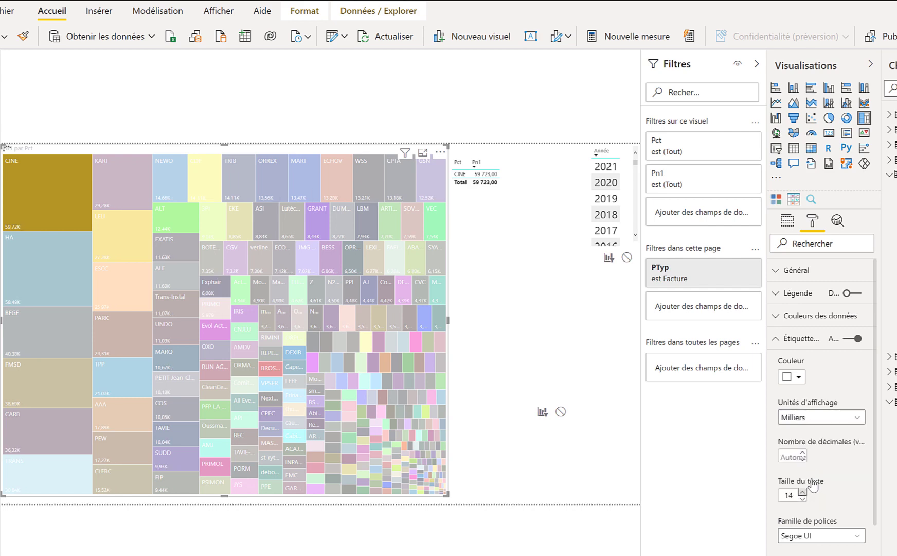
click(815, 418)
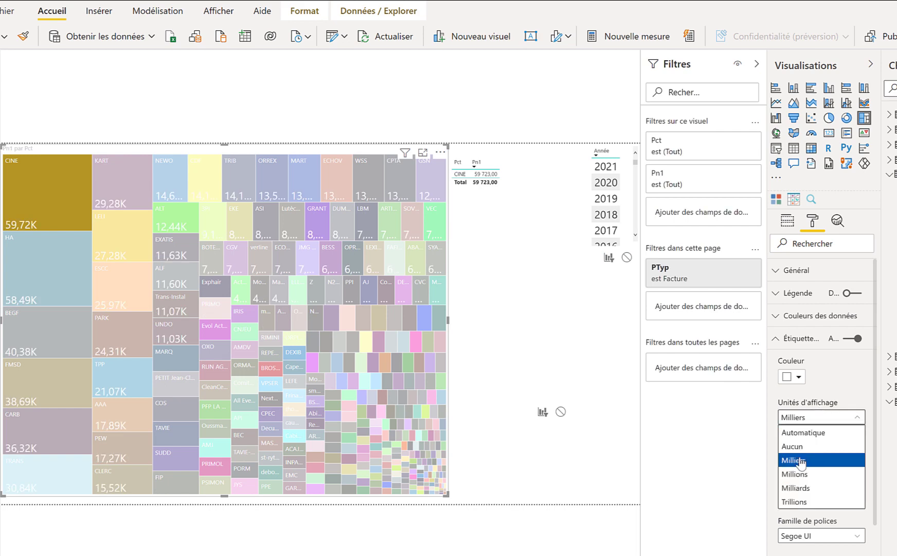
click(798, 446)
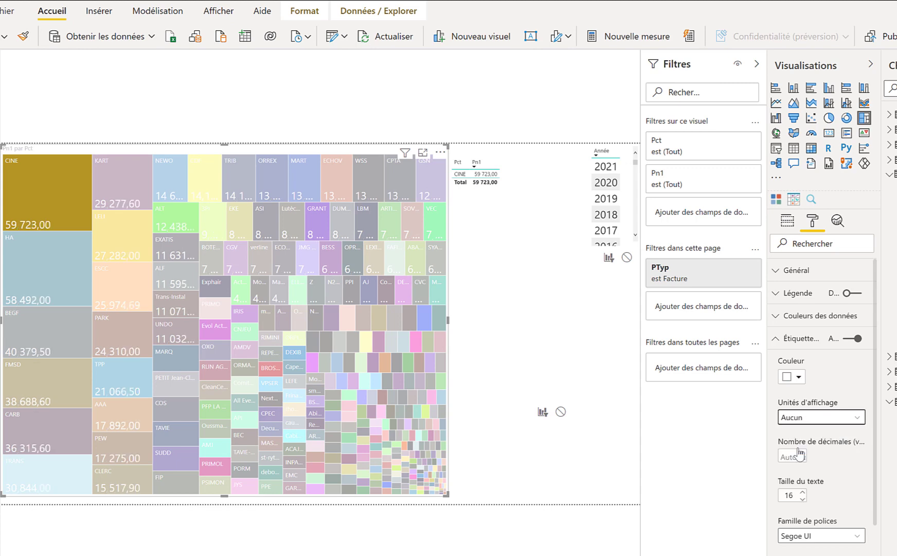
click(491, 267)
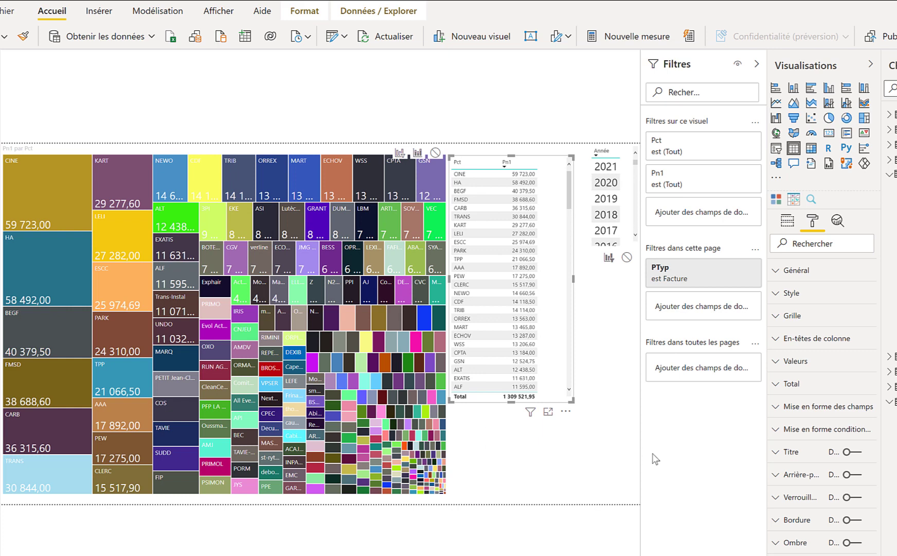
Convert the Pn1 by Pct treemap to a pie chart.
mouse_move(279, 397)
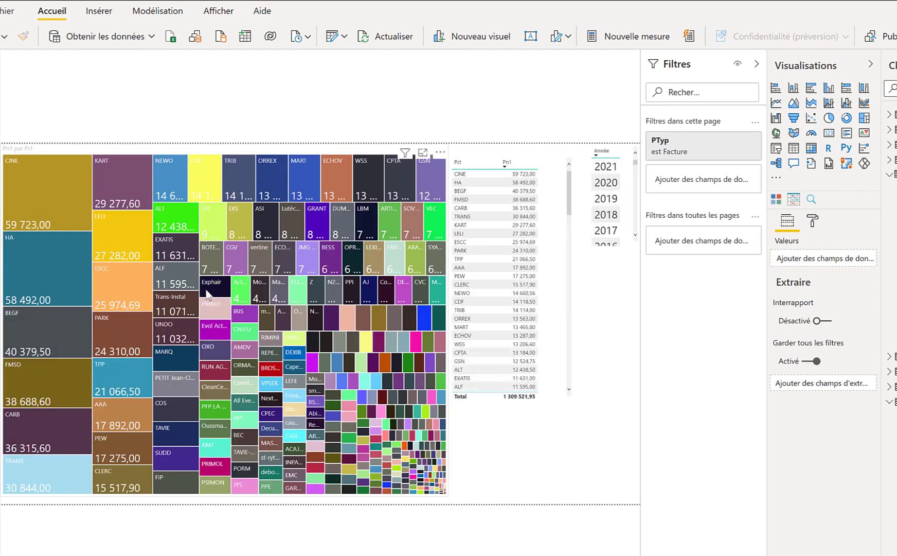
click(215, 286)
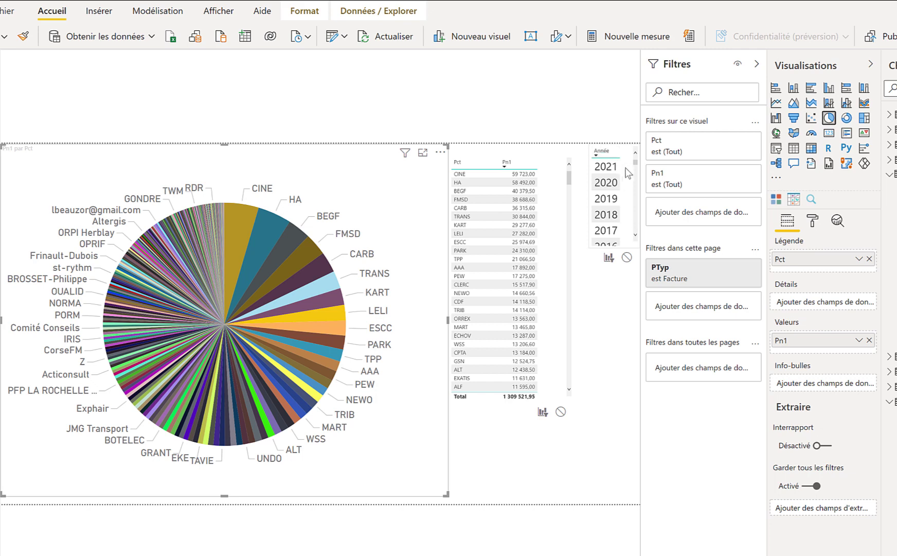
Convert the Année list to a 100% stacked column chart and fit it as a wide, low visual beneath the Pct and Pn1 table.
click(626, 256)
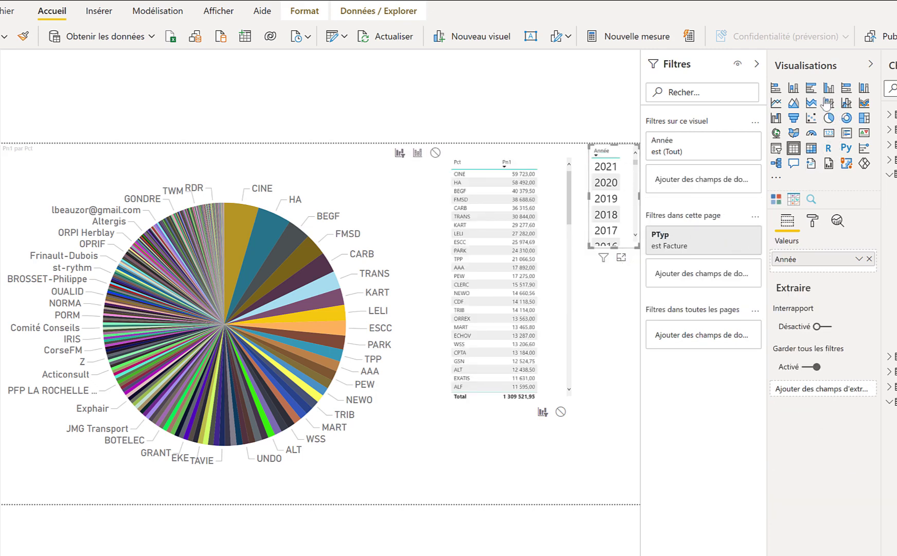
click(865, 88)
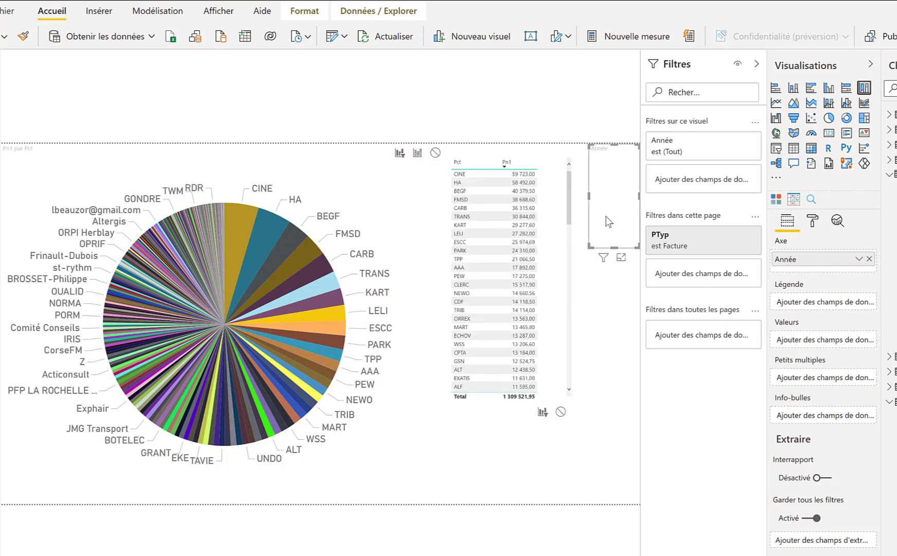
drag(610, 199, 376, 453)
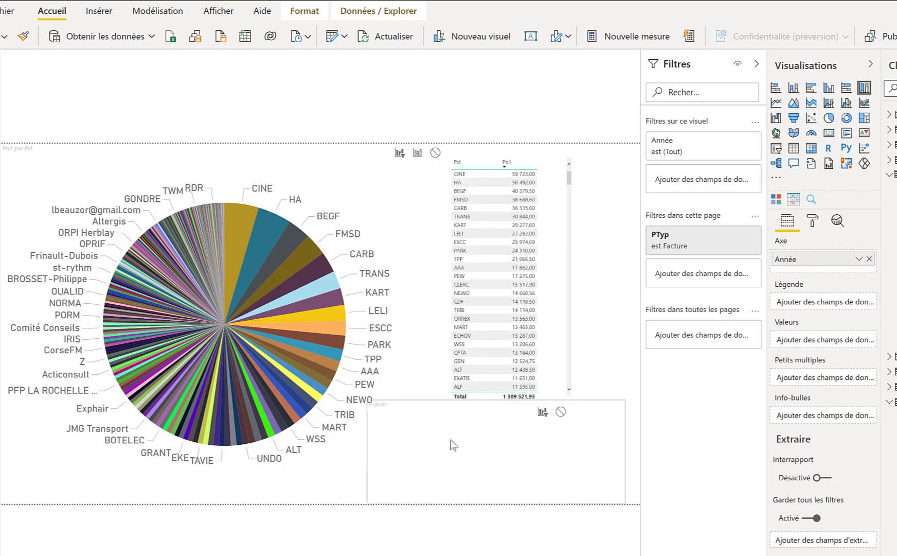
drag(501, 403, 497, 455)
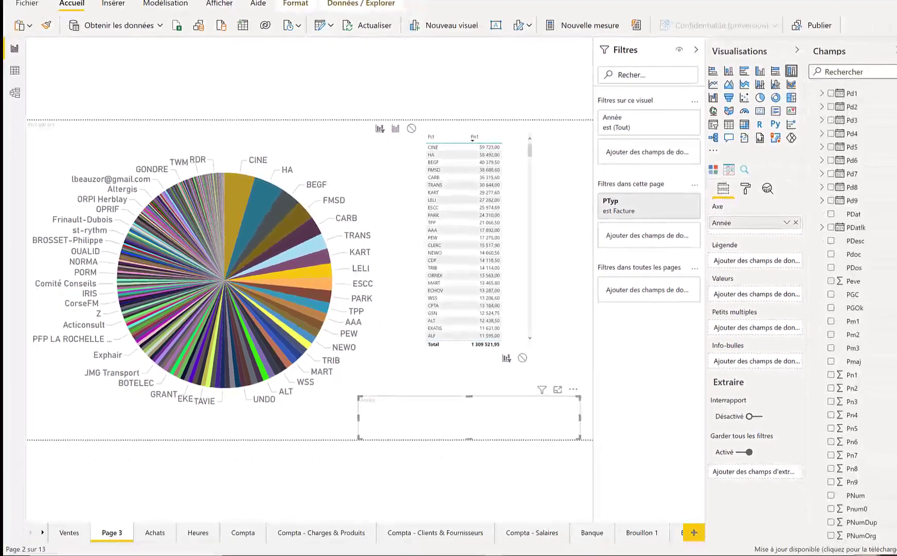
Add Pn1 as the values of the Année column chart and extend the chart upward.
scroll(865, 367, down, 1)
drag(856, 366, 738, 296)
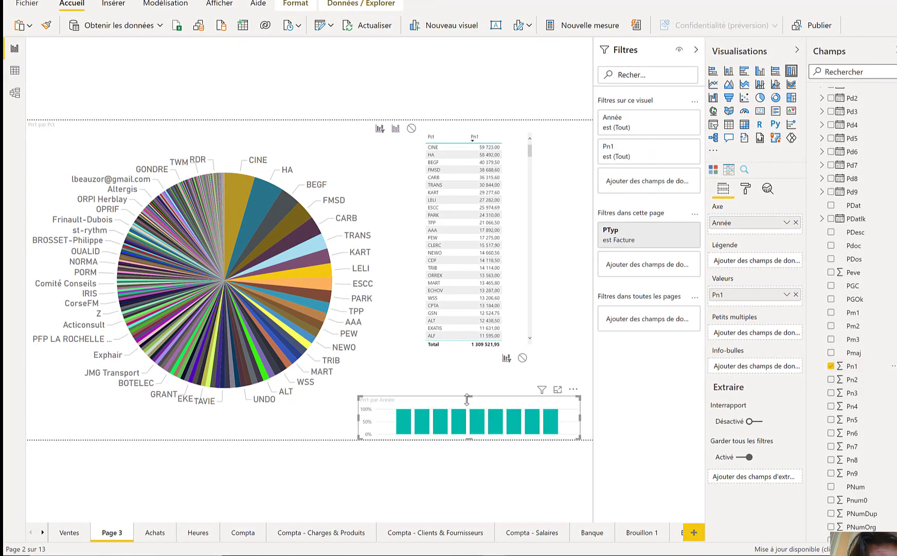
drag(467, 398, 468, 379)
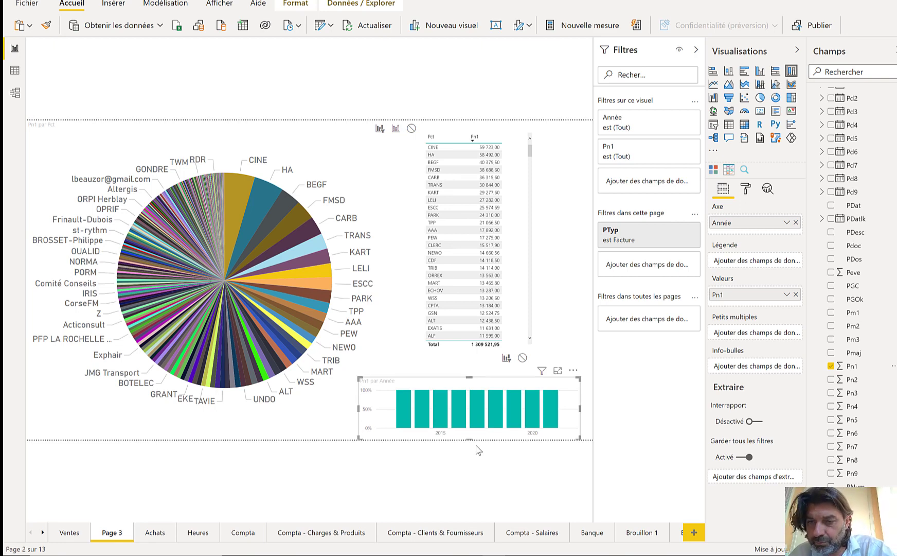
Change the Pn1 by Année chart to a stacked column chart, turn on its data labels, and make it slightly taller.
click(728, 70)
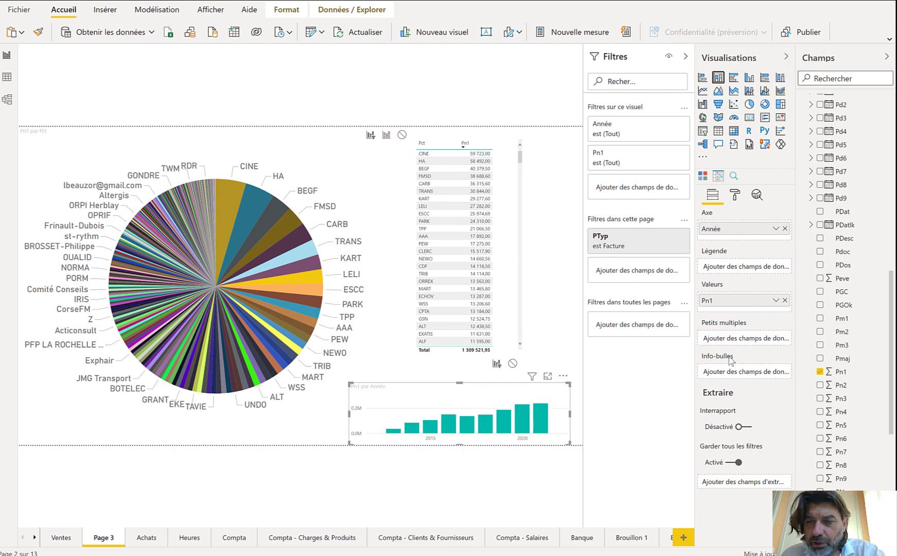
click(735, 195)
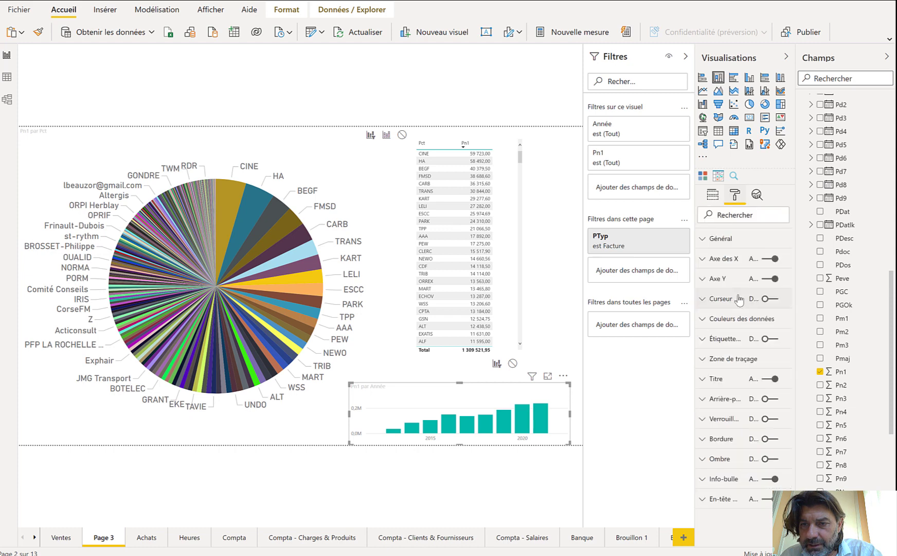
click(770, 338)
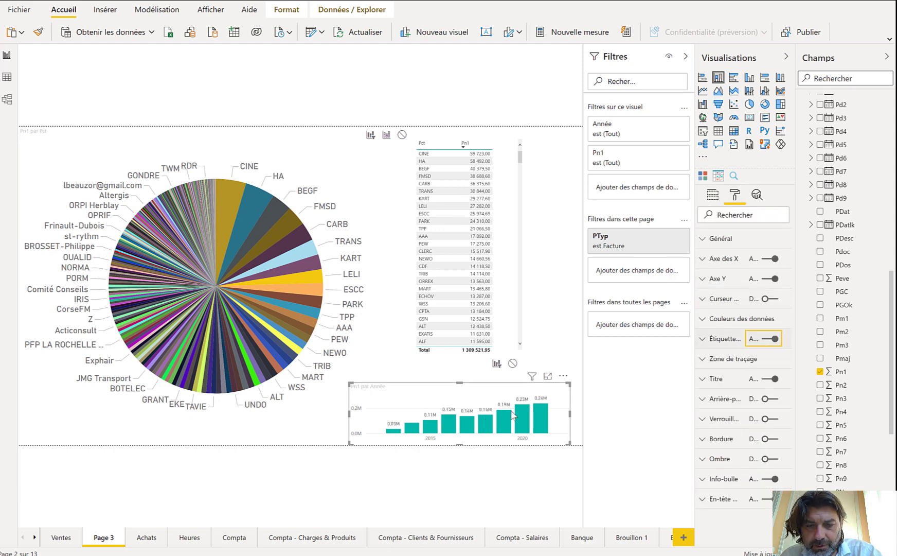
drag(459, 383, 460, 369)
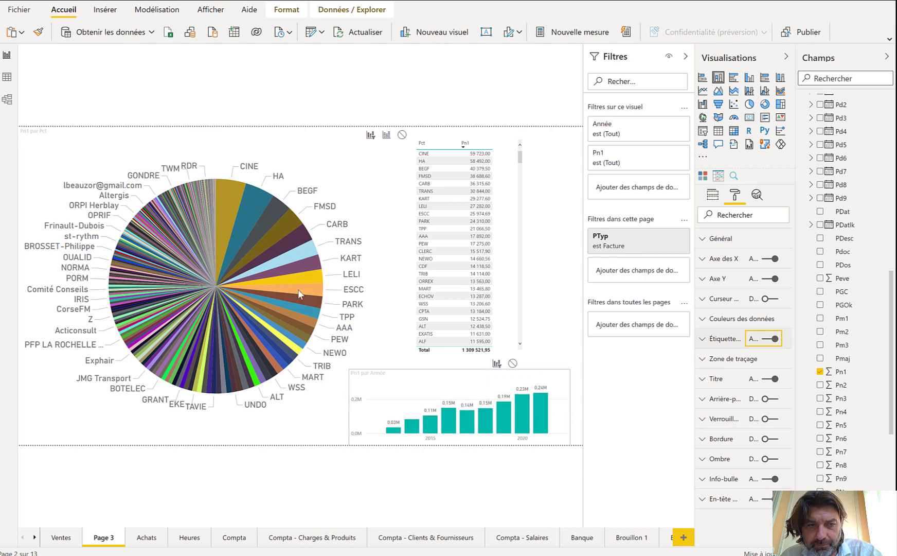
Convert the Pn1 by Pct pie chart to a treemap and narrow it to clear the Pn1 by Année chart.
click(781, 104)
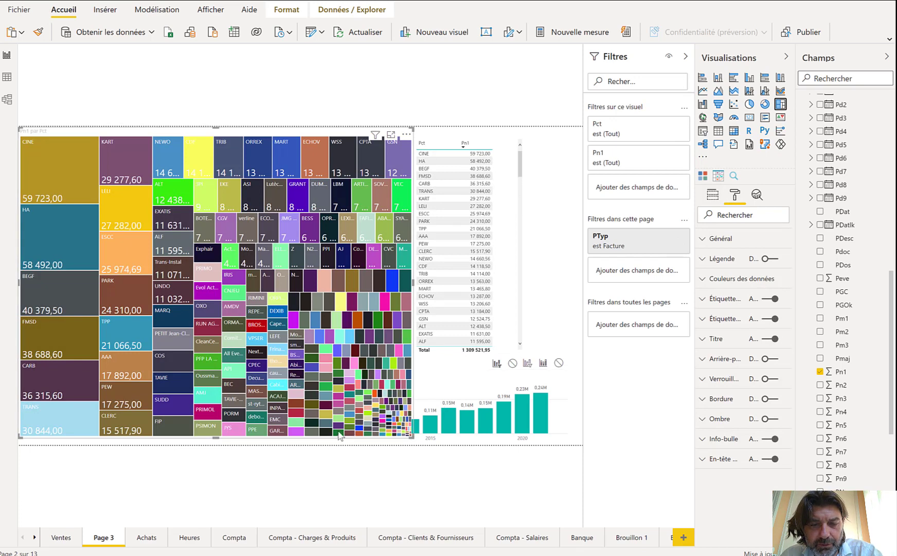
drag(339, 435, 338, 434)
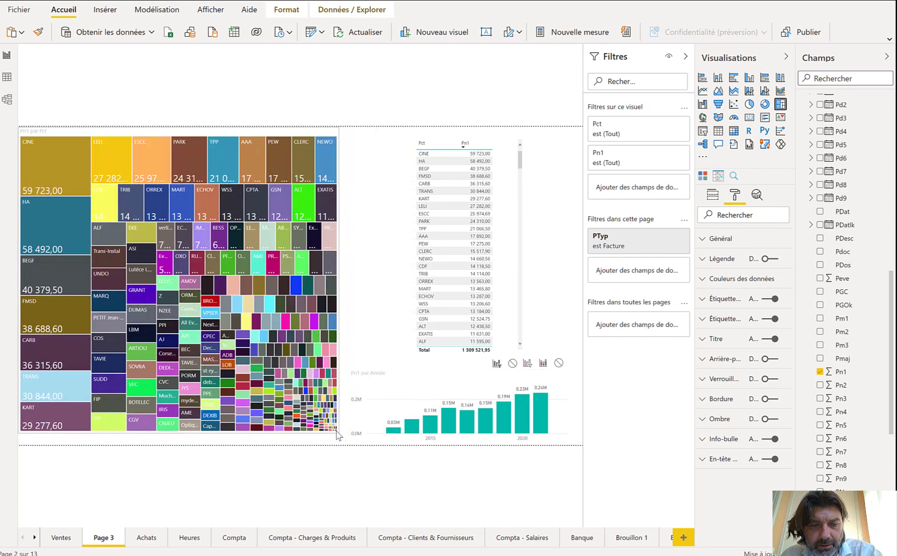
Filter the treemap and table by the 2021 column and by the 2020 column of the Pn1 by Année chart.
click(538, 413)
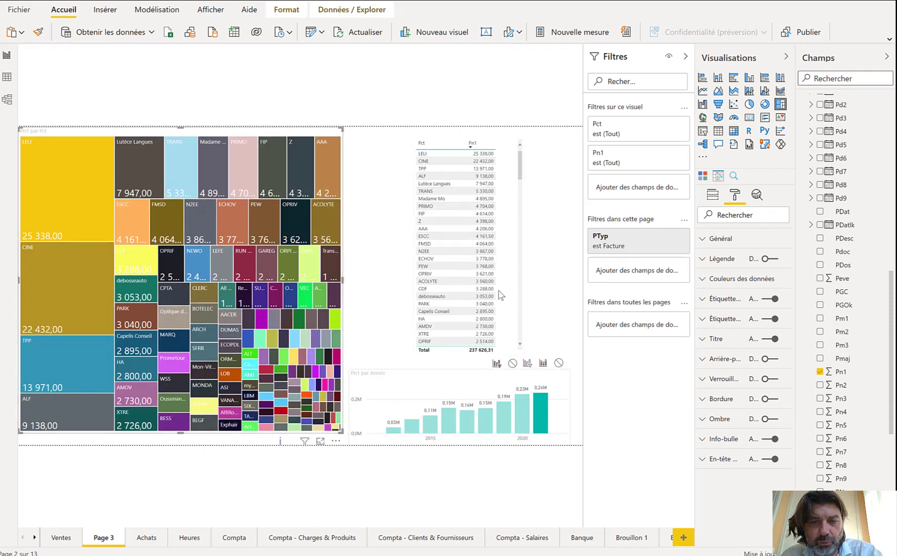
scroll(523, 260, down, 1)
drag(523, 260, 508, 138)
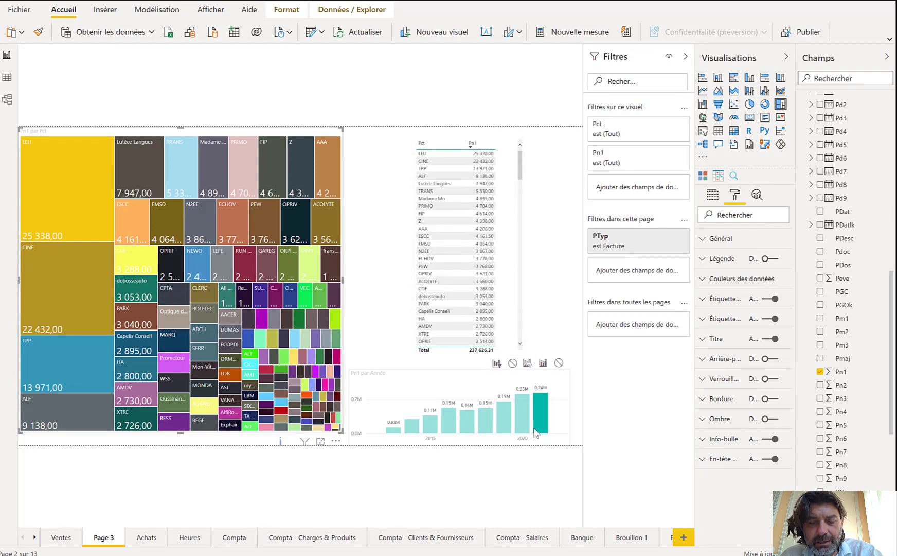
click(522, 414)
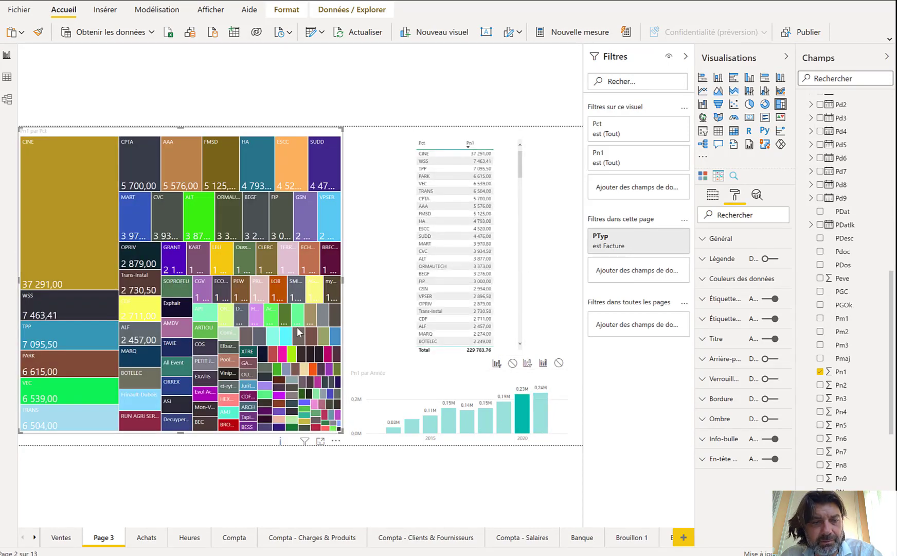
Open the Ventes page and collapse the Filtres, Visualisations and Champs panes.
mouse_move(297, 327)
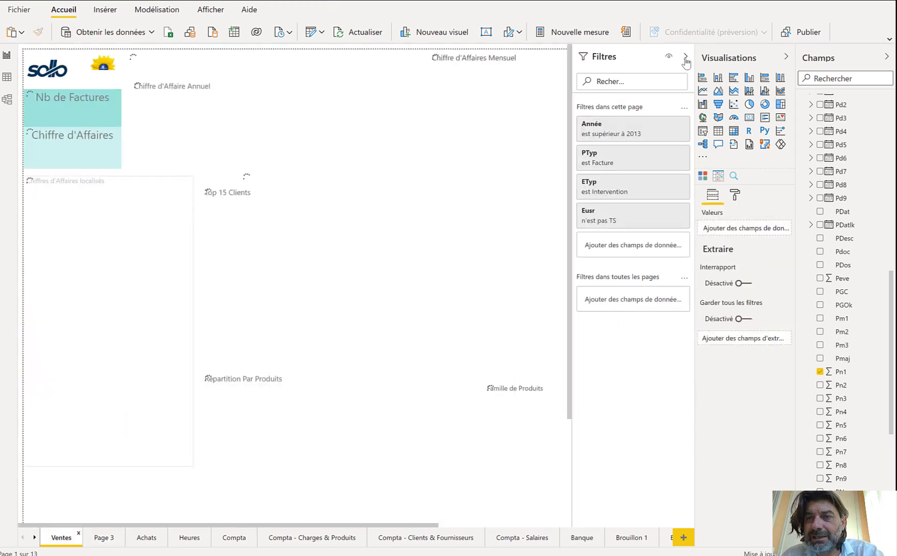
click(686, 56)
click(786, 56)
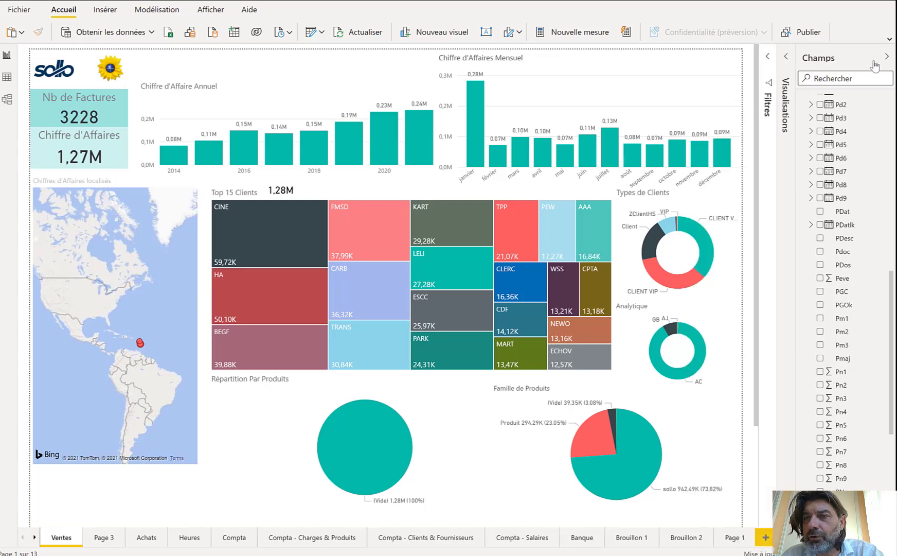
click(887, 57)
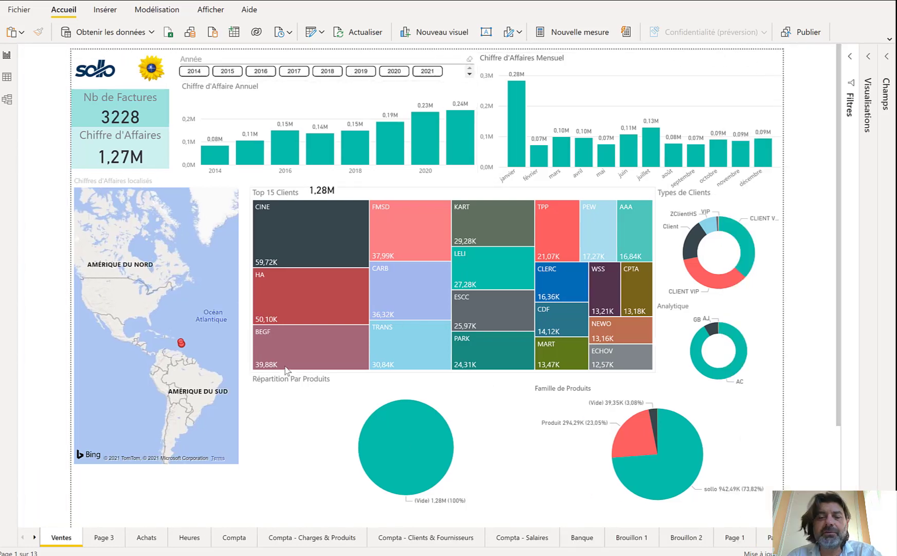
Zoom in on the Caribbean area of the Chiffres d'Affaires localisés map.
mouse_move(287, 369)
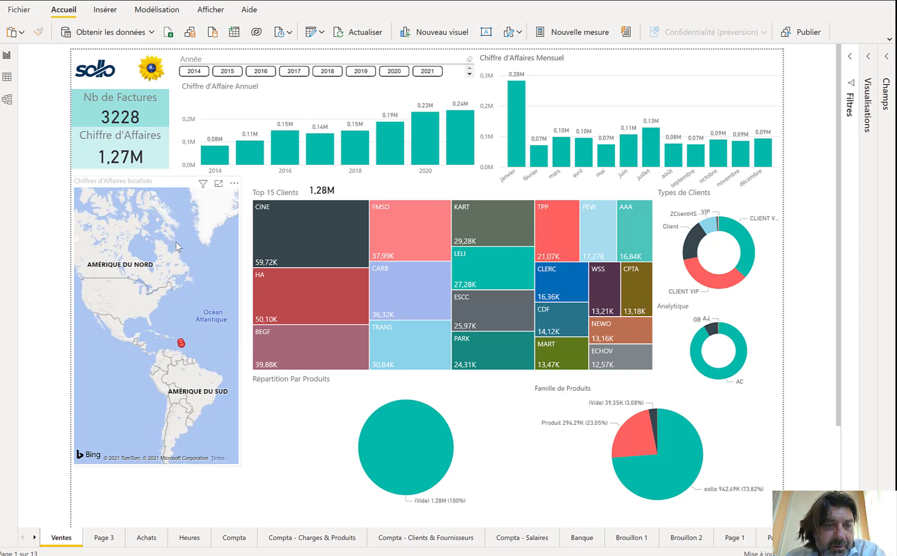
click(197, 311)
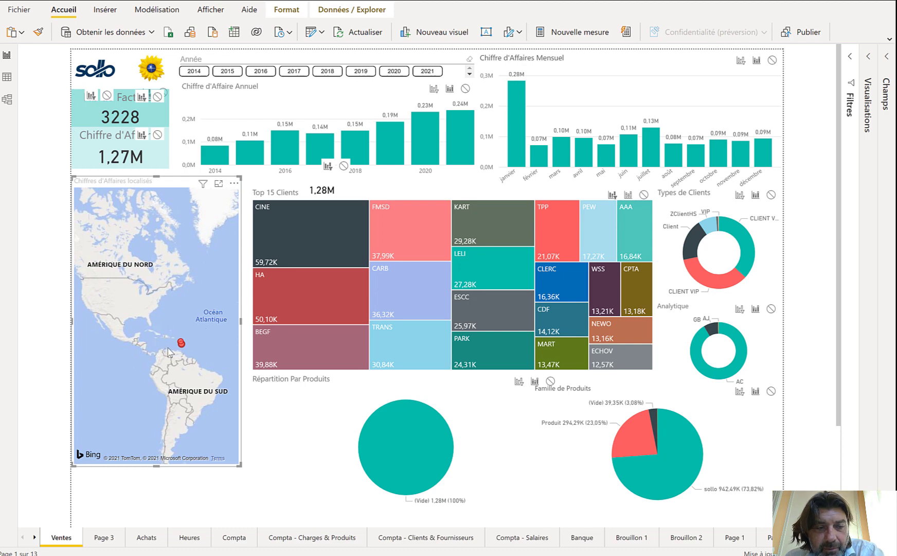
scroll(171, 362, up, 5)
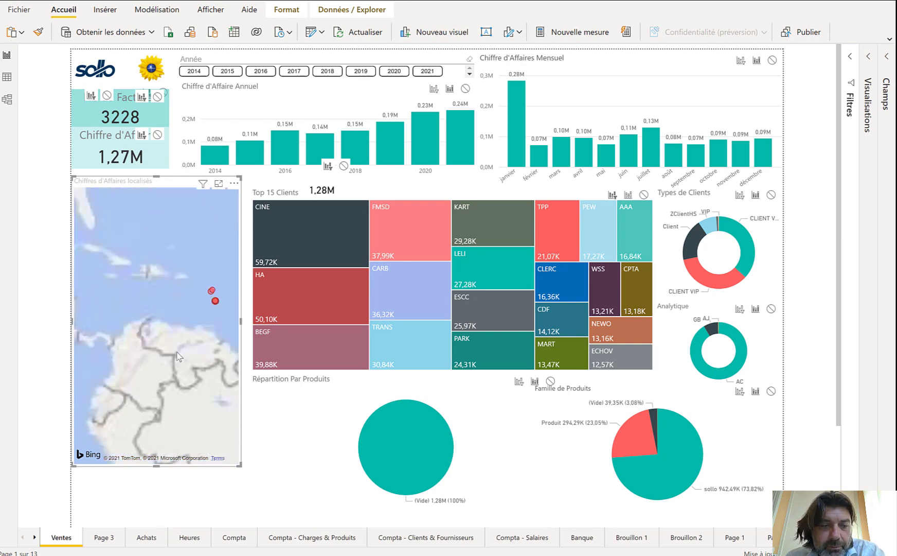
Examine the Guadeloupe and Martinique markers on the Chiffres d'Affaires localisés map close up.
scroll(173, 342, up, 4)
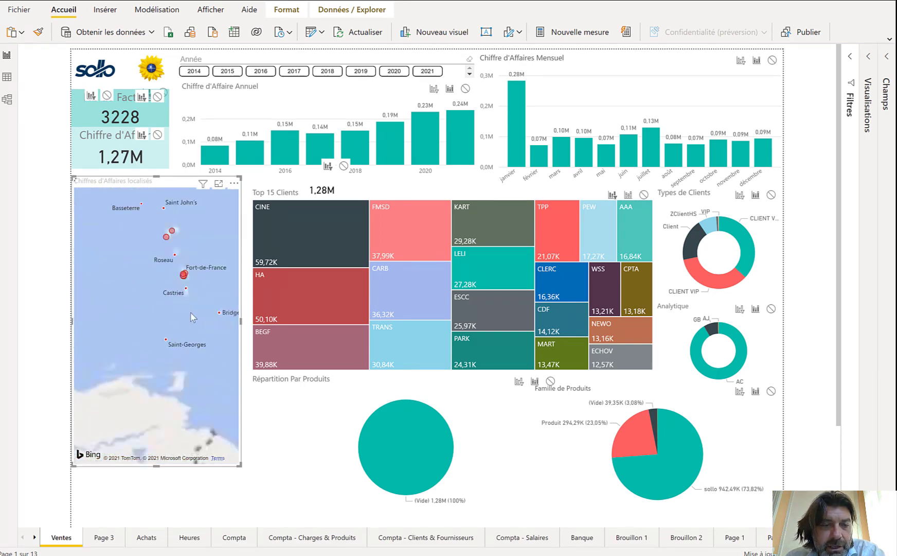
scroll(176, 380, up, 4)
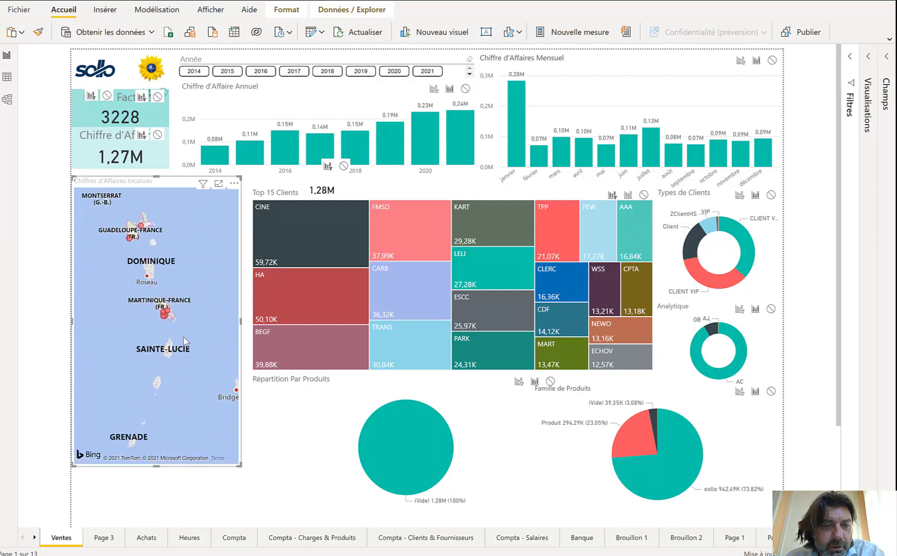
scroll(185, 387, down, 5)
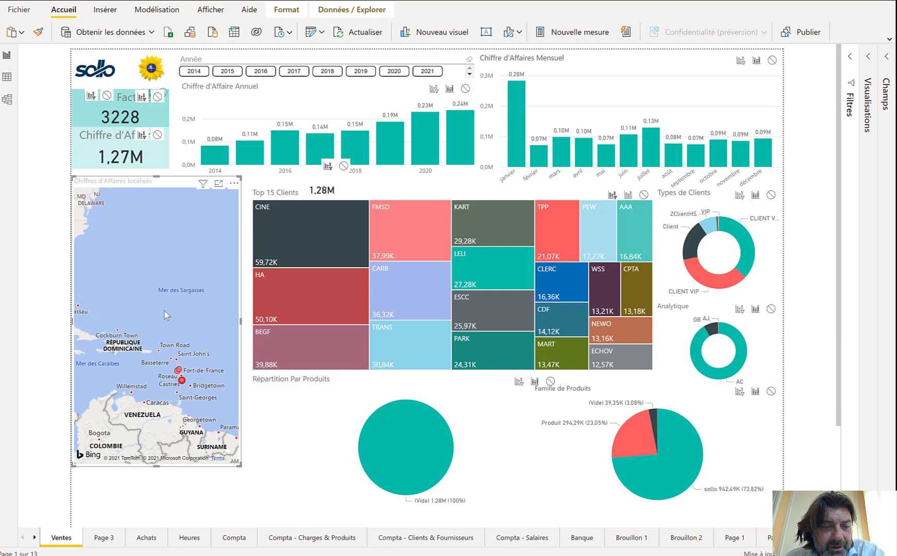
Recentre the Chiffres d'Affaires localisés map on mainland France so that its client markers fill the frame.
drag(184, 386, 172, 304)
scroll(172, 301, down, 2)
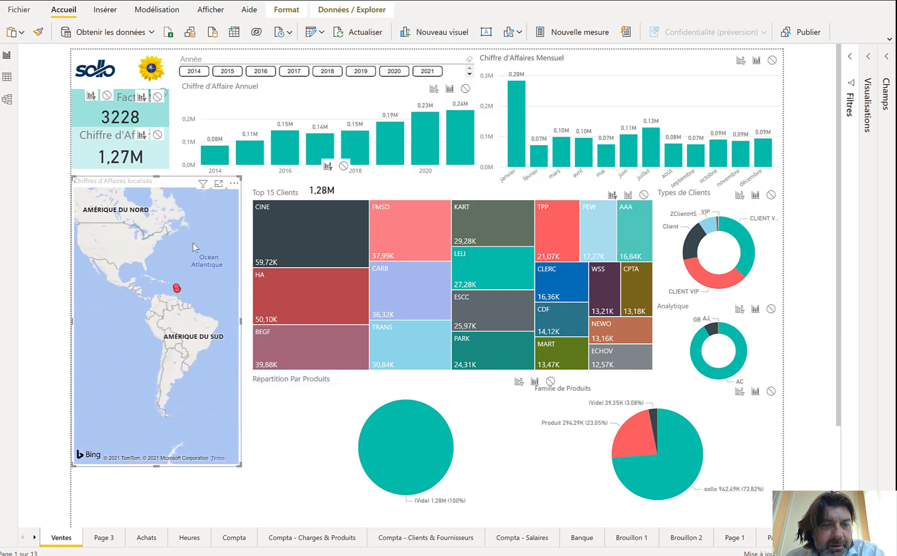
drag(193, 243, 63, 349)
scroll(157, 361, up, 5)
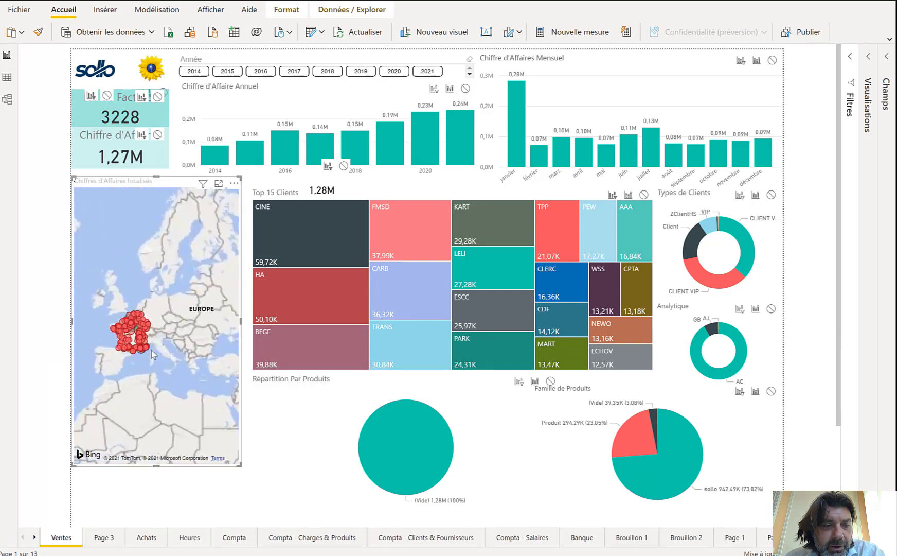
scroll(160, 362, down, 4)
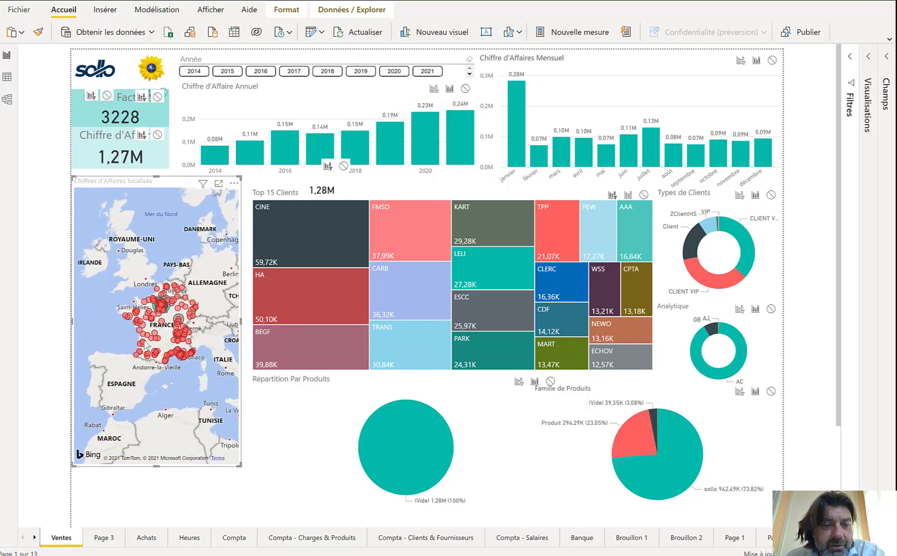
scroll(144, 339, up, 1)
drag(199, 408, 170, 412)
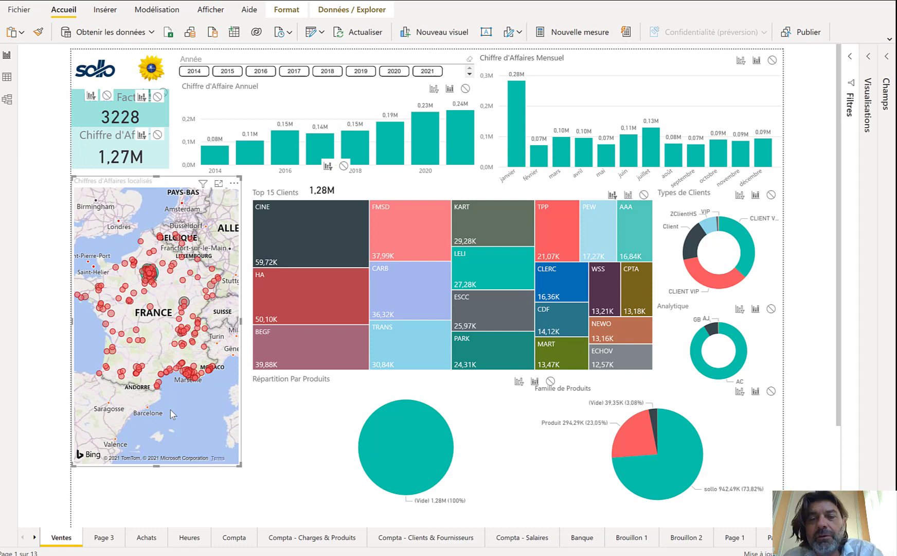
Drill the Chiffres d'Affaires Mensuel chart up to the year level.
mouse_move(438, 302)
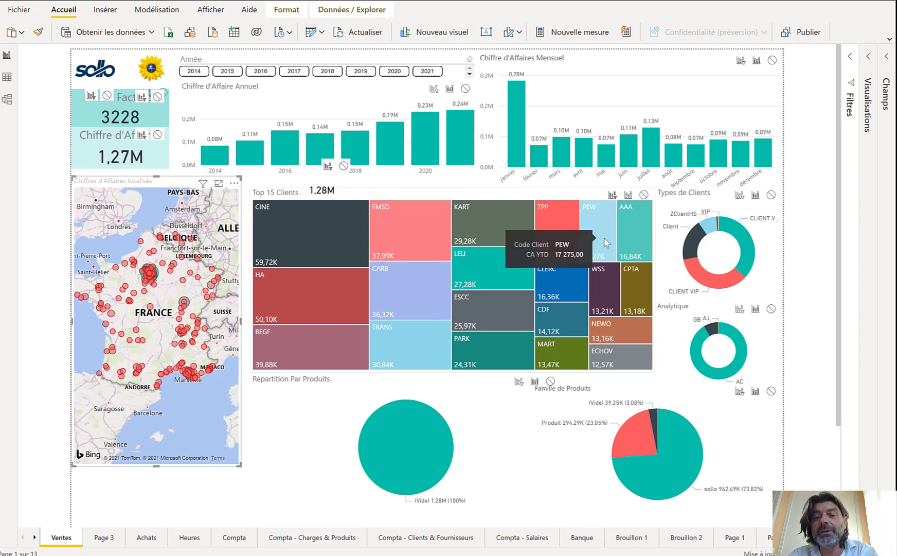
click(299, 480)
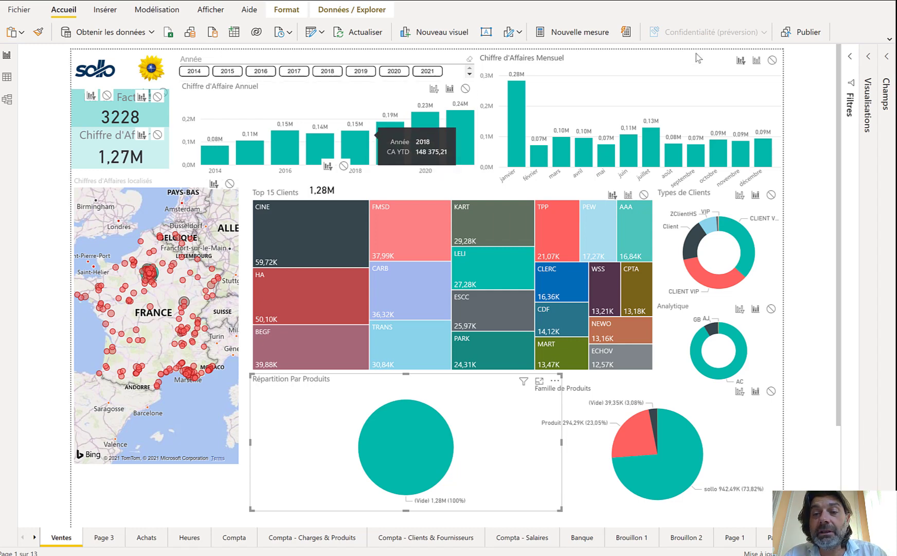
click(580, 140)
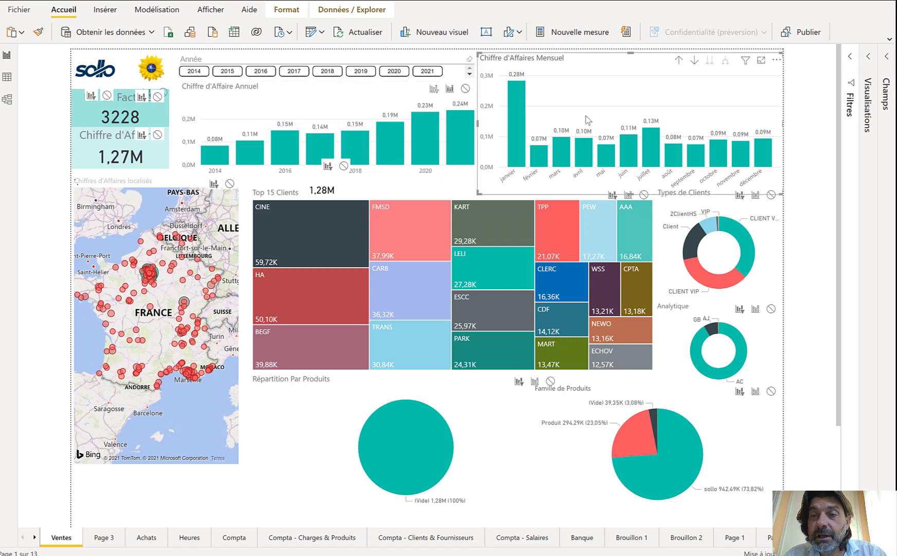
click(695, 62)
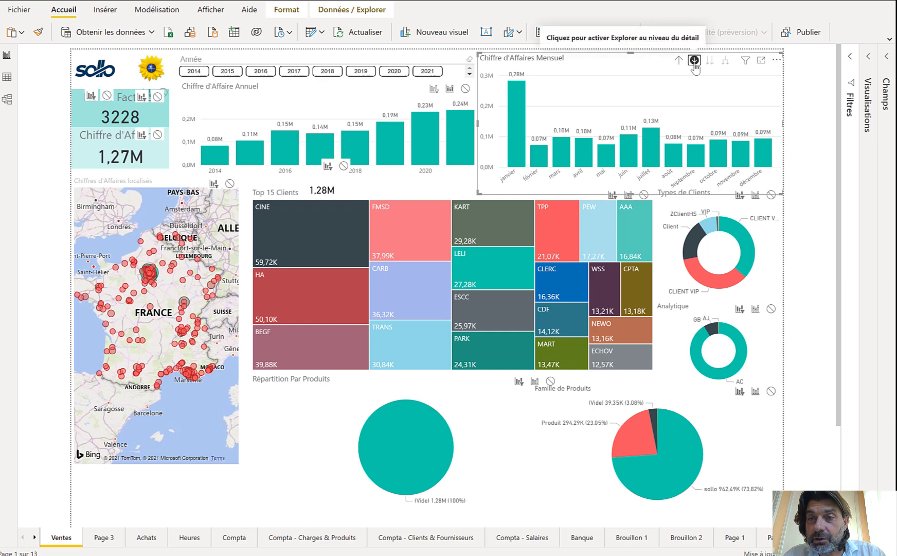
click(679, 60)
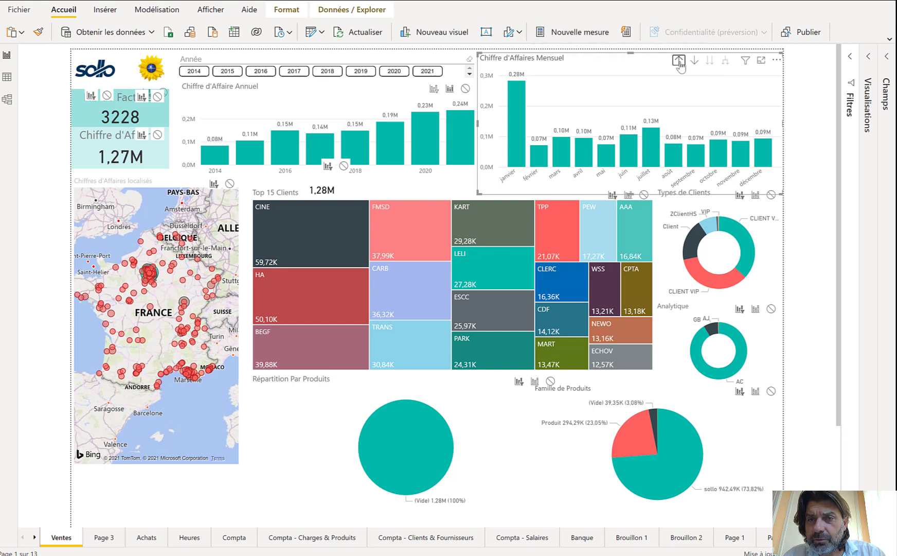
click(679, 61)
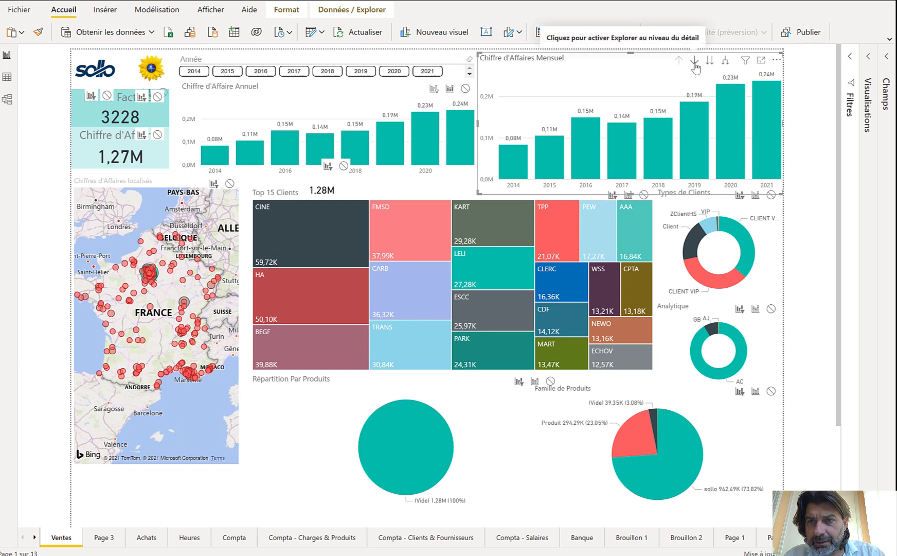
Take the Chiffres d'Affaires Mensuel chart down the date hierarchy through quarters to months.
click(695, 61)
click(709, 60)
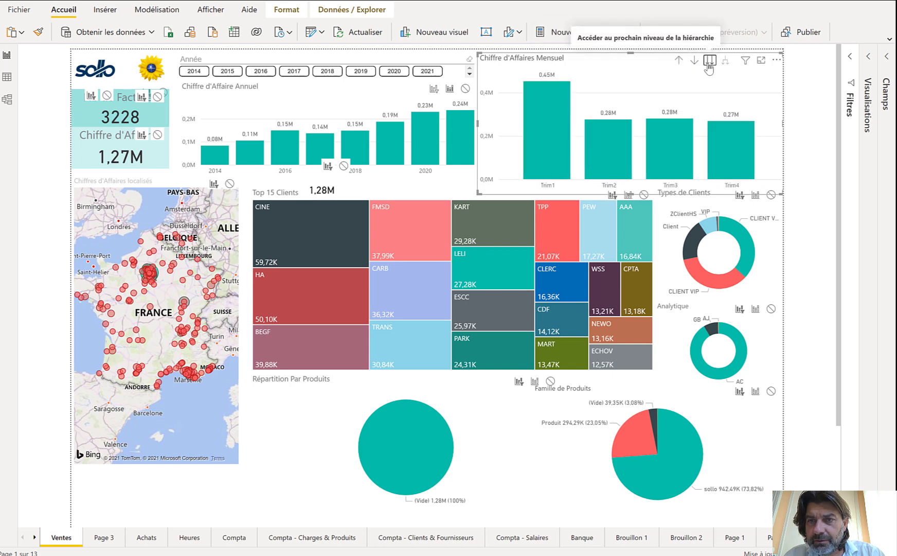
click(709, 64)
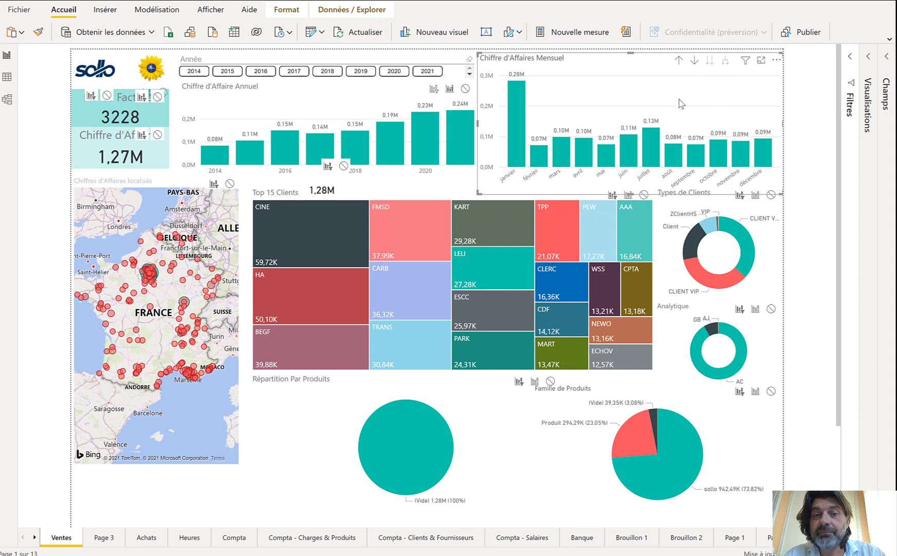
Return the Chiffres d'Affaires Mensuel chart through quarters to years and deselect it.
click(679, 60)
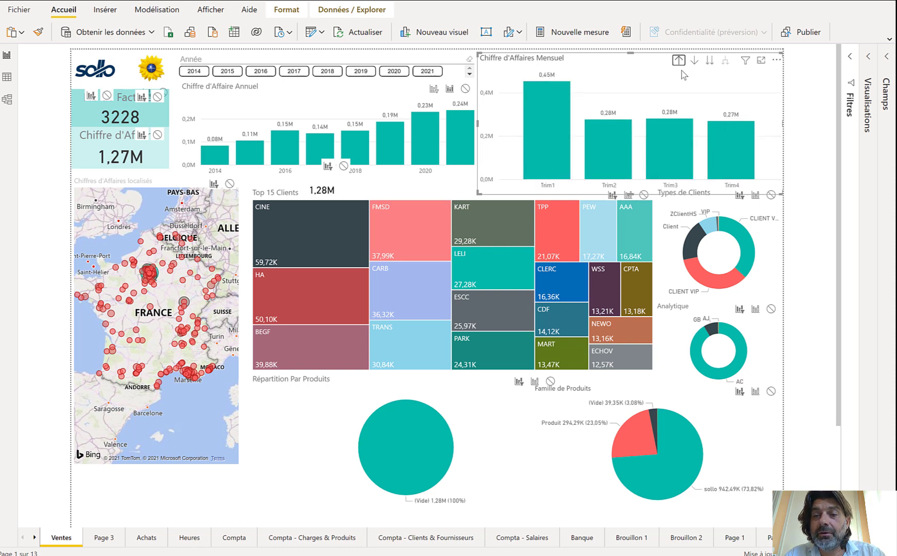
click(679, 61)
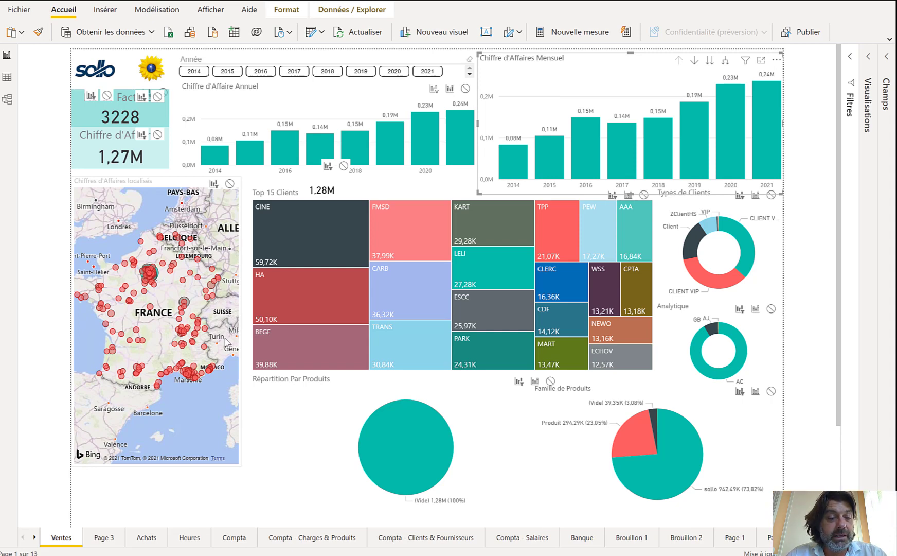
mouse_move(199, 377)
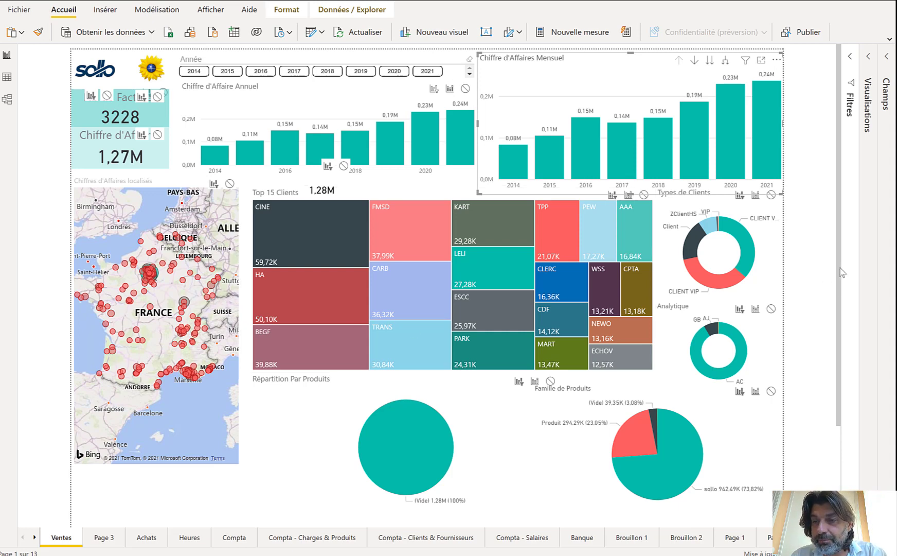
click(842, 357)
scroll(843, 357, down, 3)
scroll(827, 210, up, 3)
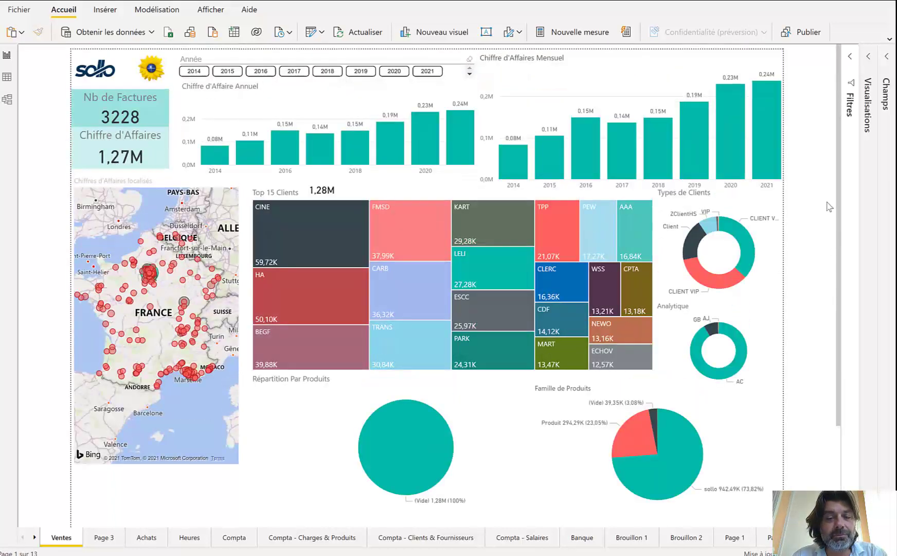